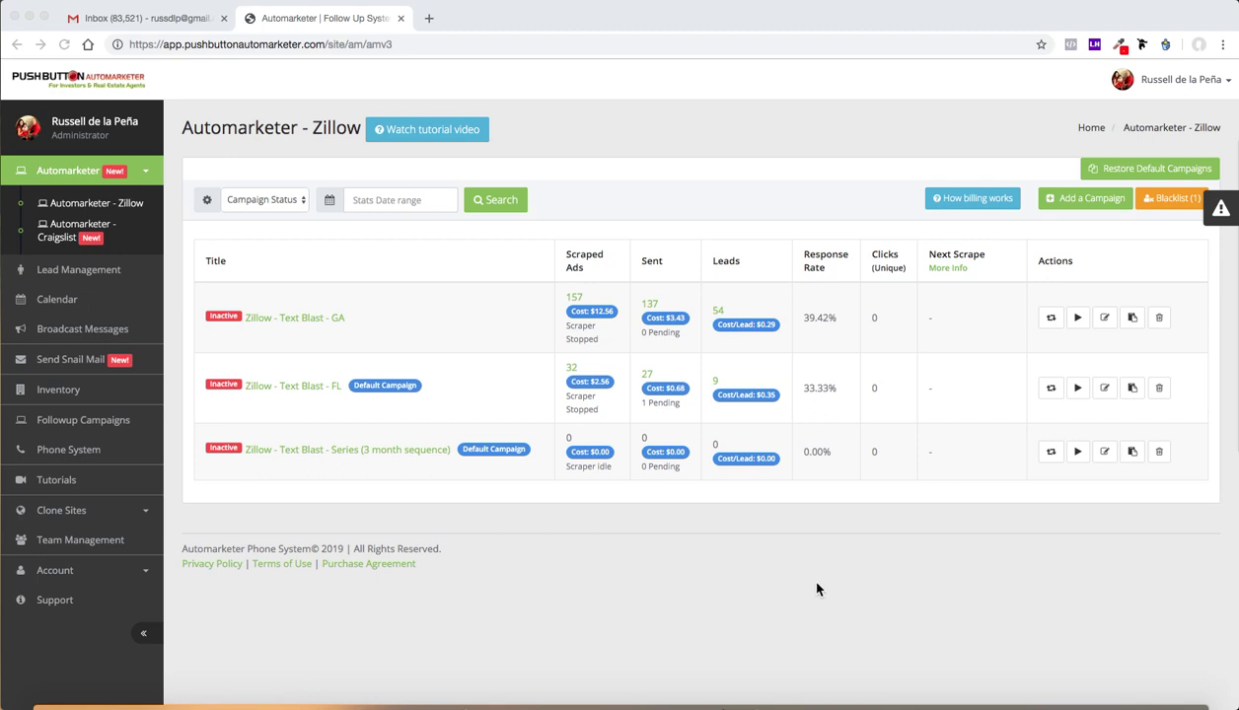
- Examine the Zillow text blast campaigns' titles and the GA campaign's scraped ads, sent, leads and response rate figures
{"action": "left_click", "coordinate": [409, 321]}
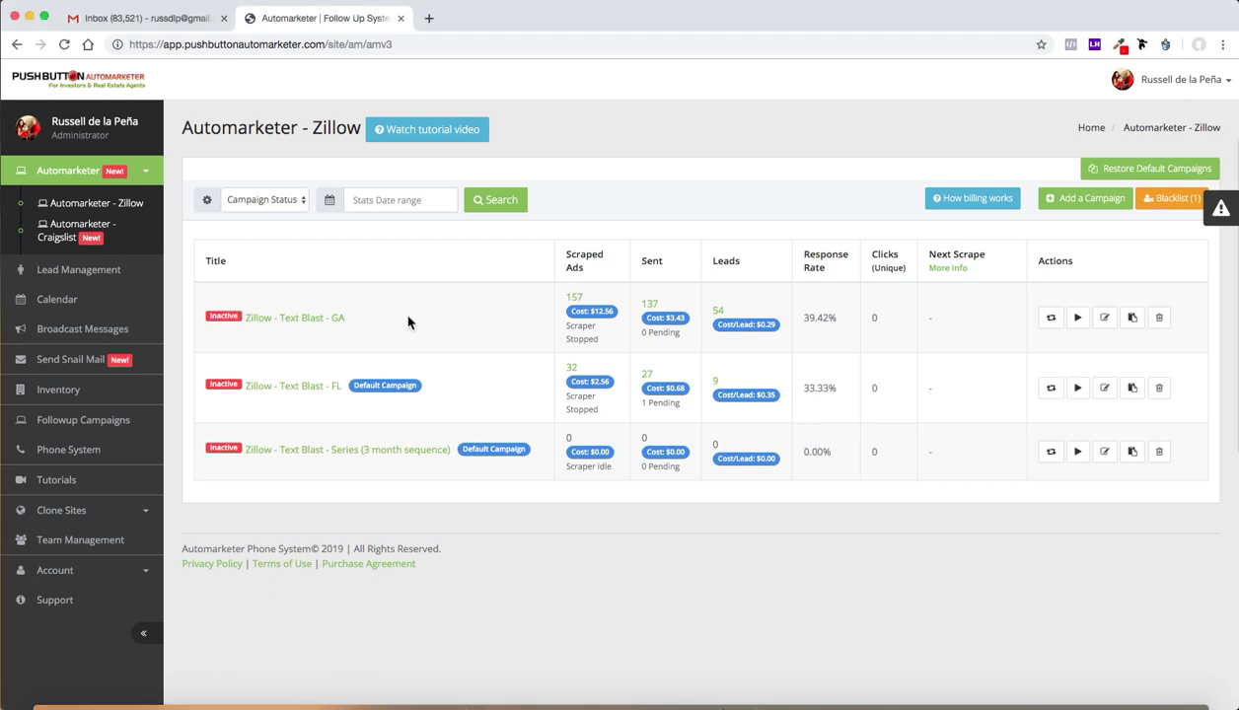
{"action": "left_click_drag", "start_coordinate": [242, 317], "coordinate": [342, 318]}
{"action": "left_click", "coordinate": [351, 322]}
{"action": "triple_click", "coordinate": [351, 322]}
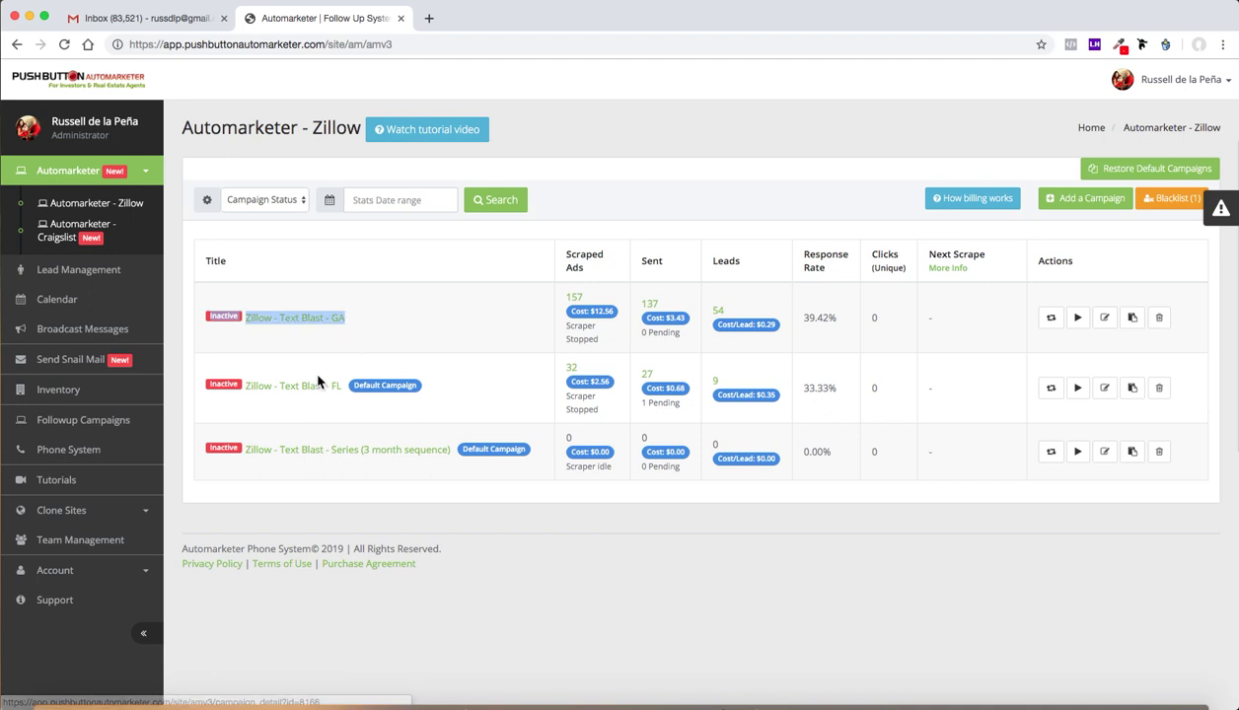
{"action": "left_click_drag", "start_coordinate": [342, 388], "coordinate": [246, 387]}
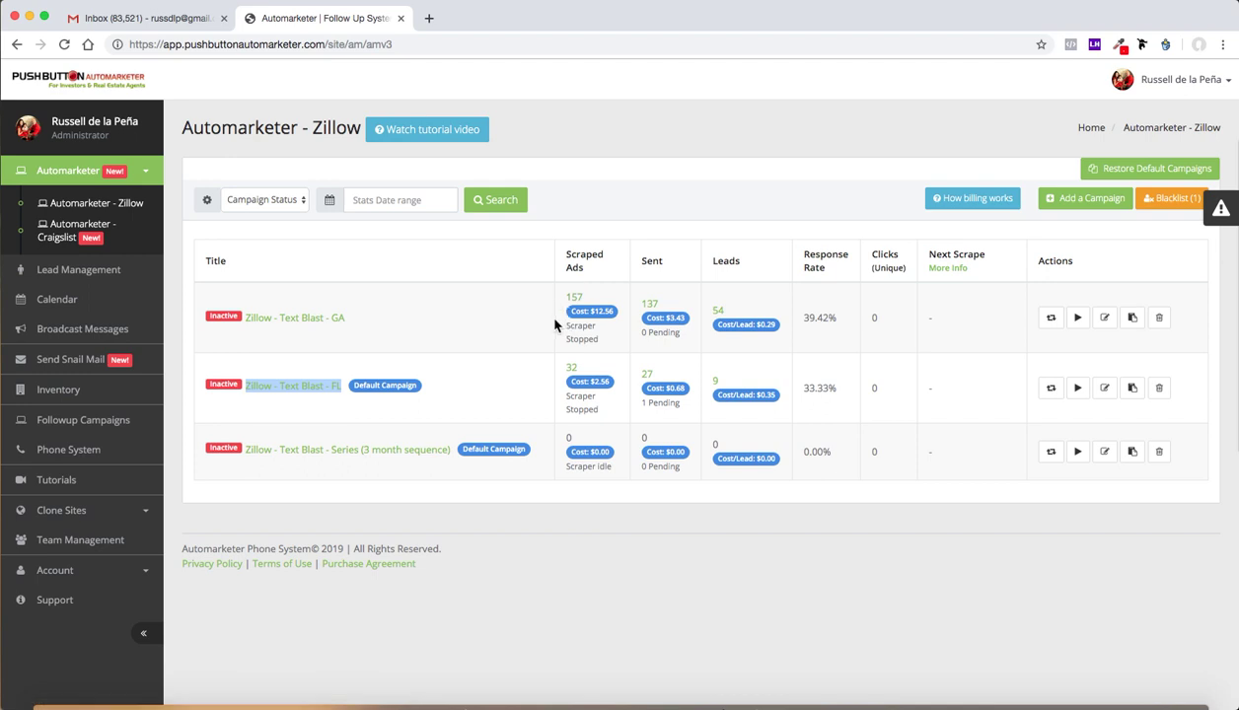
{"action": "left_click_drag", "start_coordinate": [551, 299], "coordinate": [593, 300]}
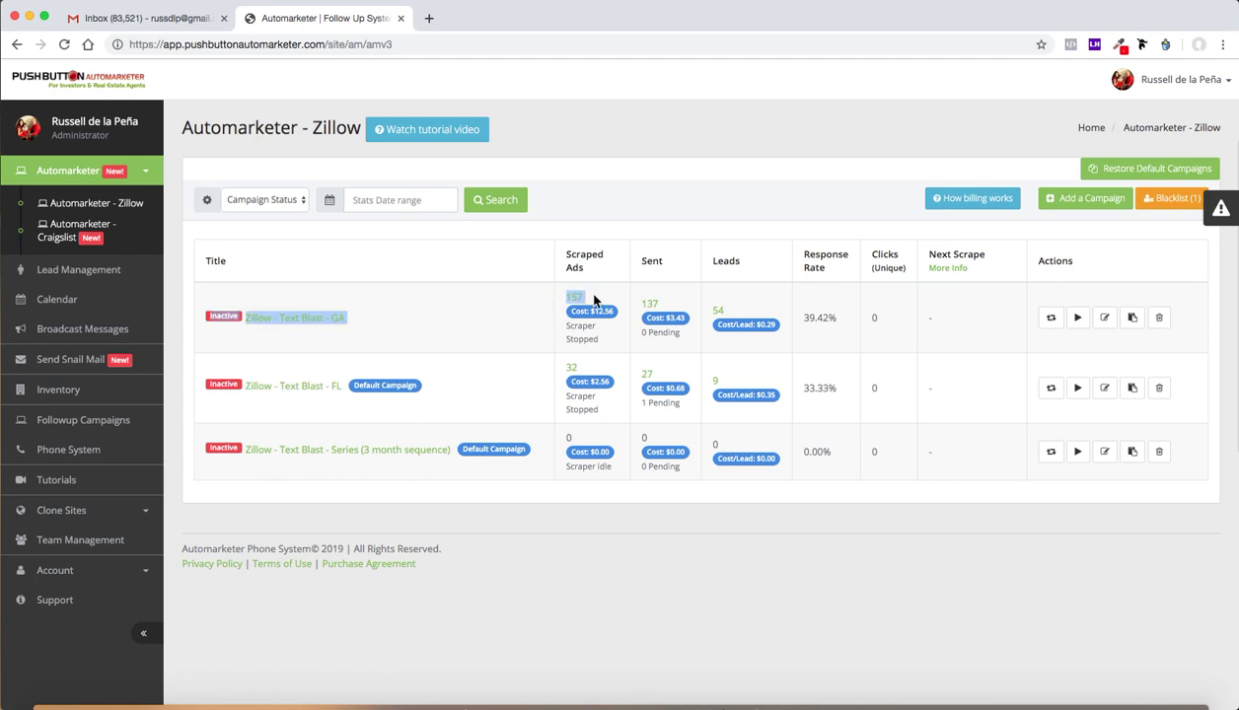
{"action": "mouse_move", "coordinate": [599, 309]}
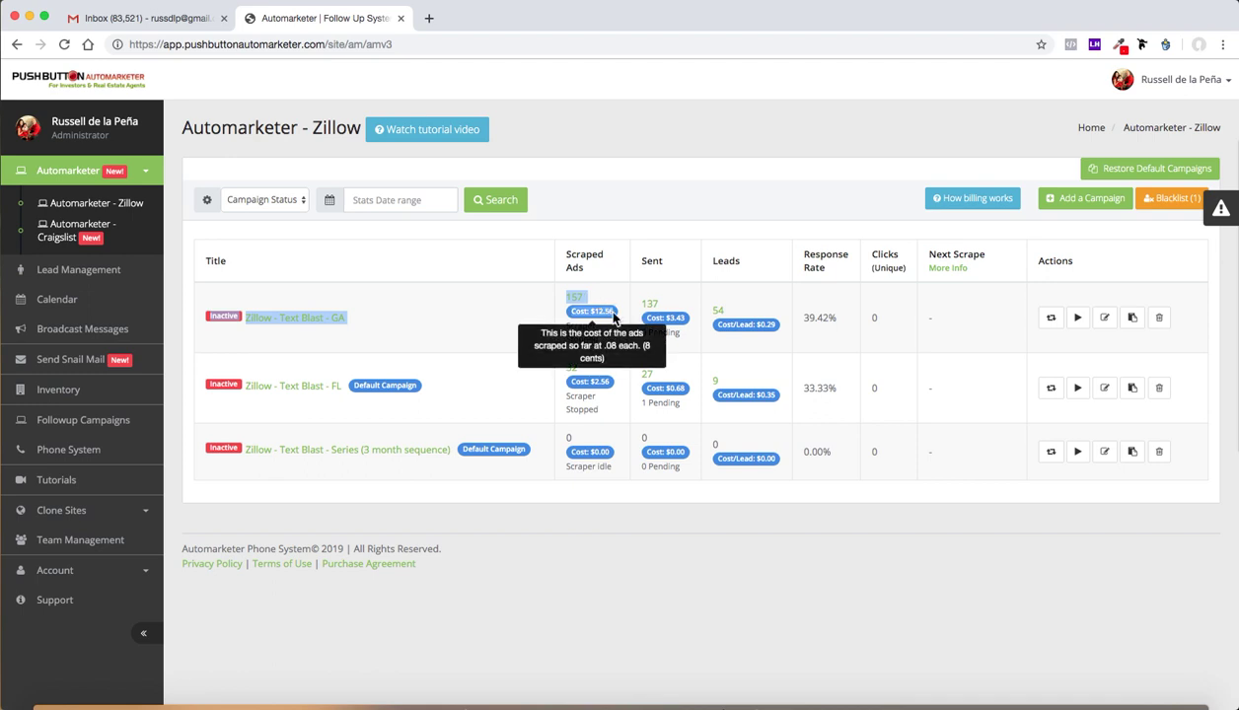
{"action": "left_click_drag", "start_coordinate": [614, 316], "coordinate": [667, 316]}
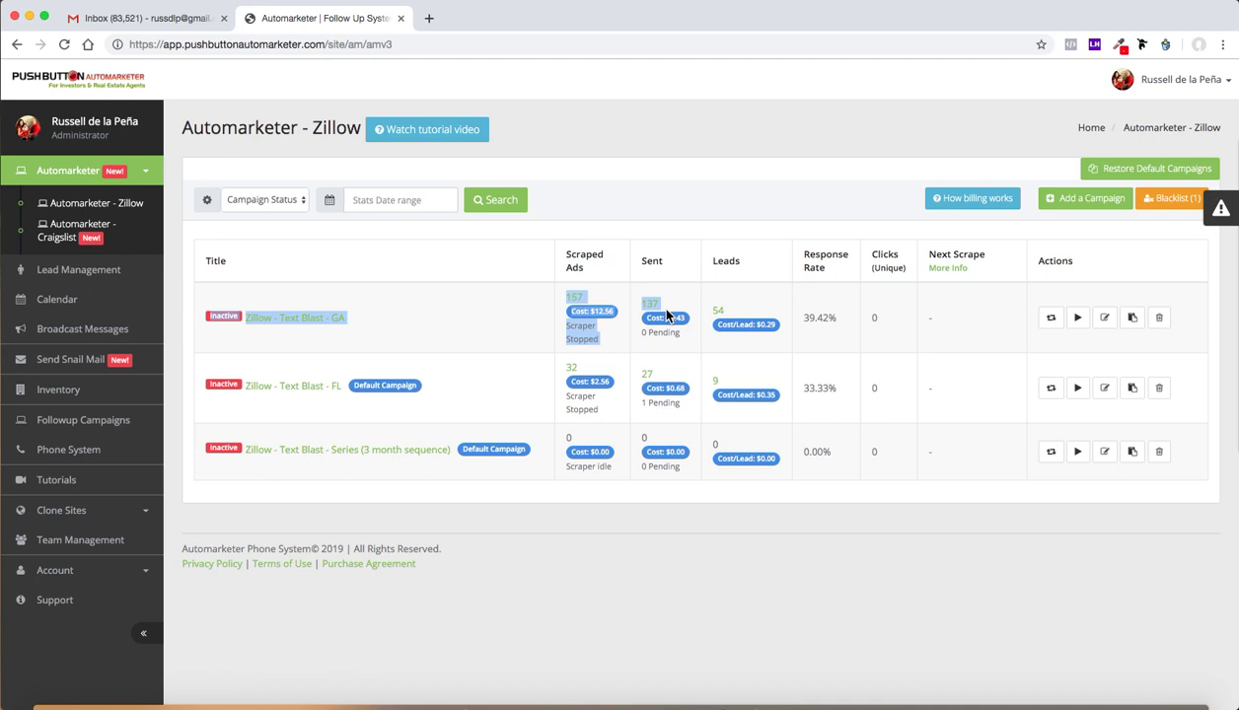
{"action": "left_click_drag", "start_coordinate": [667, 316], "coordinate": [730, 316]}
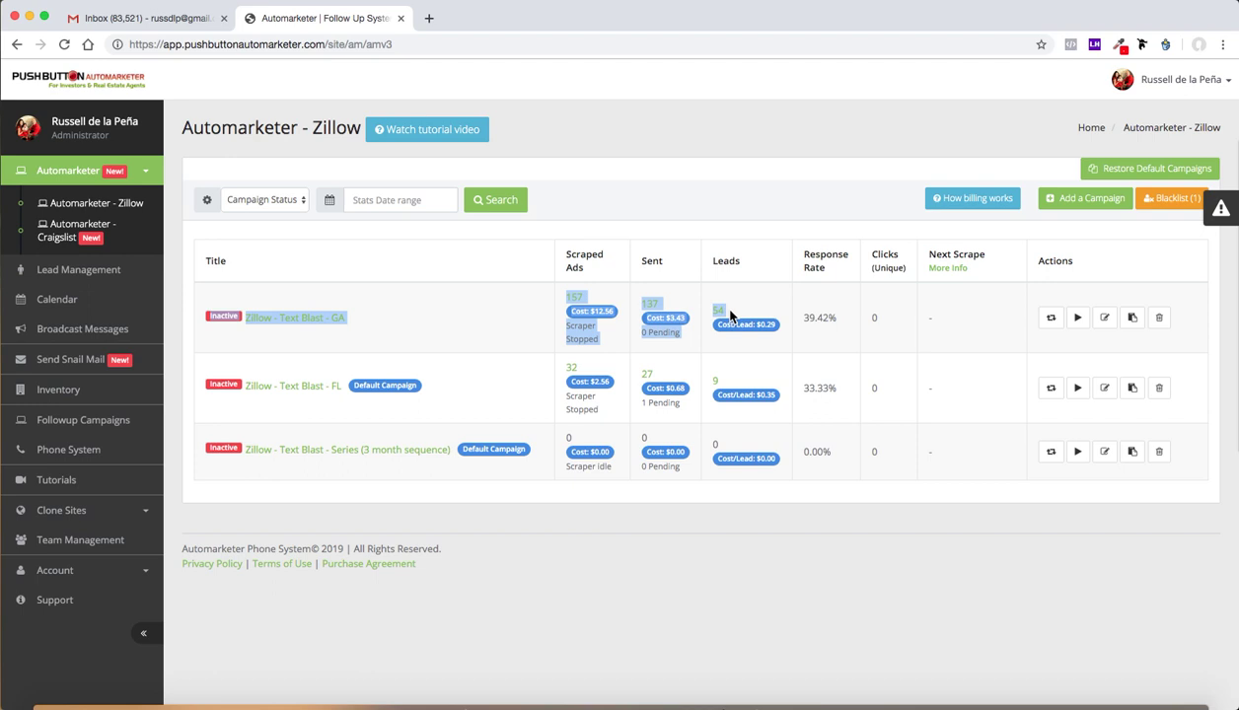
{"action": "left_click_drag", "start_coordinate": [731, 316], "coordinate": [839, 320]}
{"action": "left_click", "coordinate": [701, 131]}
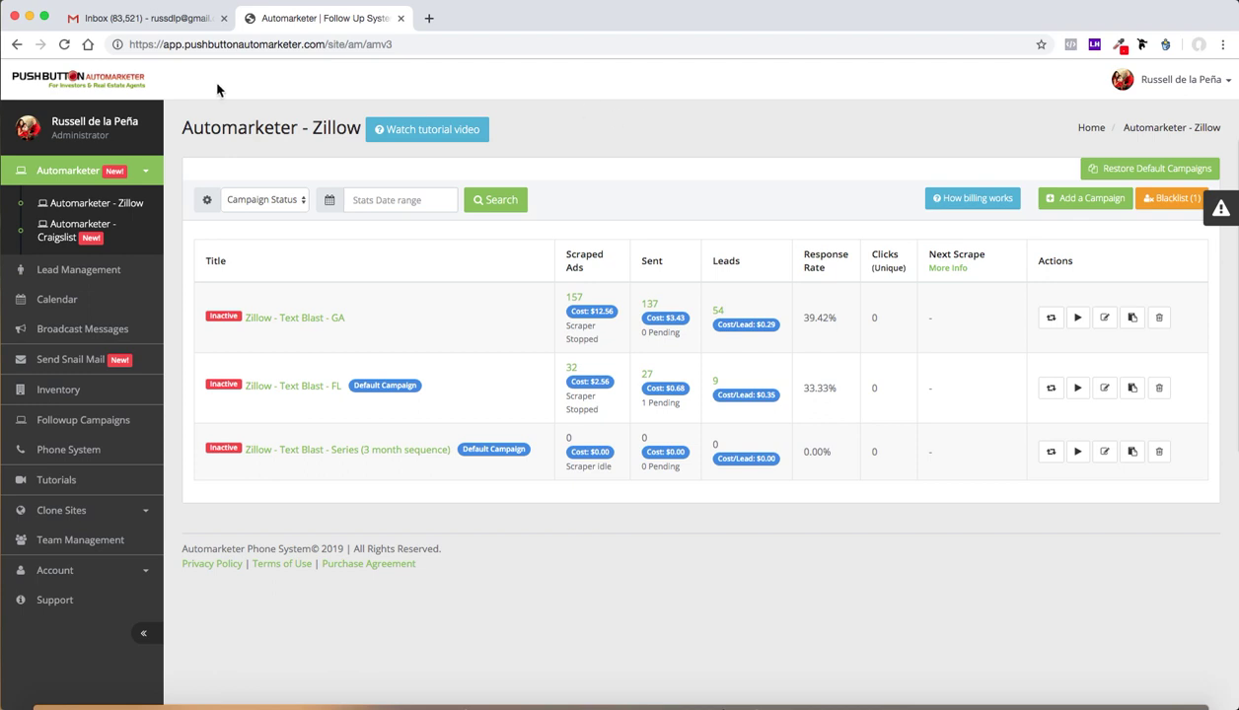
- Add a new Zillow campaign and title it "OK FSBO Text"
{"action": "left_click", "coordinate": [1060, 198]}
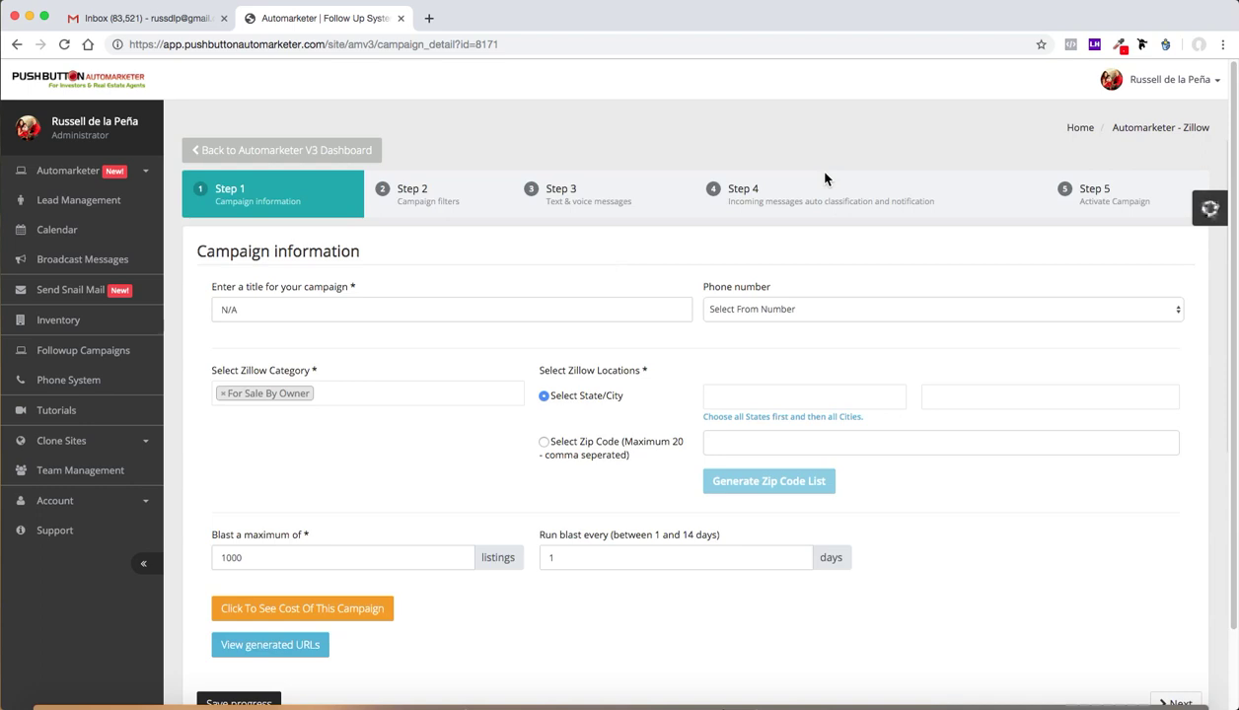
{"action": "triple_click", "coordinate": [508, 314]}
{"action": "type", "text": "OK "}
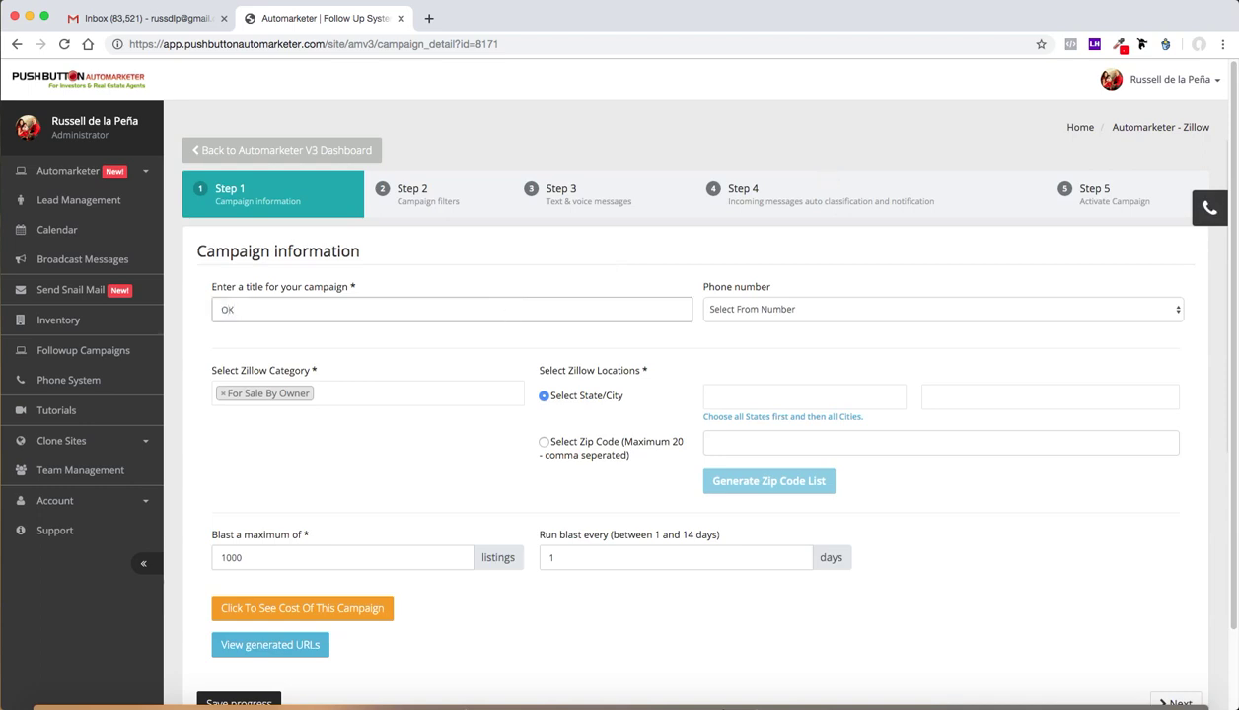
{"action": "type", "text": "FSBO"}
{"action": "type", "text": "T"}
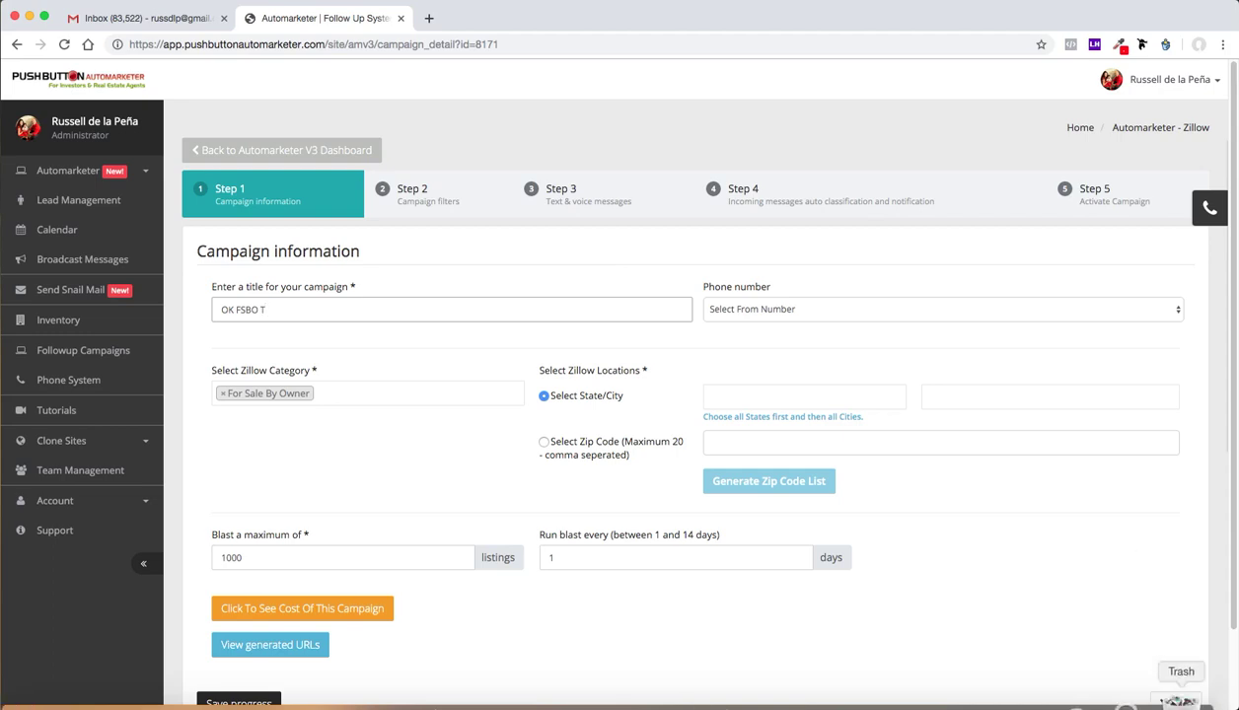
{"action": "type", "text": "ext"}
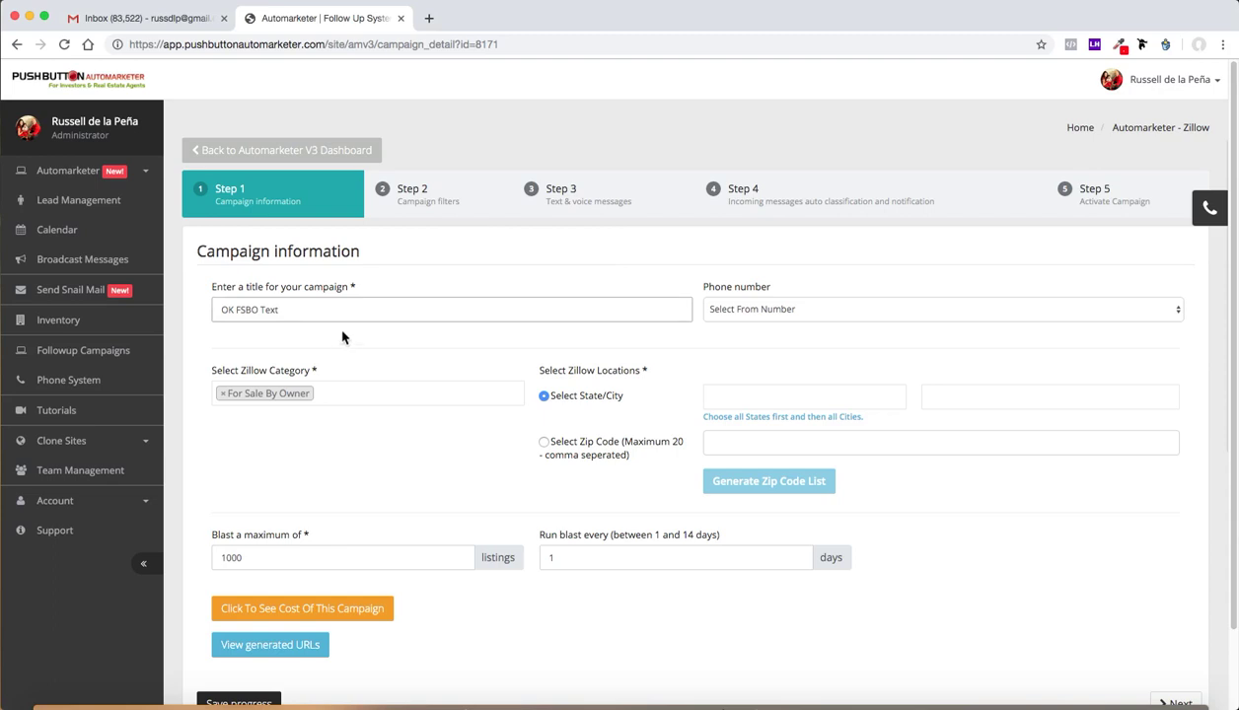
- Set the campaign's Zillow location to the state OK and the city TULSA
{"action": "left_click", "coordinate": [776, 394]}
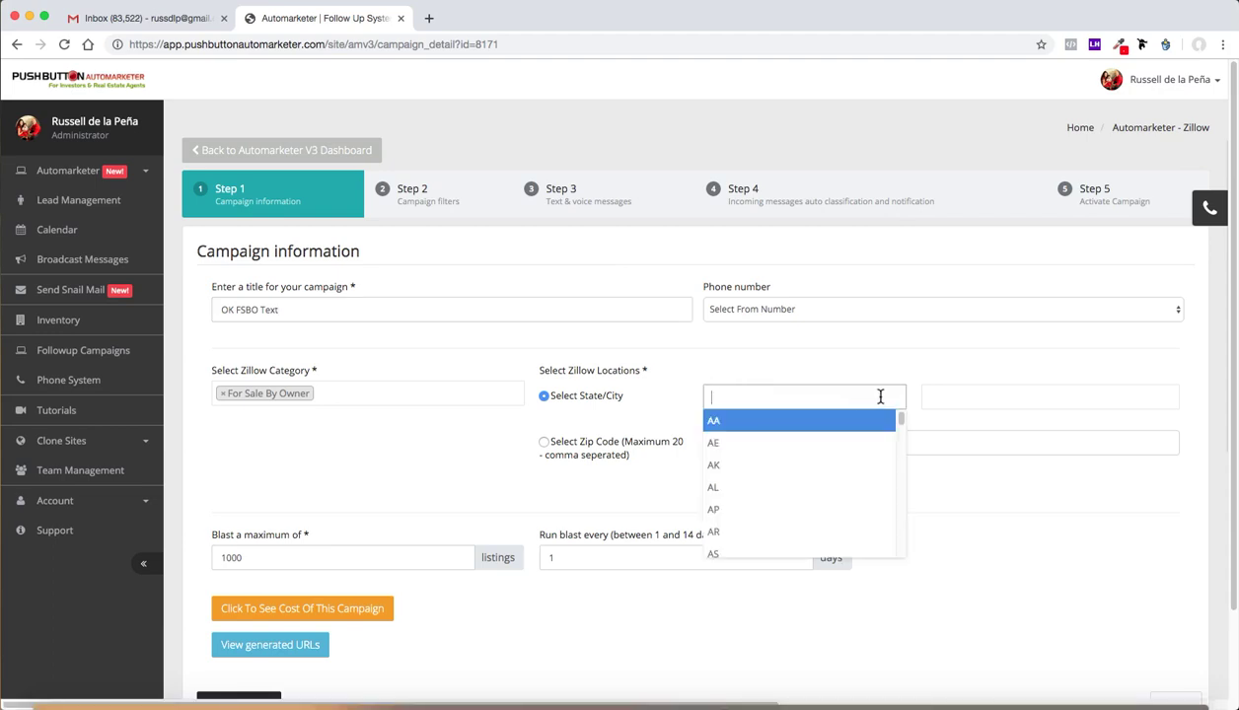
{"action": "type", "text": "ok"}
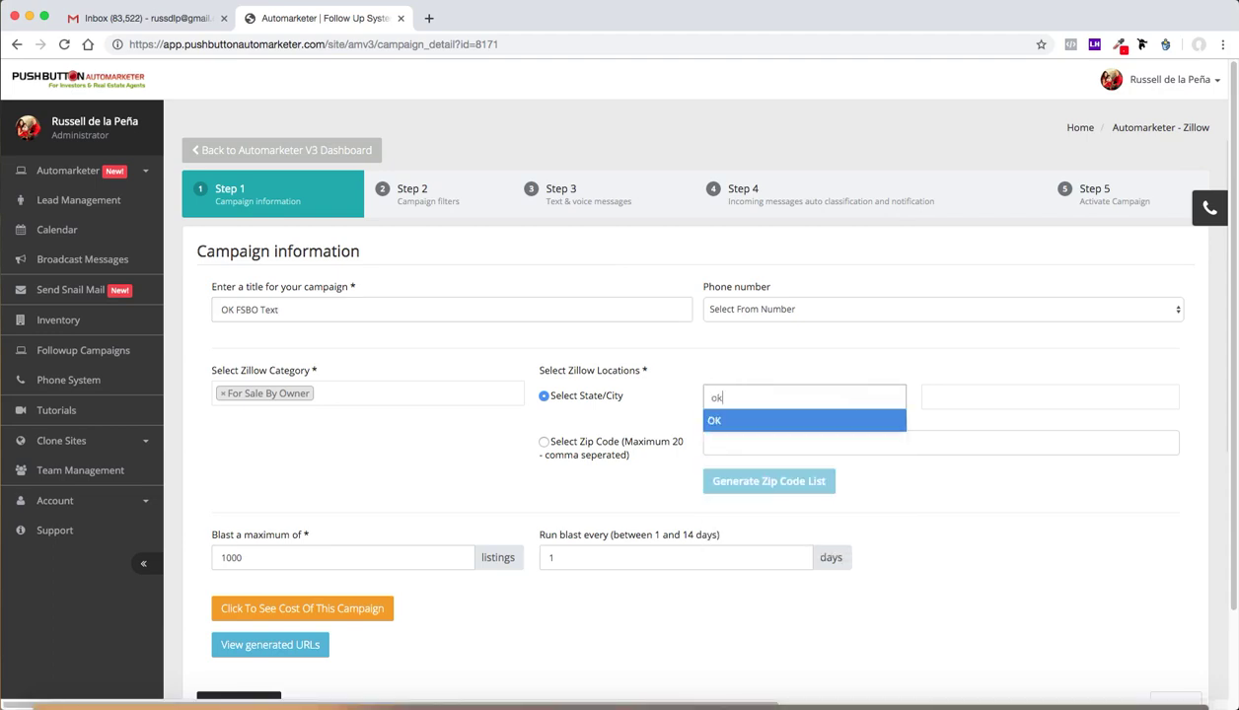
{"action": "left_click", "coordinate": [854, 424]}
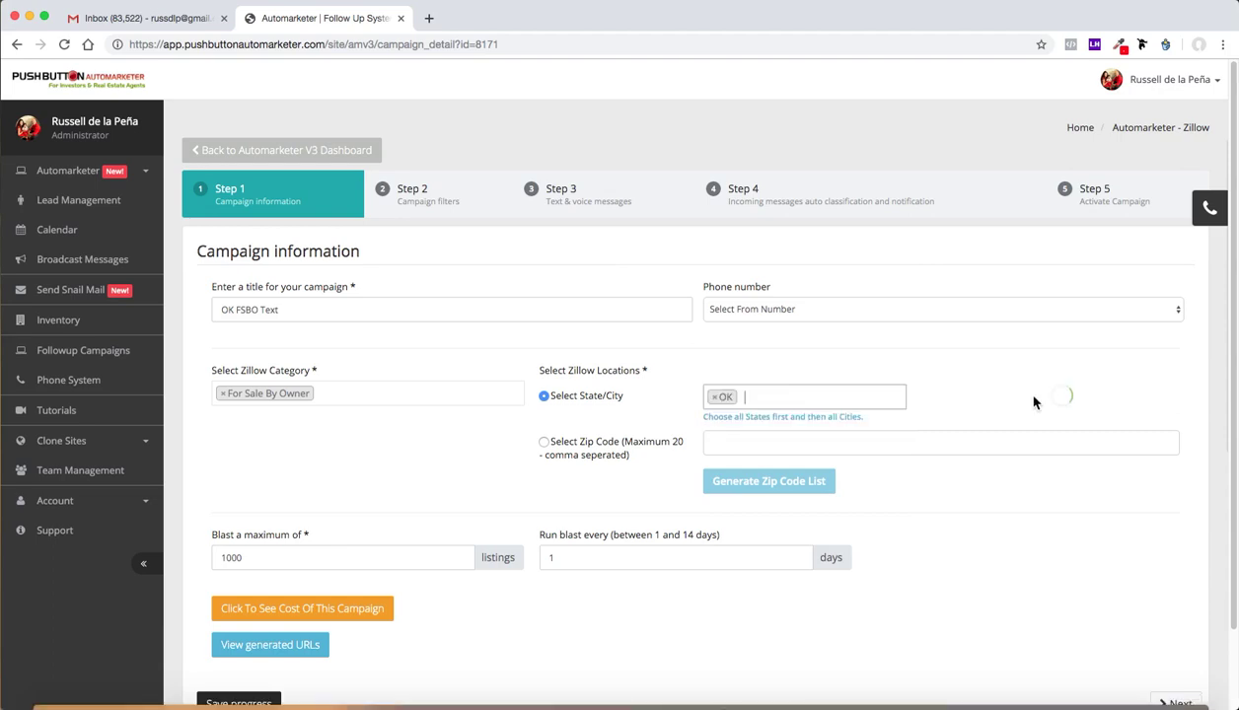
{"action": "left_click", "coordinate": [1024, 398]}
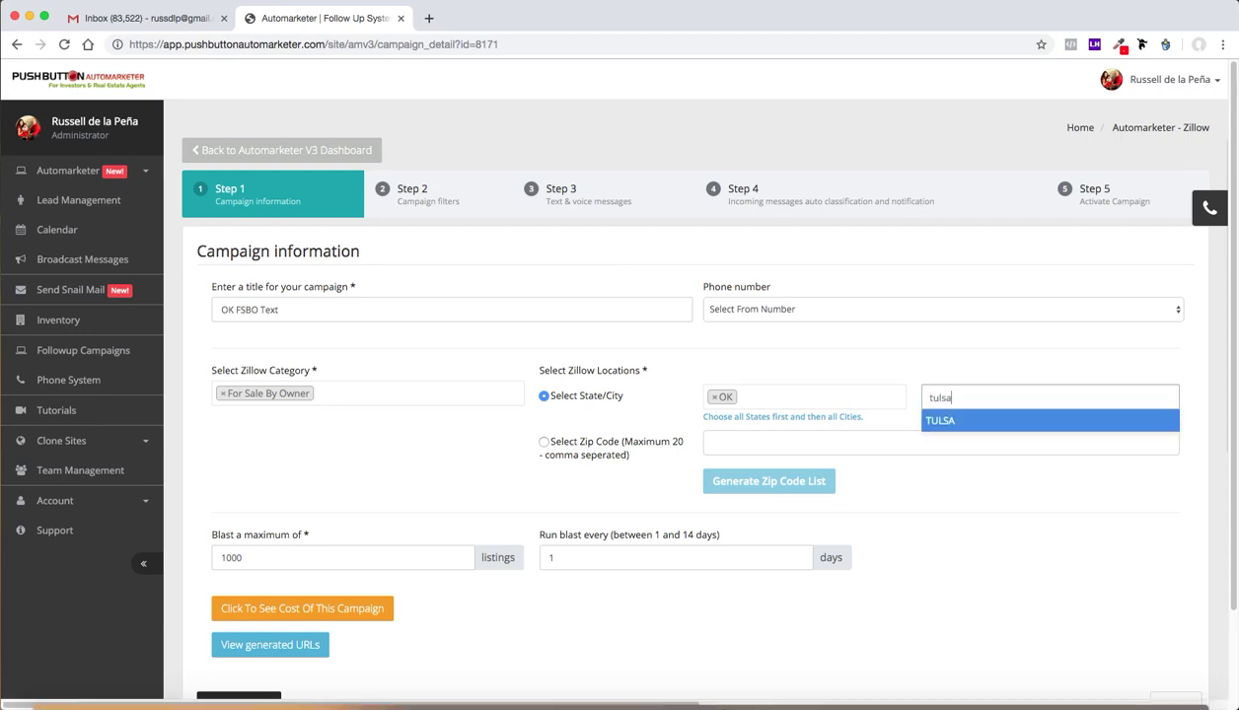
{"action": "key", "text": "Return"}
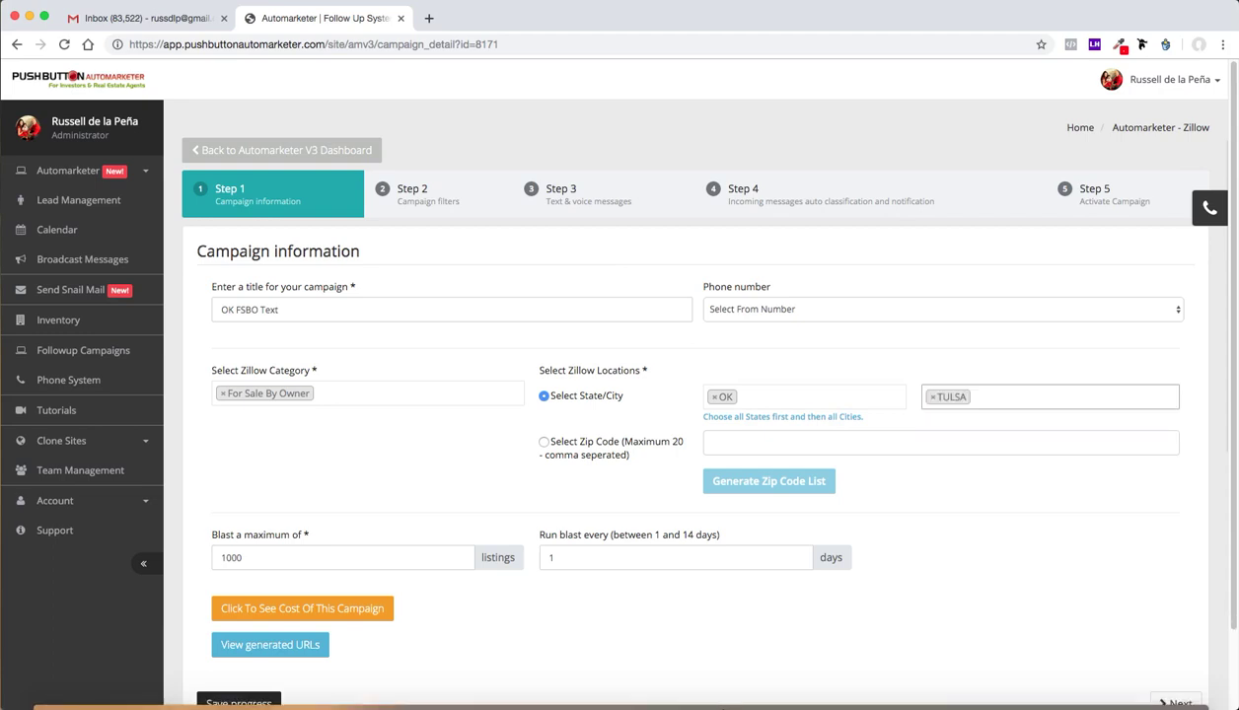
{"action": "type", "text": "okc"}
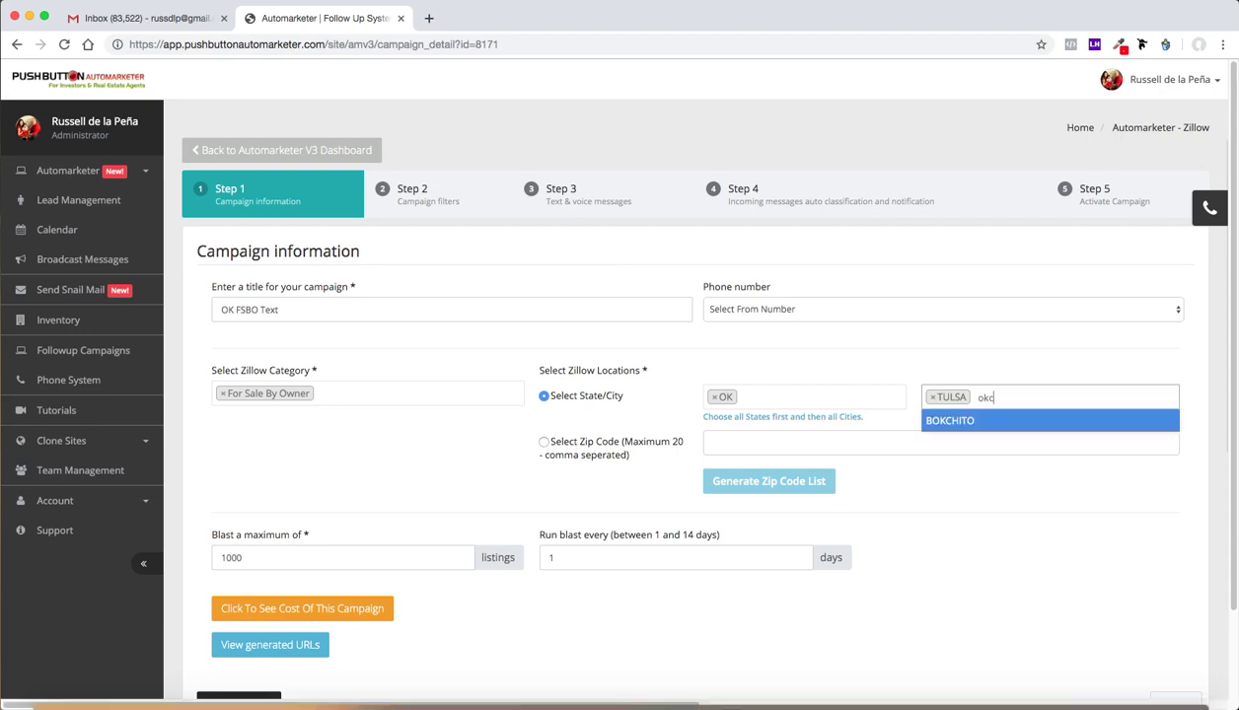
{"action": "key", "text": "BackSpace"}
{"action": "key", "text": "BackSpace"}
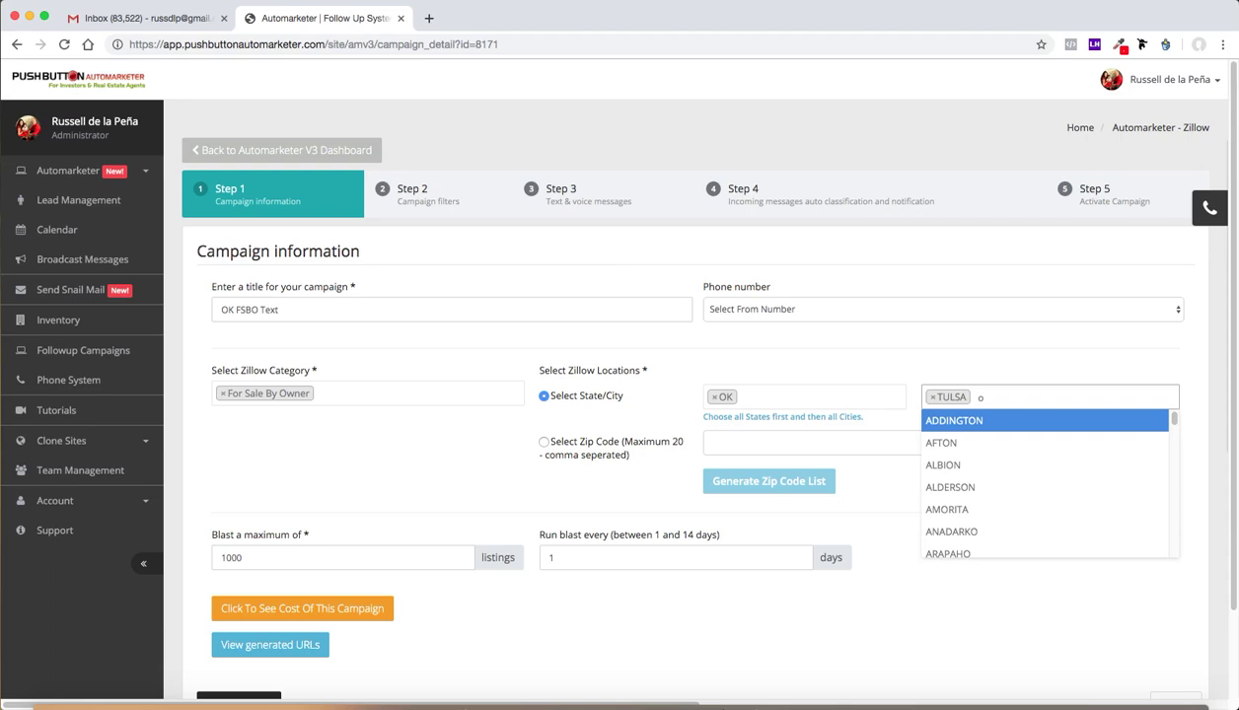
{"action": "key", "text": "BackSpace"}
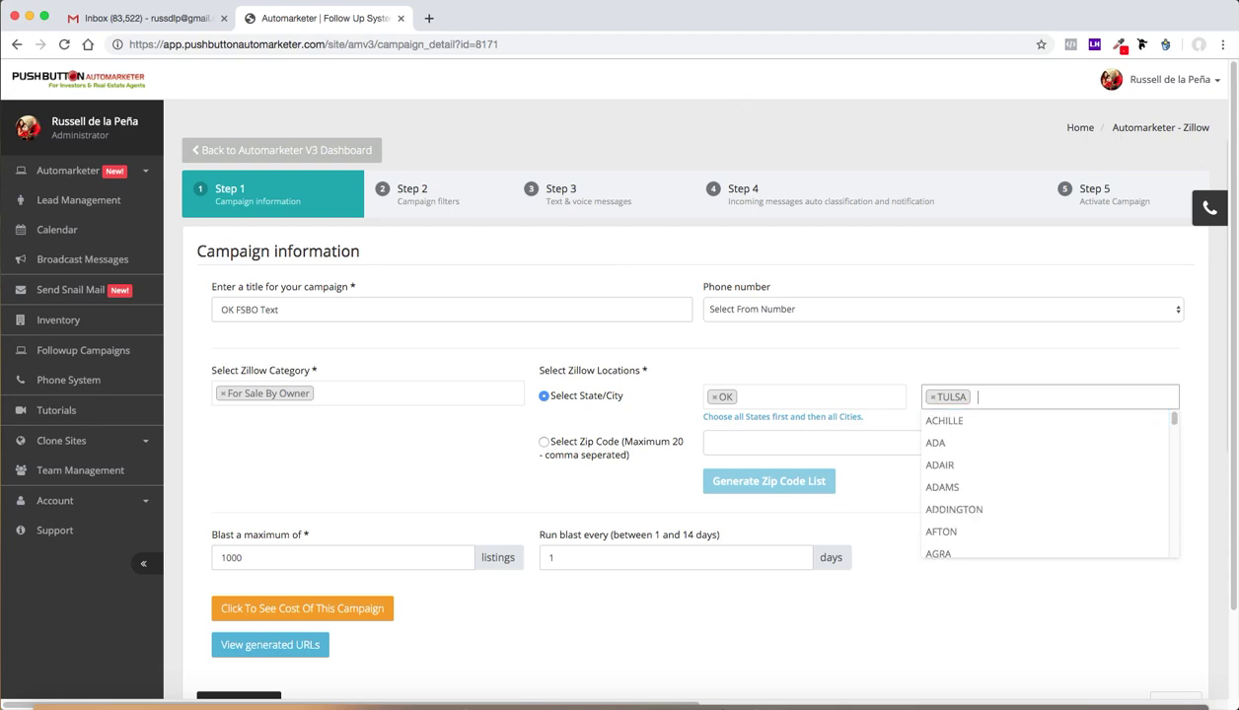
- Add ADA to the campaign's Zillow cities
{"action": "type", "text": "ada"}
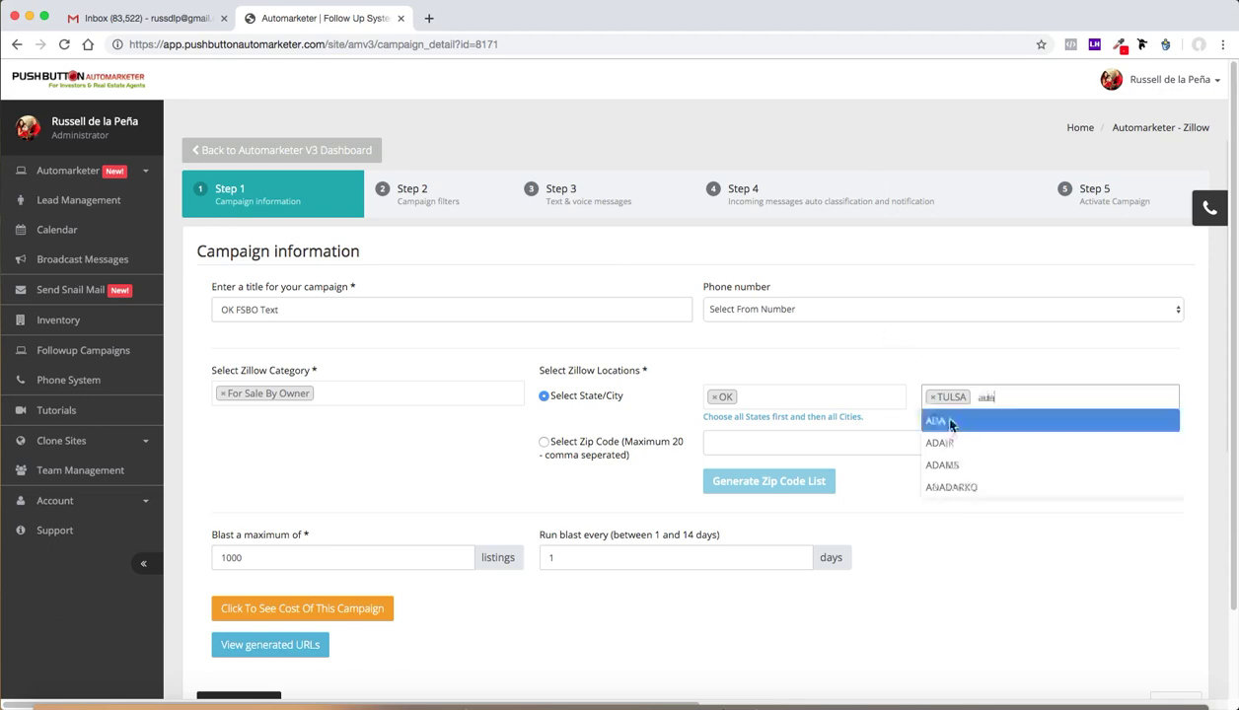
{"action": "left_click", "coordinate": [951, 423]}
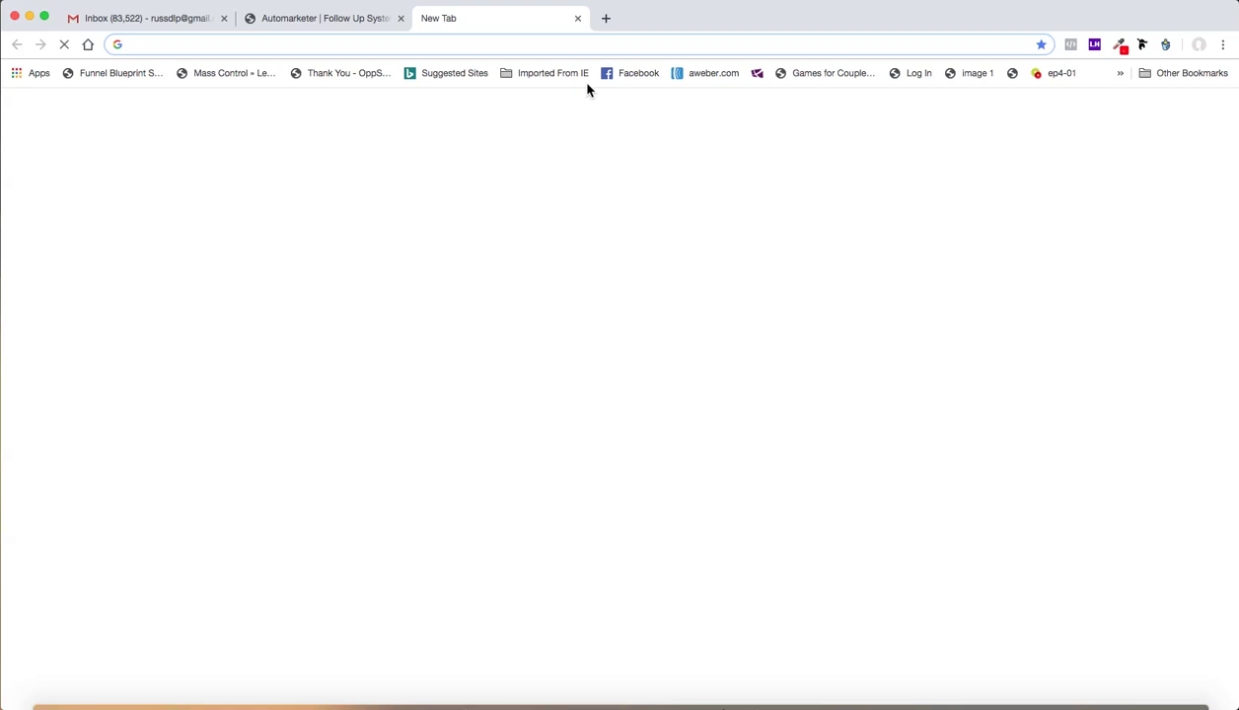
- Look up Oklahoma's major cities on the web in a new browser tab, and add NORMAN to the campaign's cities
{"action": "type", "text": "major"}
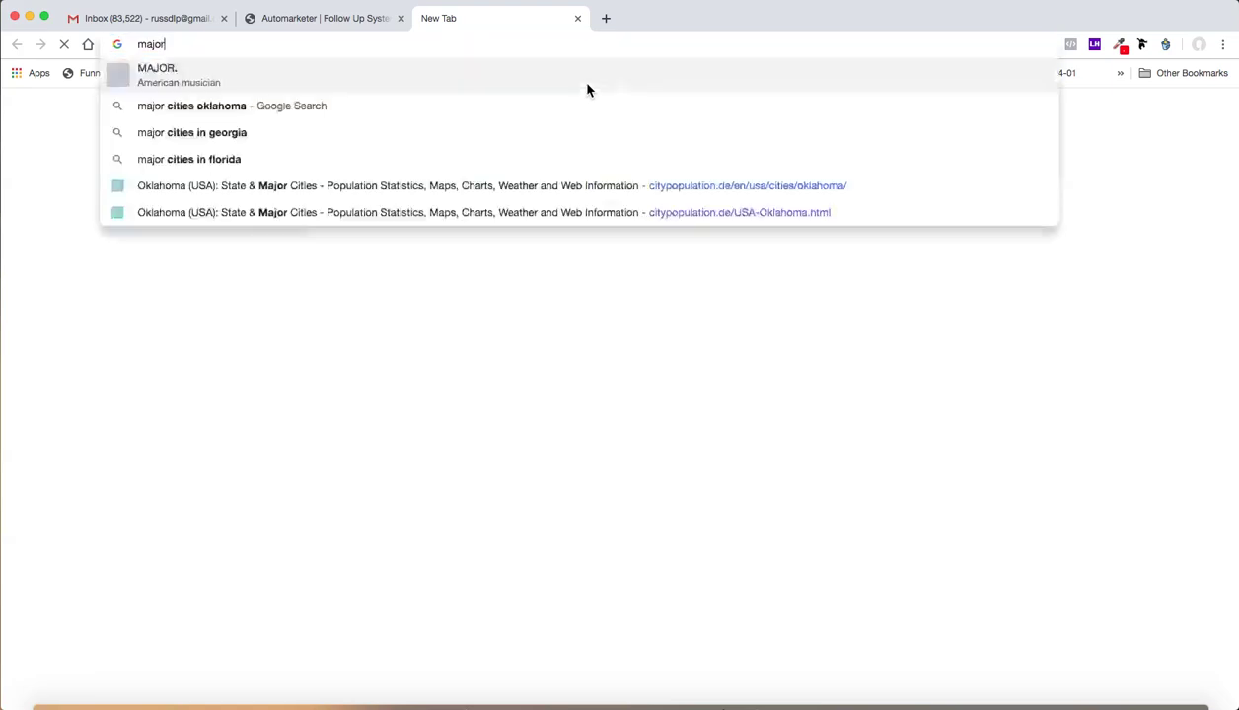
{"action": "type", "text": " cities"}
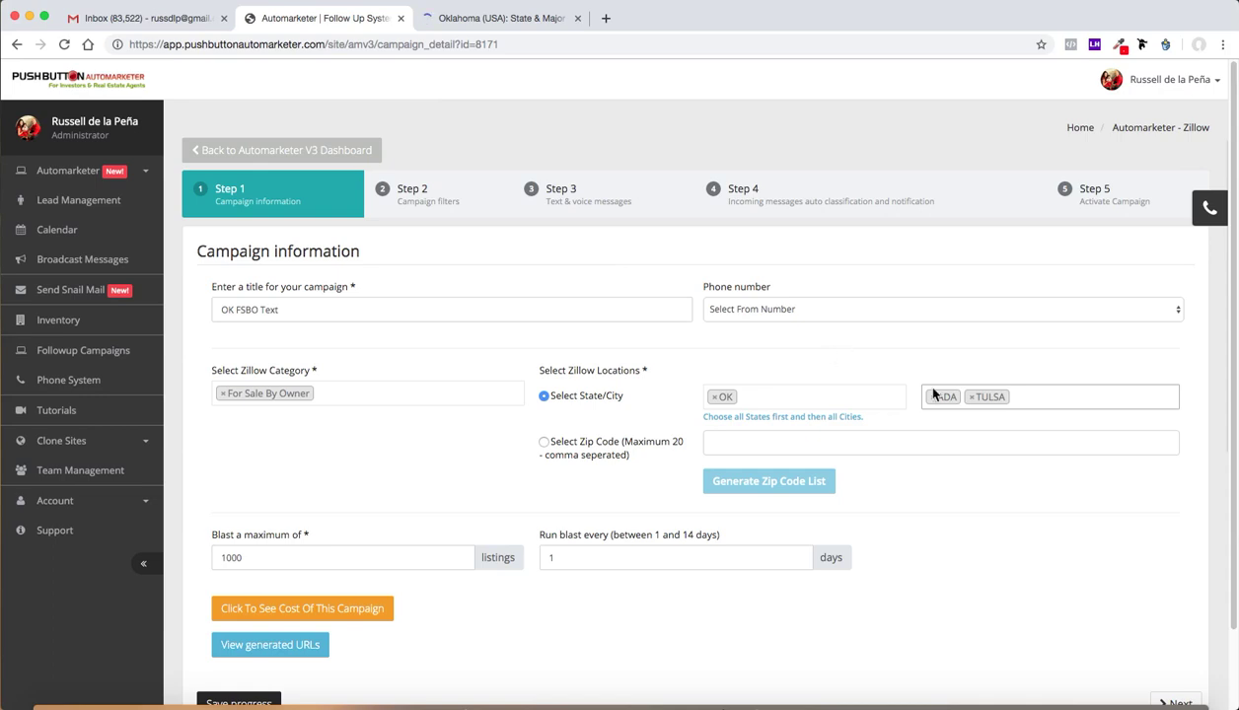
{"action": "type", "text": "norman"}
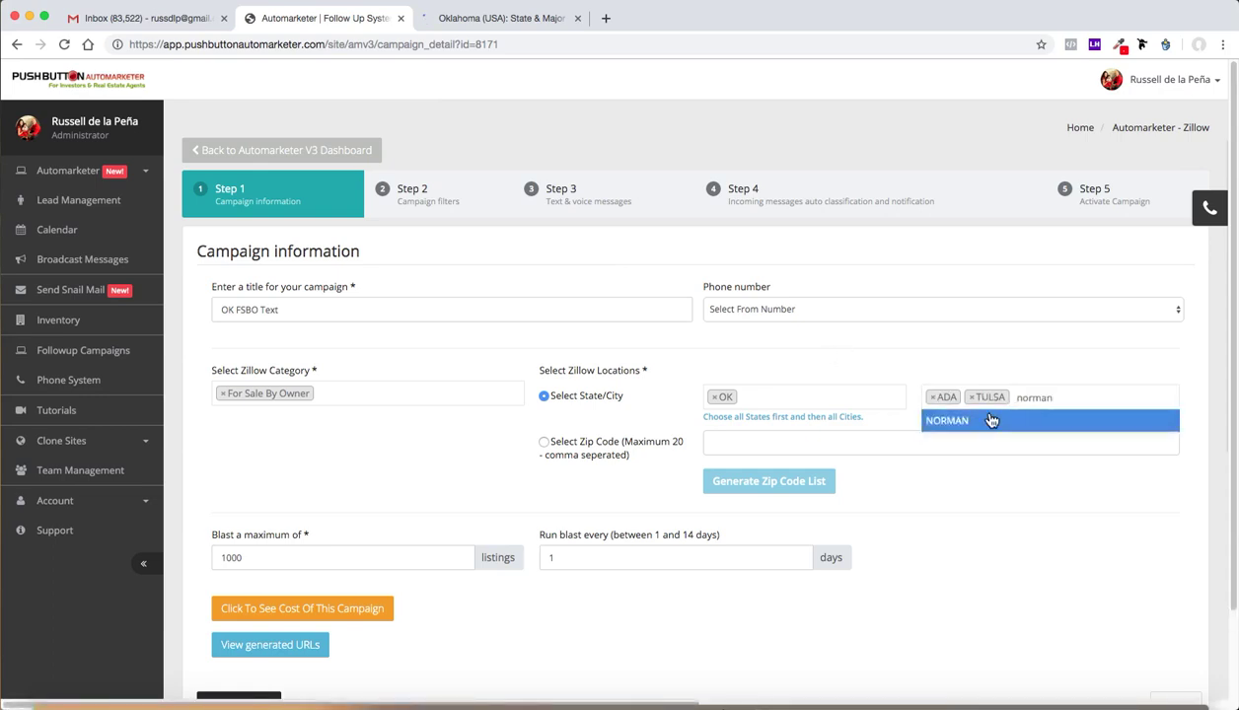
{"action": "left_click", "coordinate": [992, 421]}
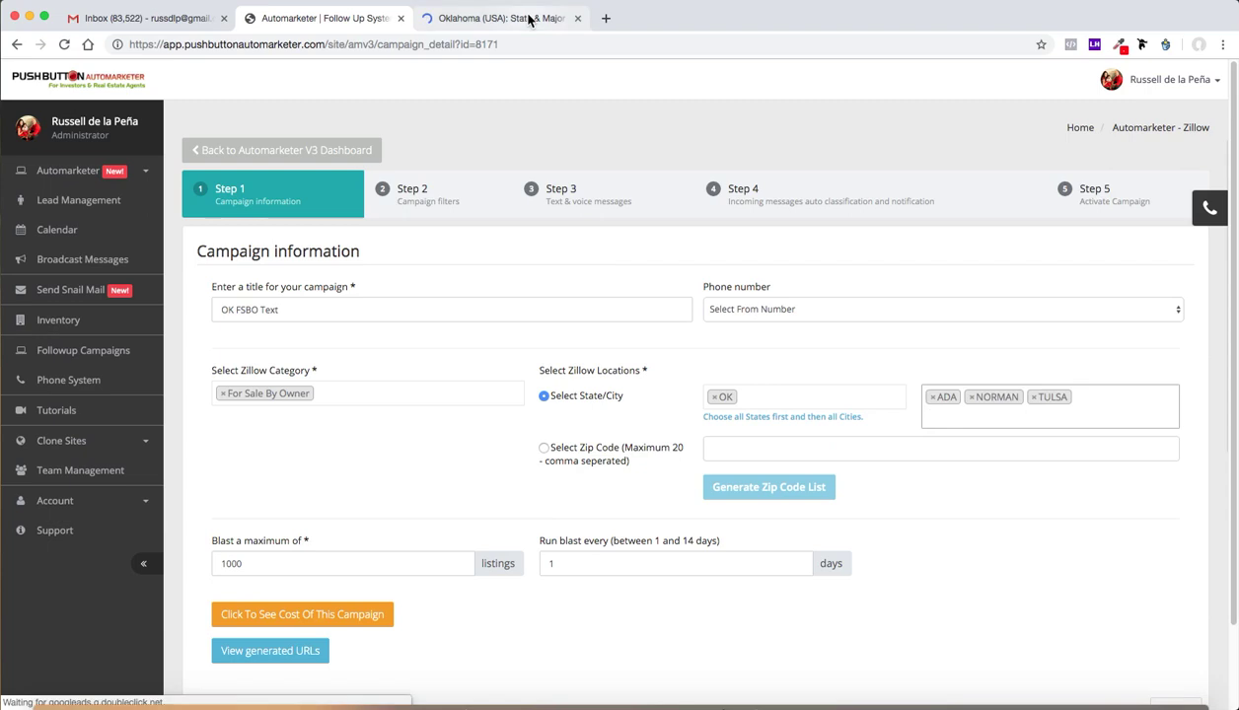
- Consult the City Population page for Oklahoma and add OKLAHOMA CITY to the campaign's cities
{"action": "left_click", "coordinate": [528, 18]}
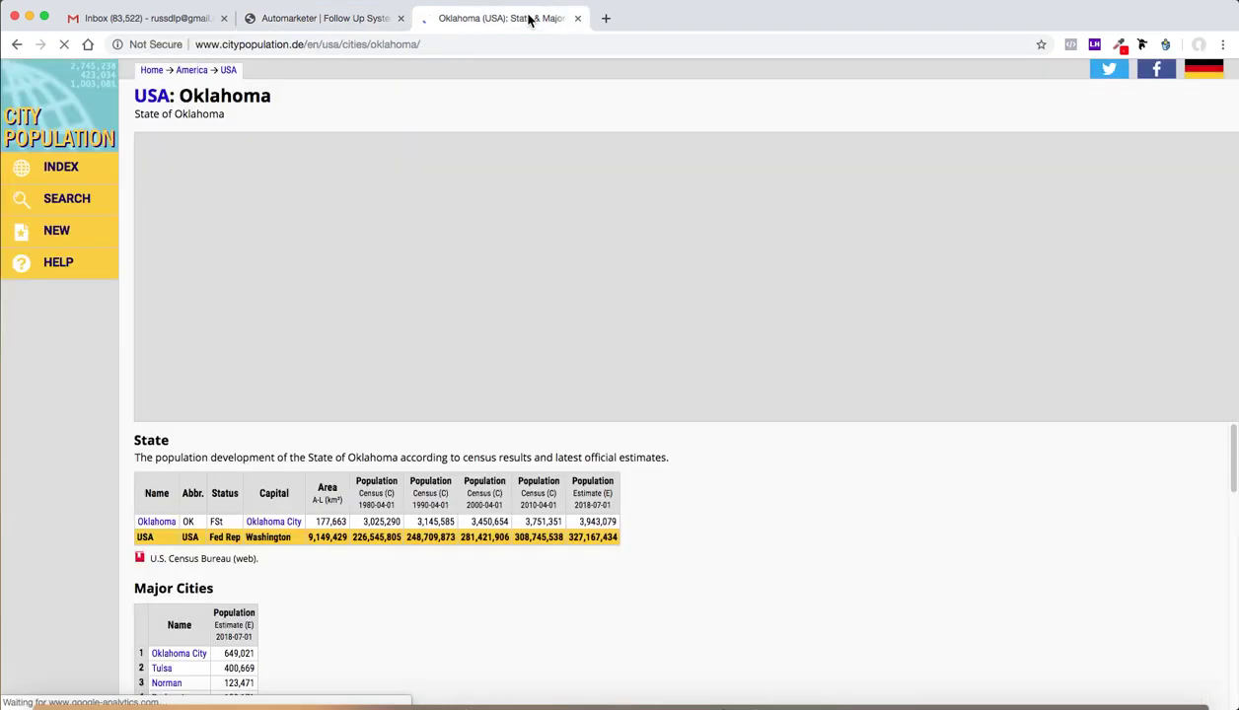
{"action": "left_click", "coordinate": [361, 24]}
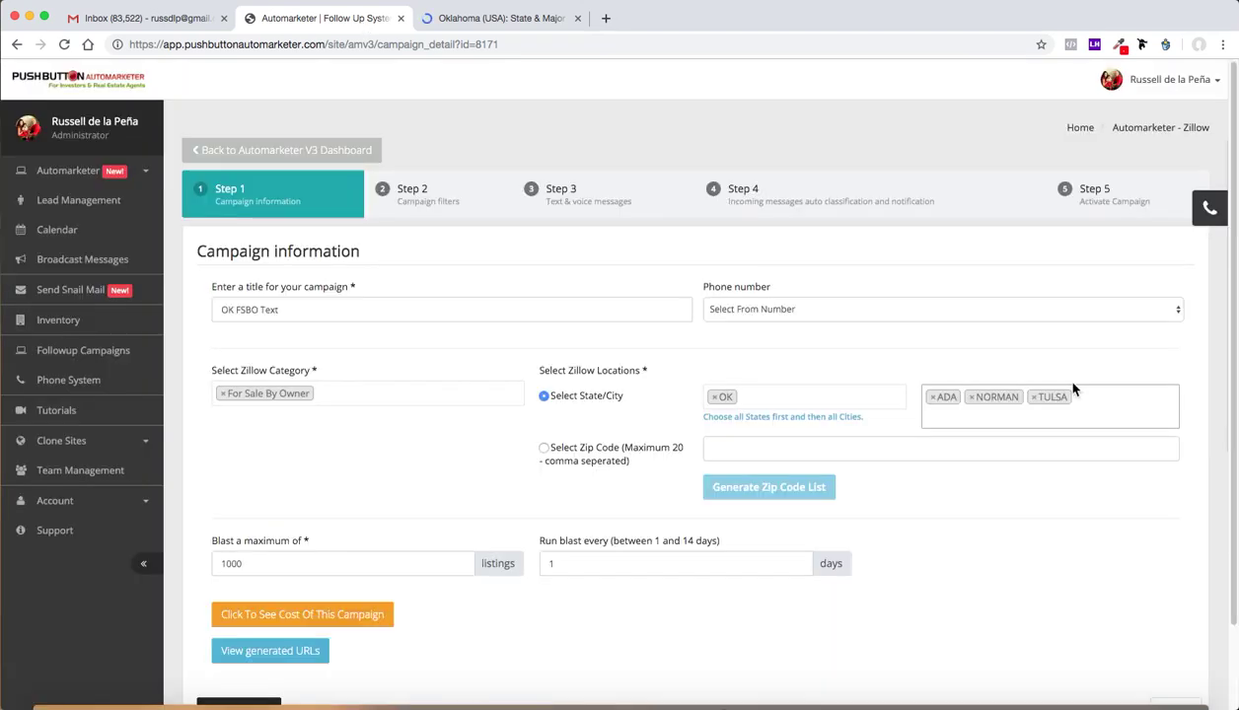
{"action": "left_click", "coordinate": [1074, 390]}
{"action": "type", "text": "ok"}
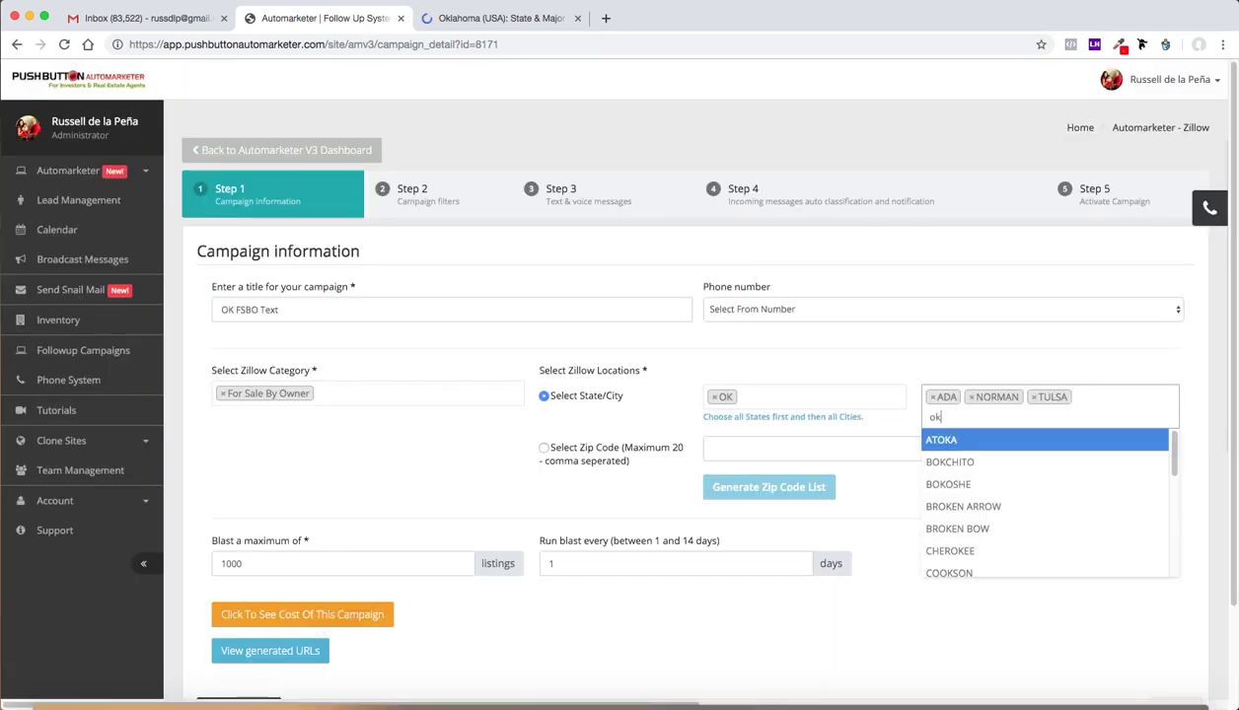
{"action": "type", "text": "la"}
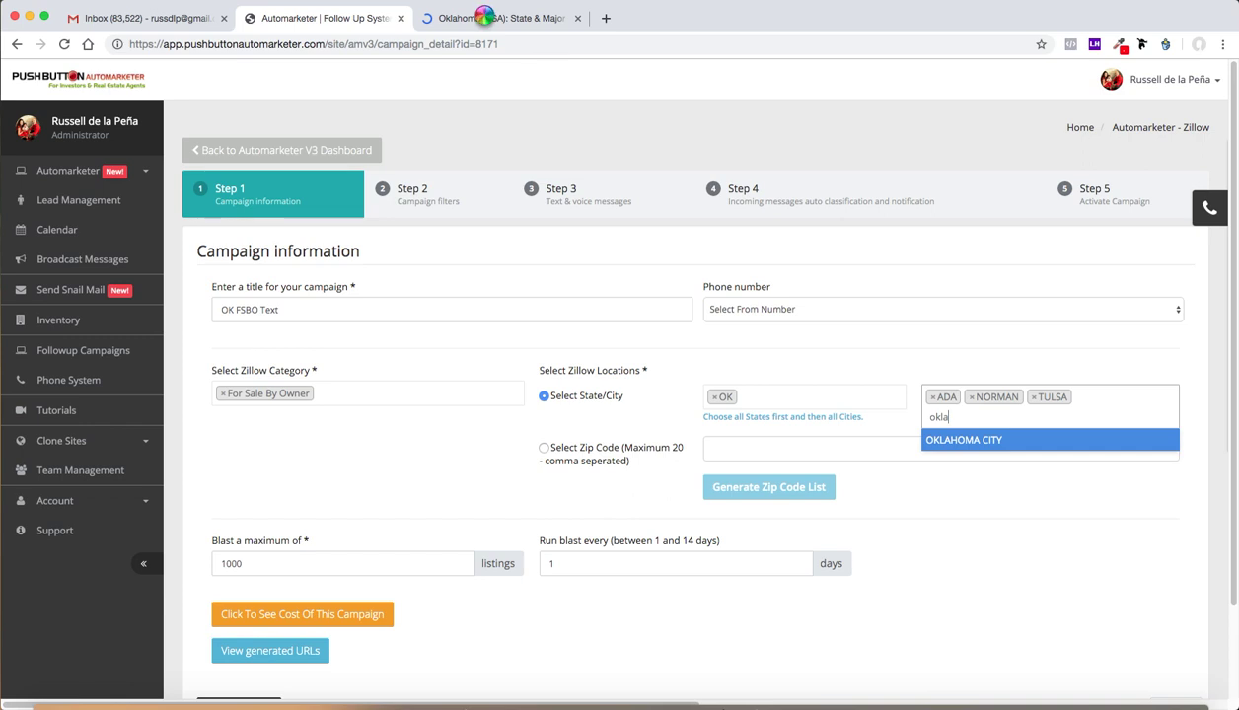
{"action": "key", "text": "Return"}
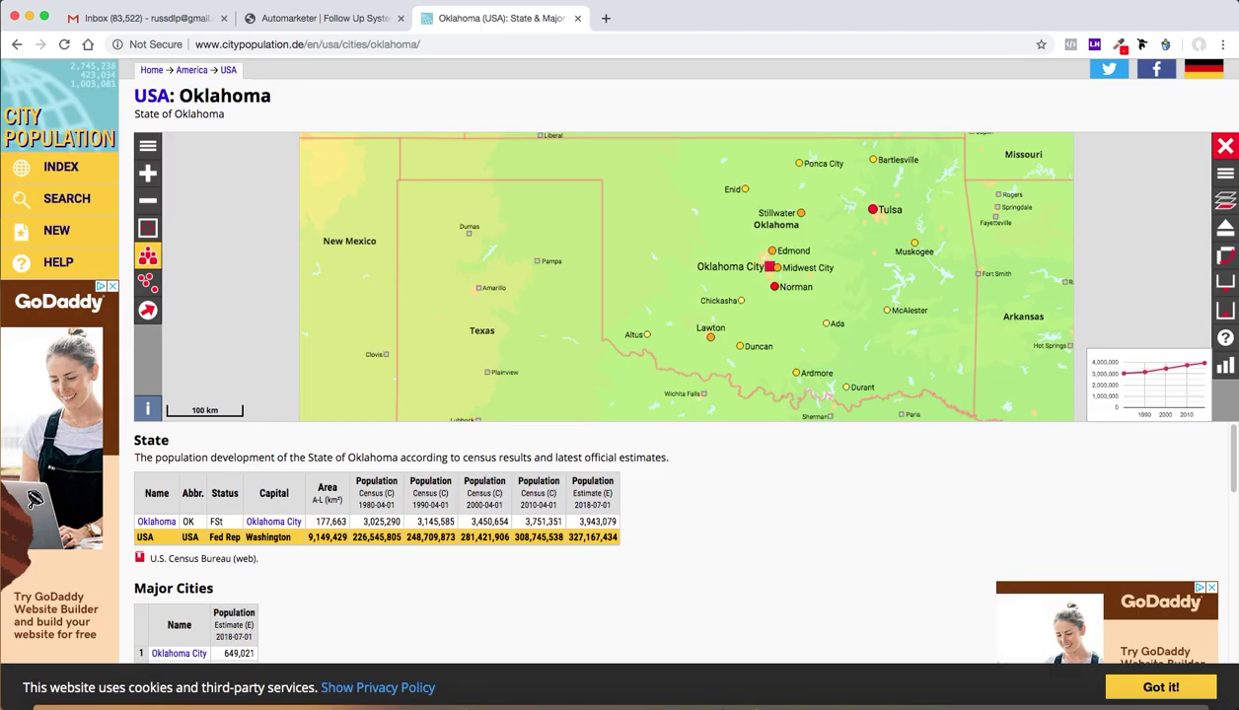
- Check the Major Cities list on the Oklahoma population page and add BROKEN ARROW to the campaign's cities
{"action": "scroll", "coordinate": [1232, 498], "scroll_direction": "down", "scroll_amount": 3}
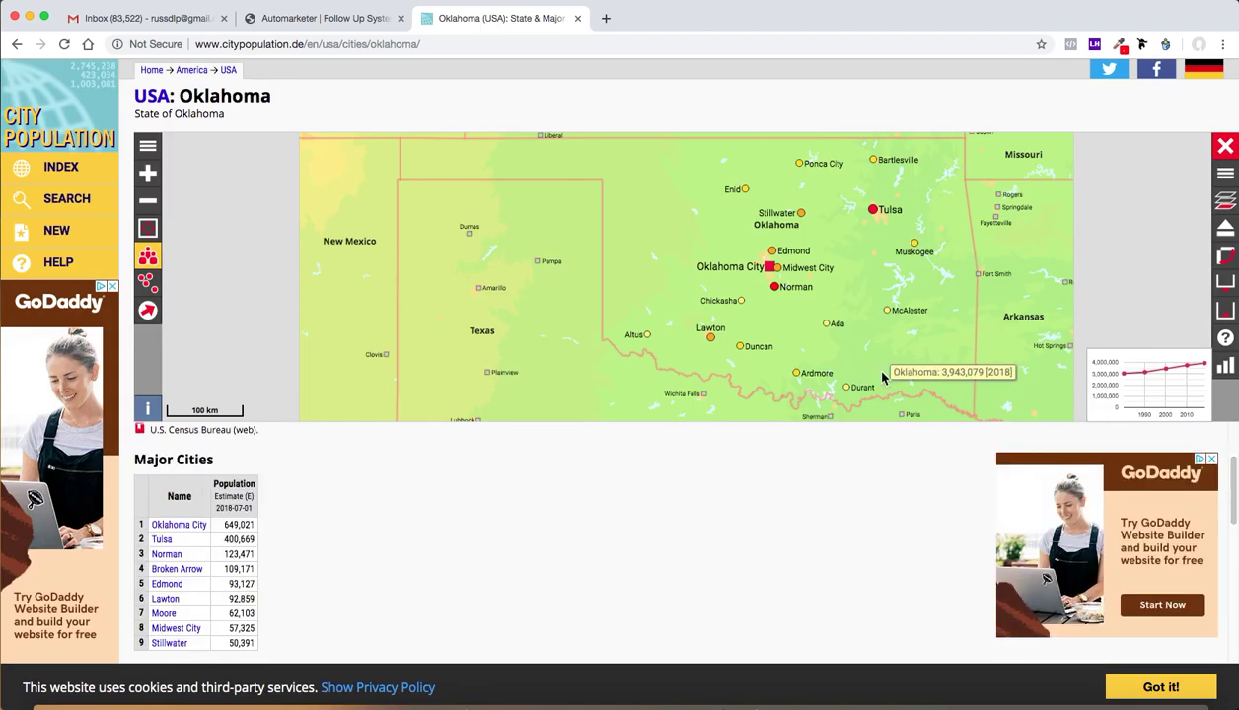
{"action": "left_click", "coordinate": [301, 20]}
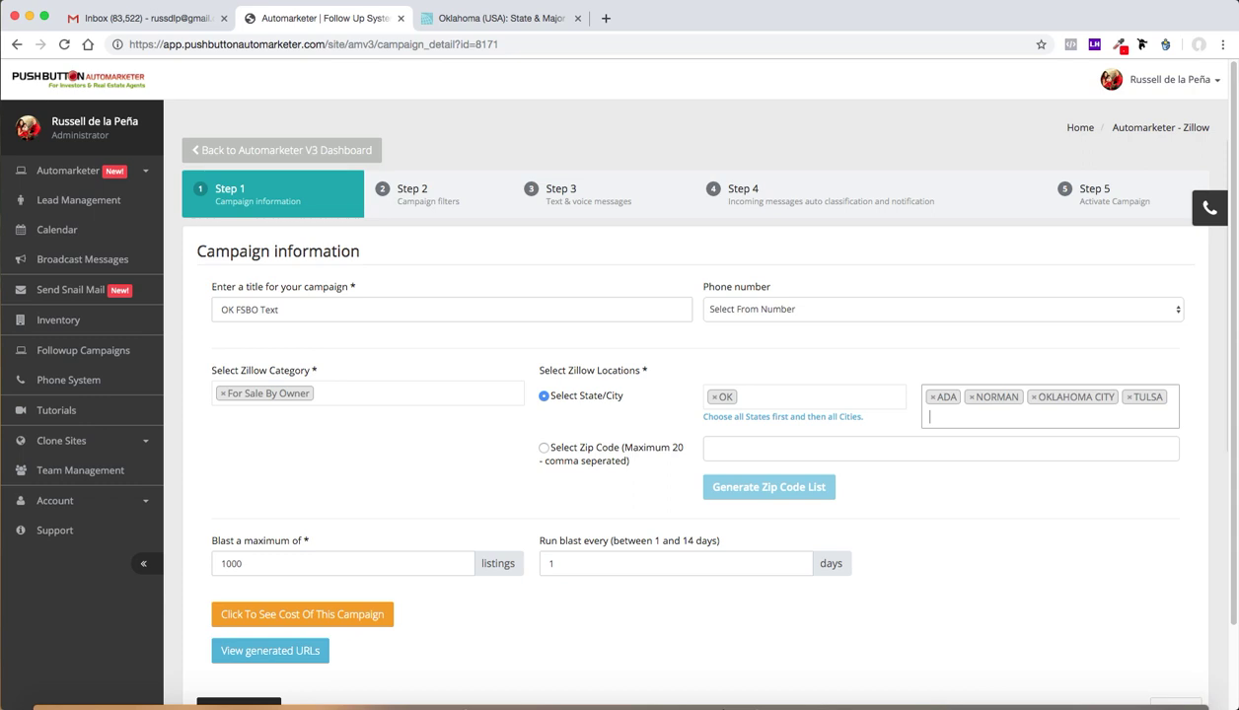
{"action": "type", "text": "brokn"}
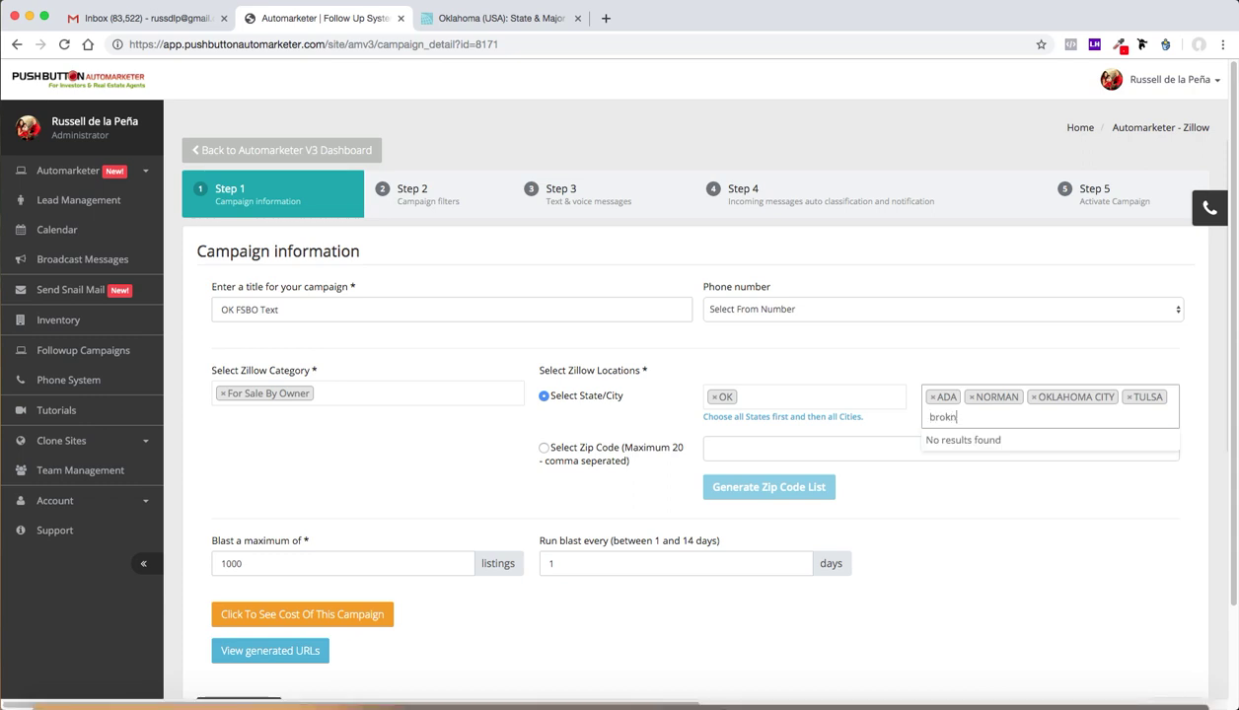
{"action": "key", "text": "BackSpace"}
{"action": "type", "text": "en"}
{"action": "key", "text": "Return"}
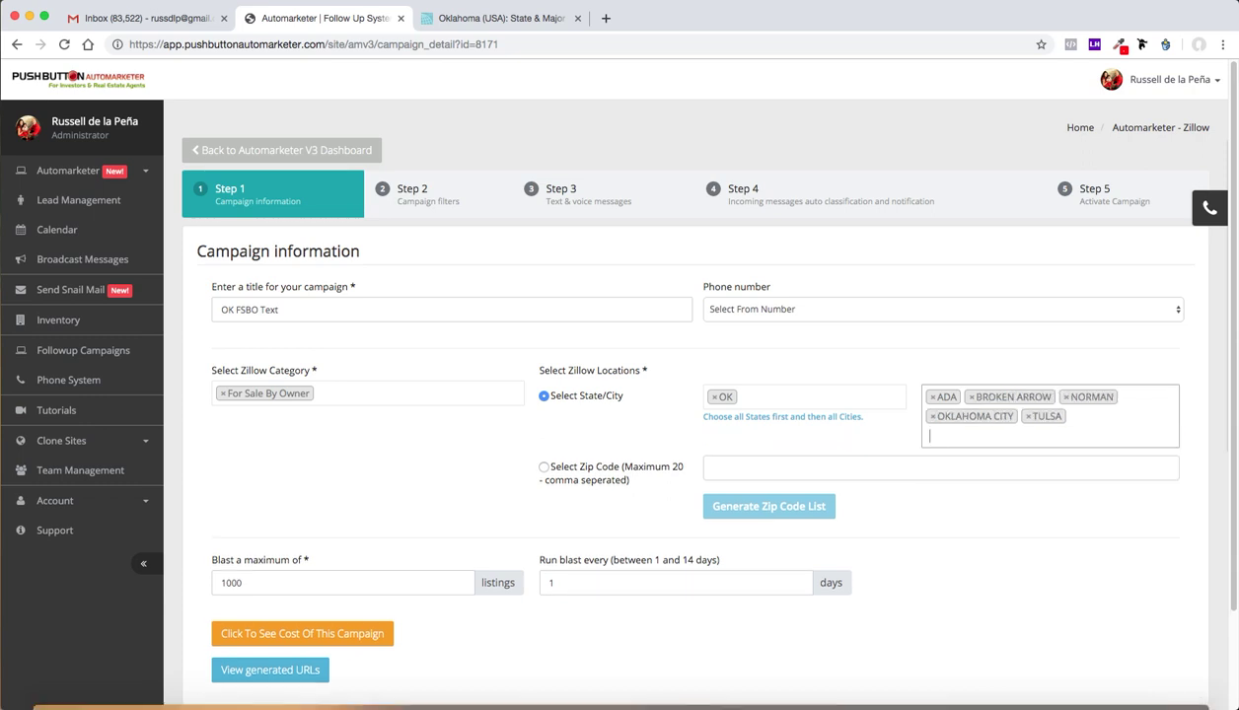
- Add EDMOND to the campaign's cities and check the choice against the Major Cities list on the Oklahoma population page
{"action": "type", "text": "edmon"}
{"action": "key", "text": "Return"}
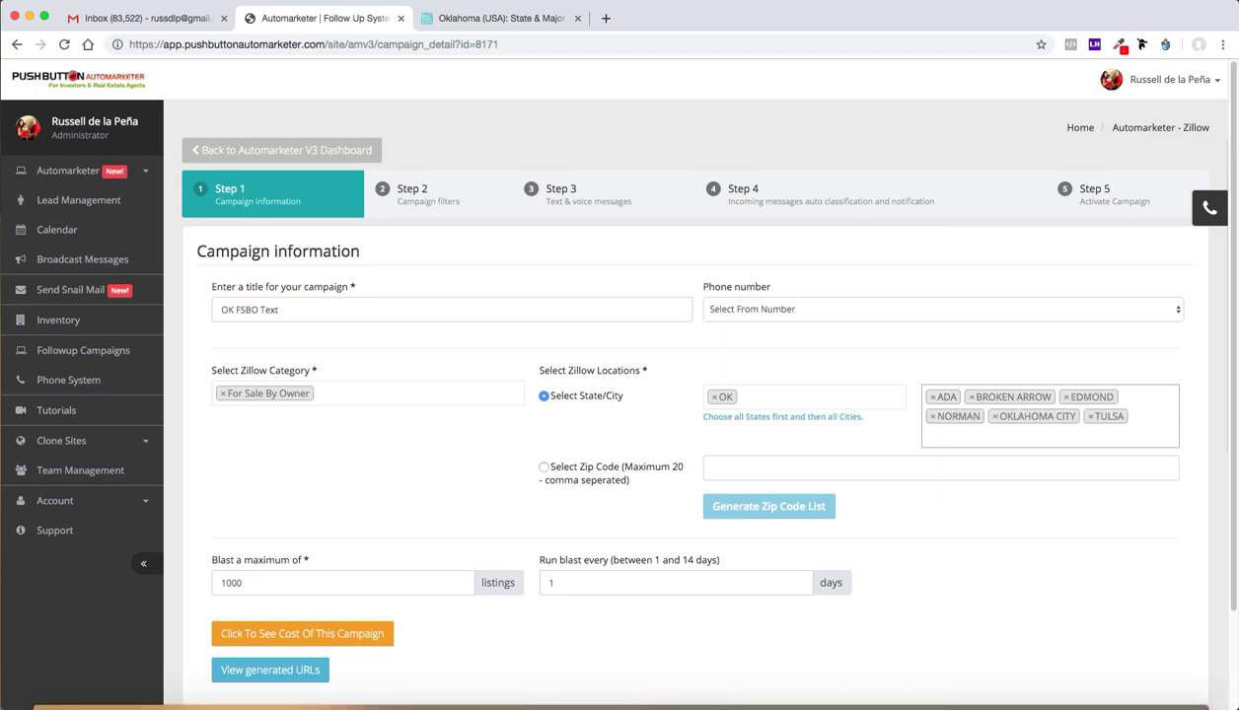
{"action": "left_click", "coordinate": [441, 22]}
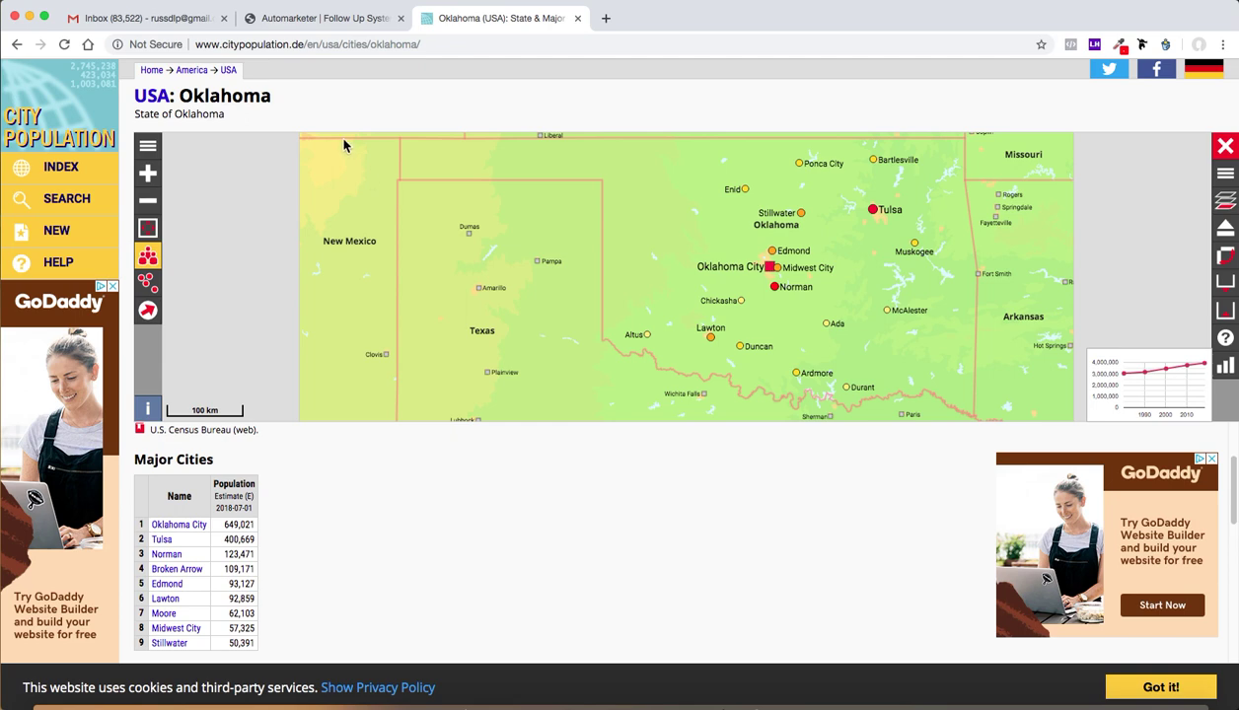
{"action": "left_click", "coordinate": [302, 20]}
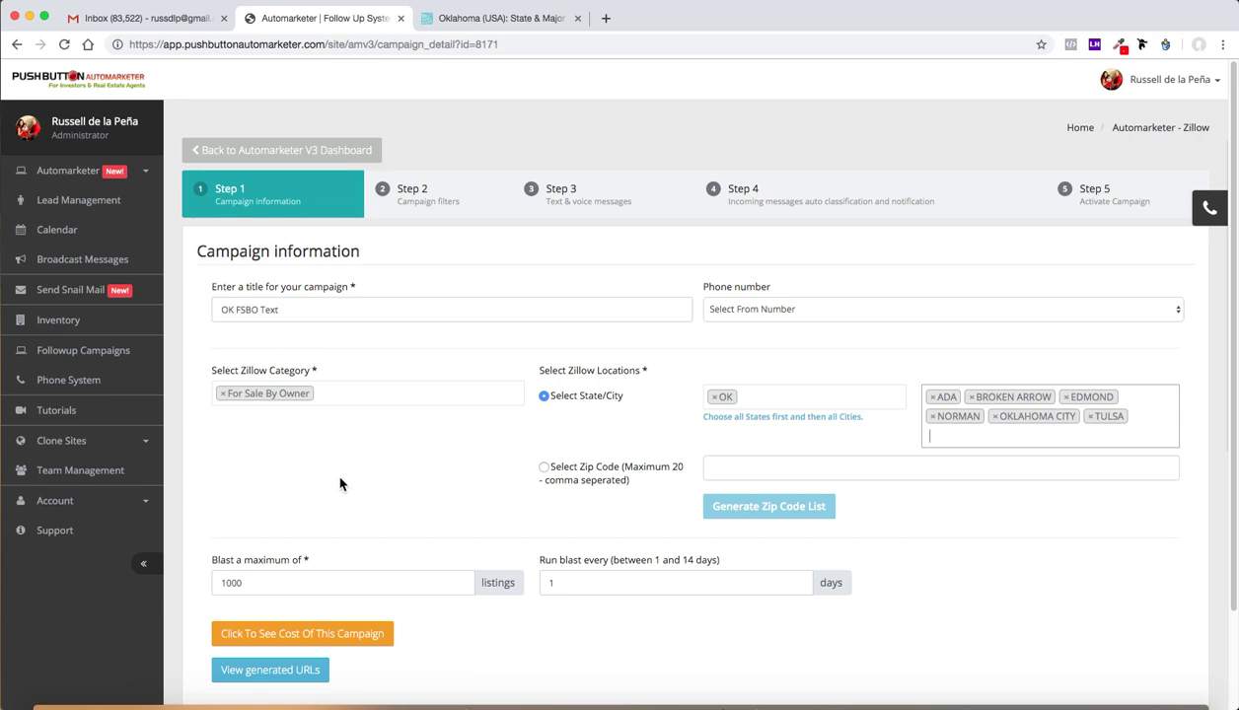
- Assign the AM Phone Number to the campaign and save the campaign information
{"action": "scroll", "coordinate": [1203, 552], "scroll_direction": "down", "scroll_amount": 2}
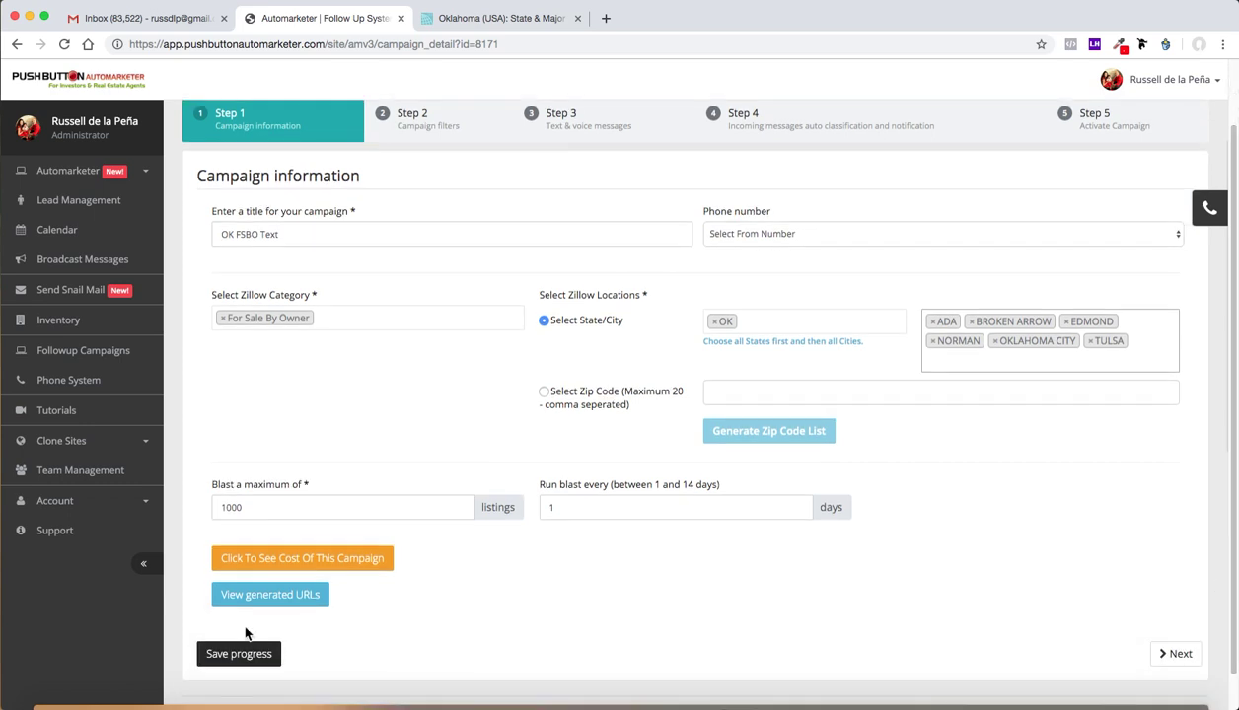
{"action": "left_click", "coordinate": [247, 654]}
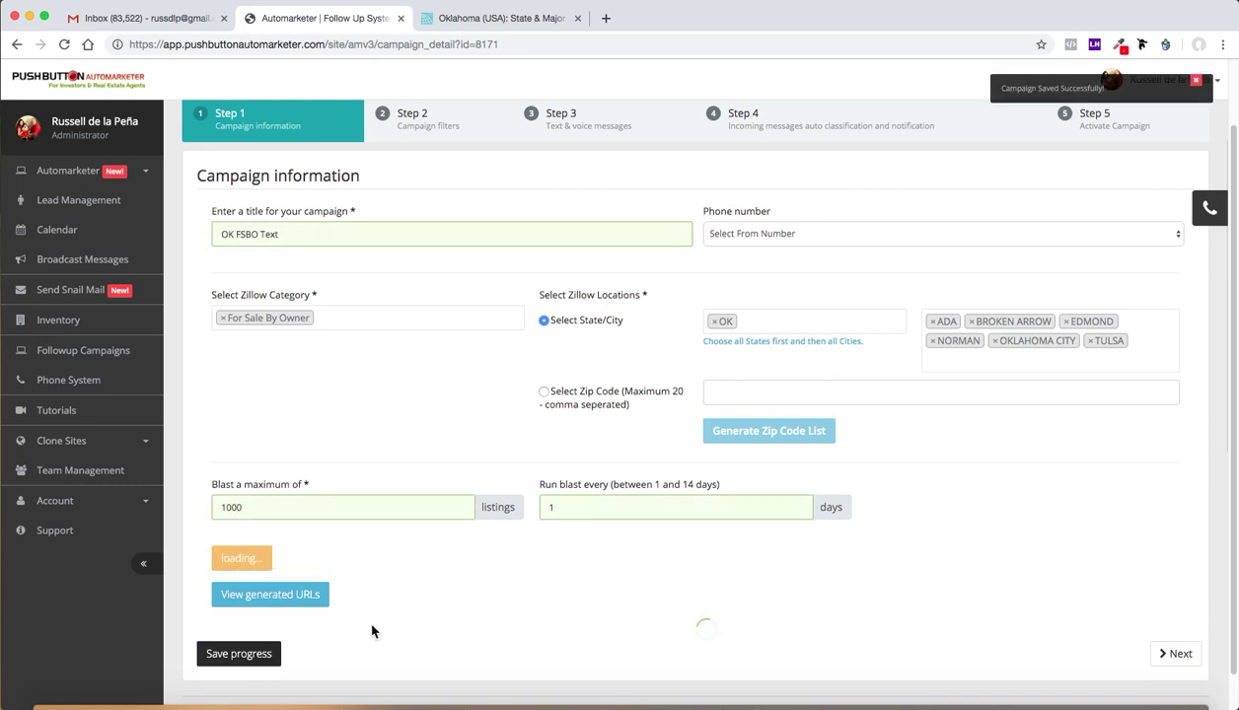
{"action": "left_click", "coordinate": [760, 234]}
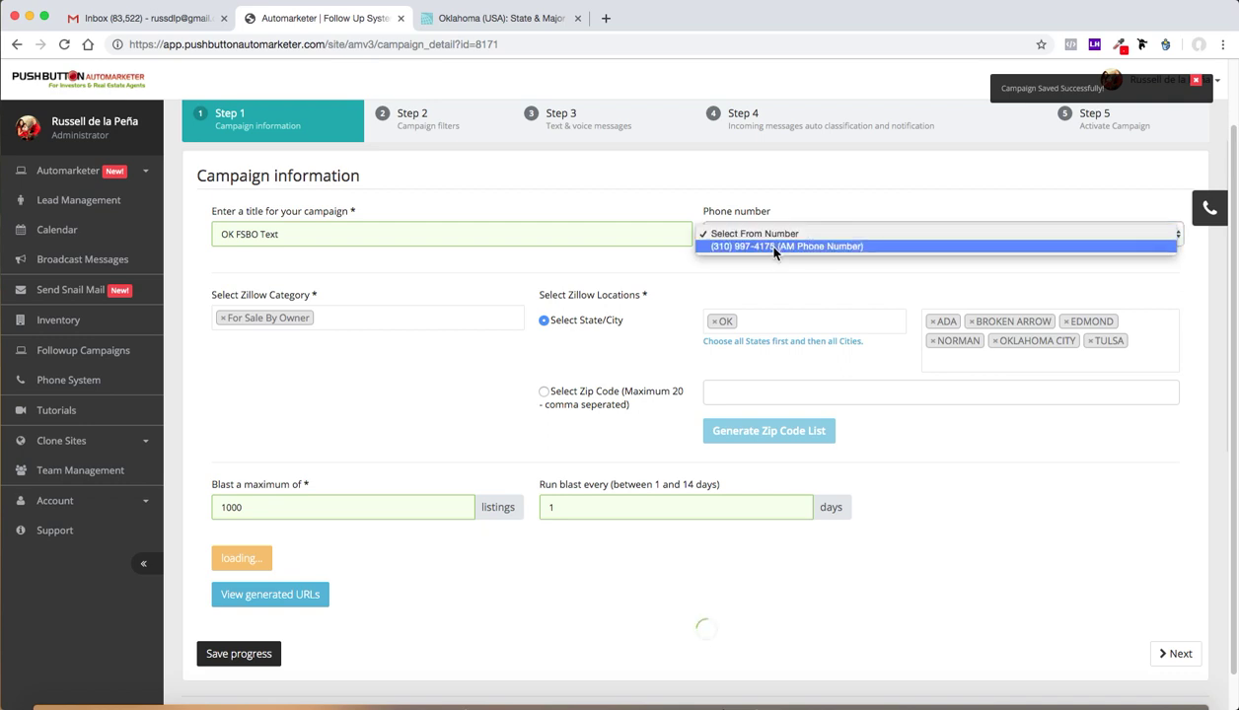
{"action": "key", "text": "Escape"}
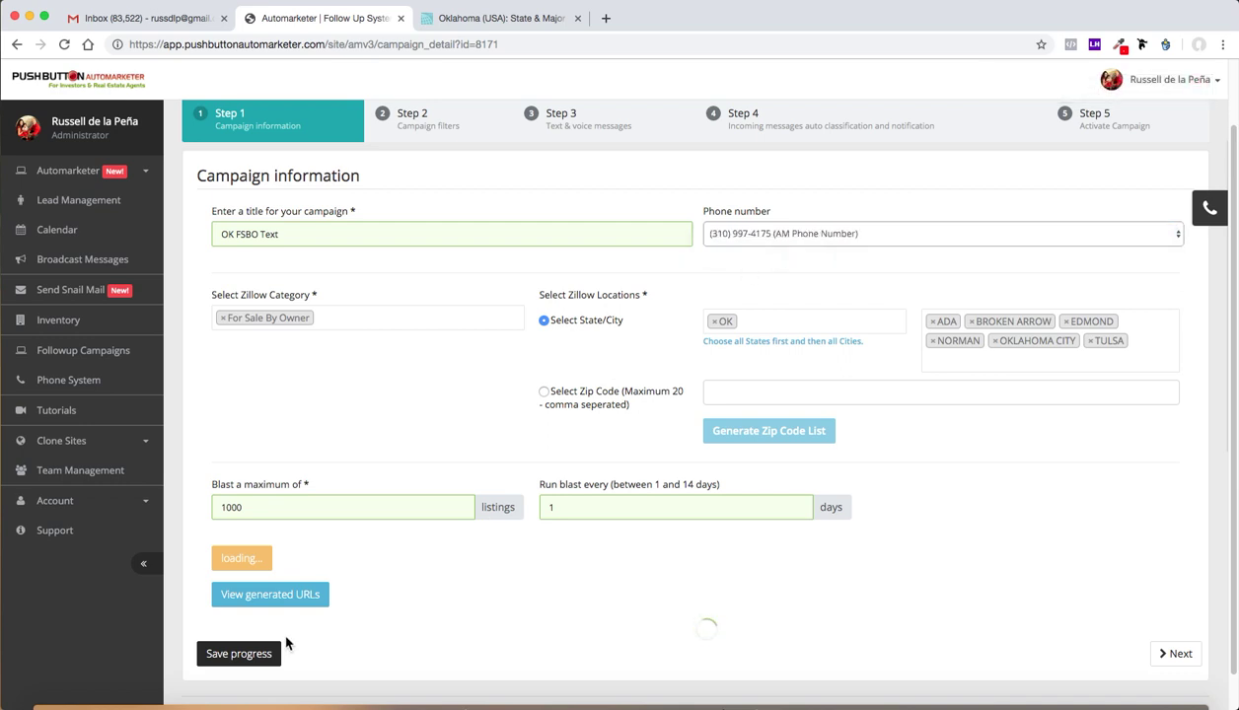
{"action": "left_click", "coordinate": [276, 653]}
- Select AM - Text Blast - One Time (Automarketer) as the followup campaign and start the campaign immediately
{"action": "left_click", "coordinate": [1176, 655]}
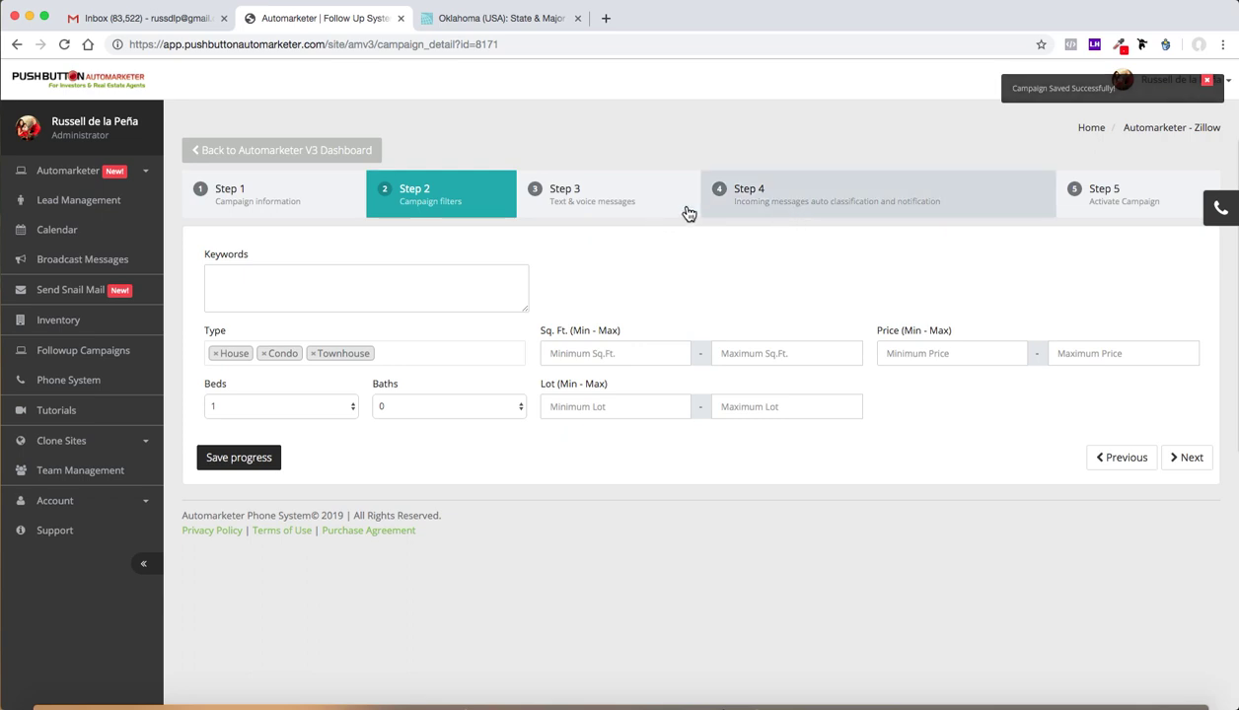
{"action": "left_click", "coordinate": [597, 192]}
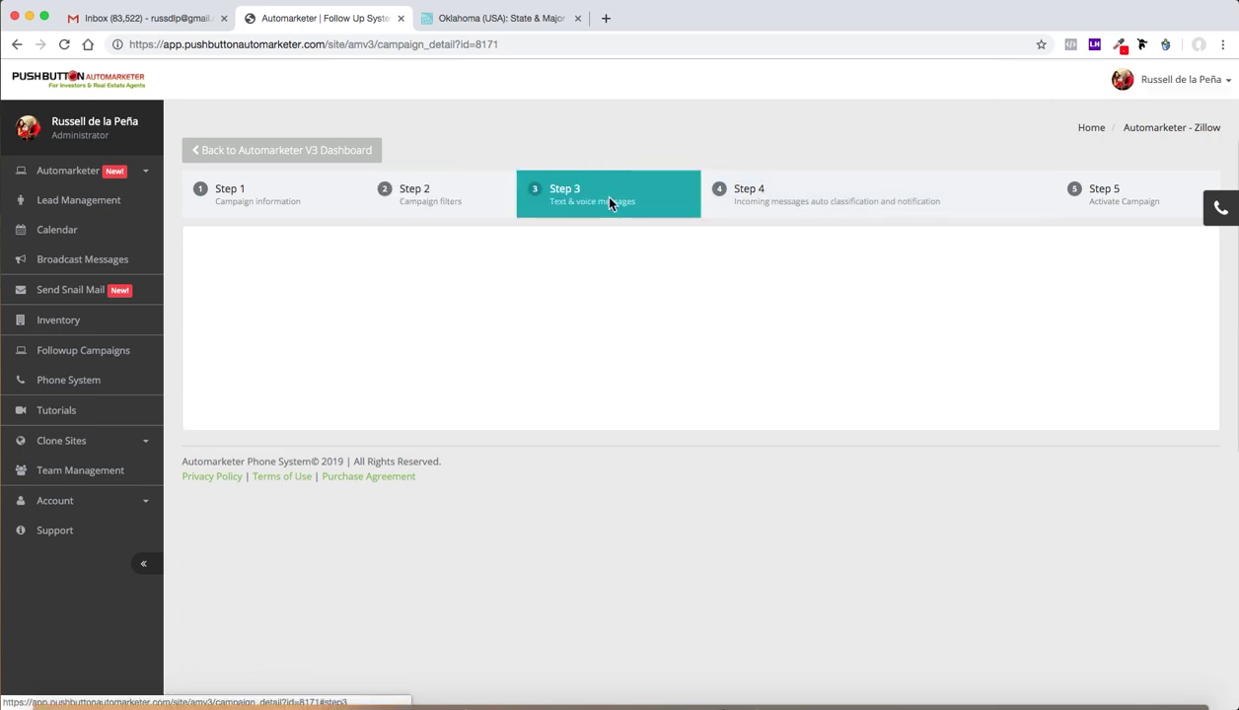
{"action": "left_click", "coordinate": [528, 312]}
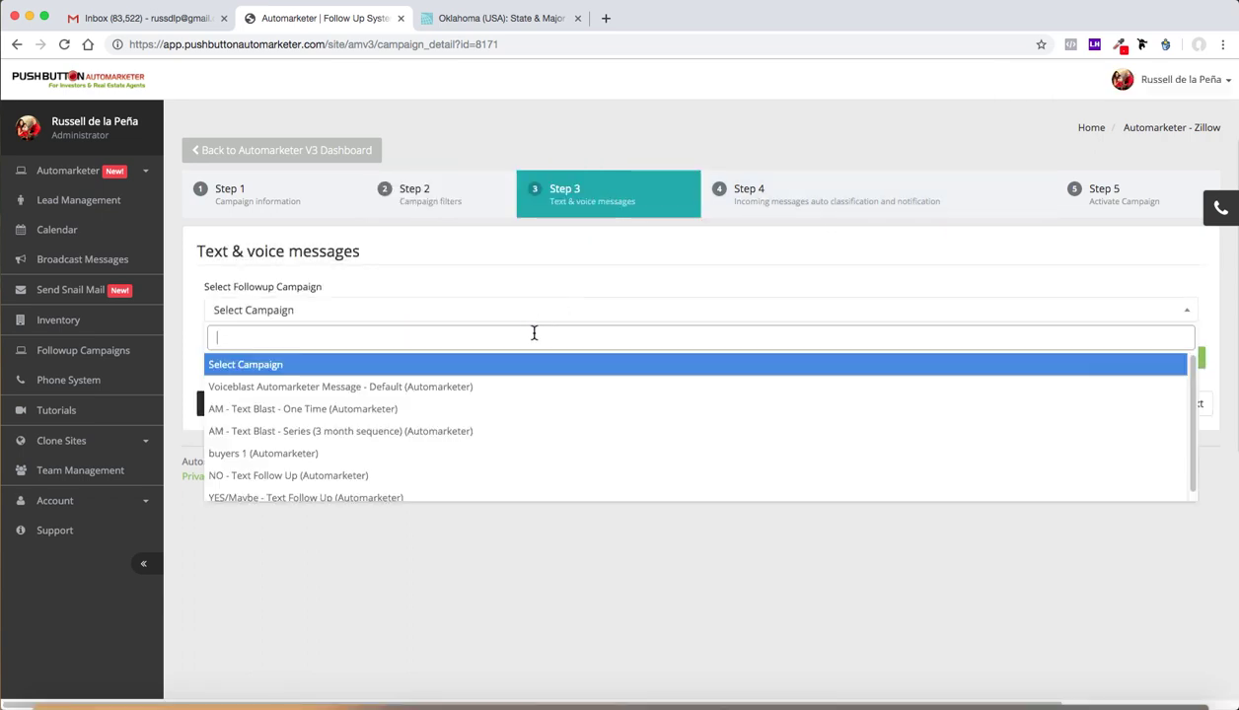
{"action": "left_click", "coordinate": [518, 409]}
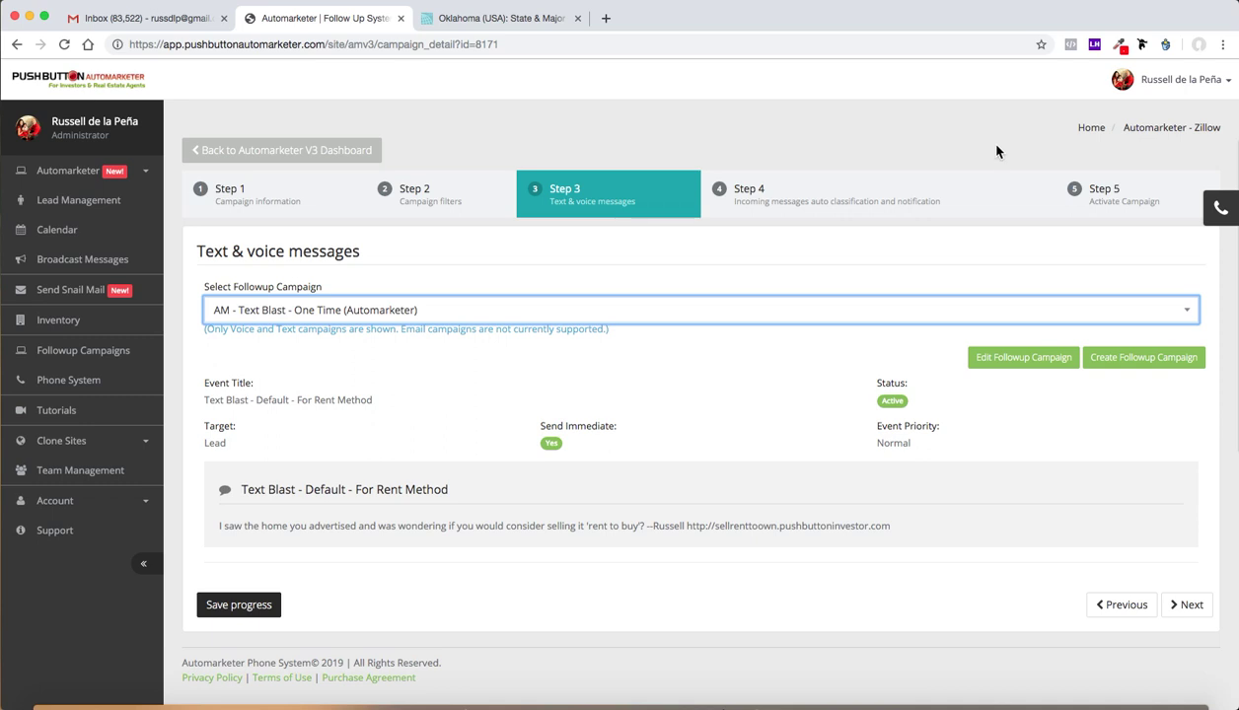
{"action": "left_click", "coordinate": [1085, 193]}
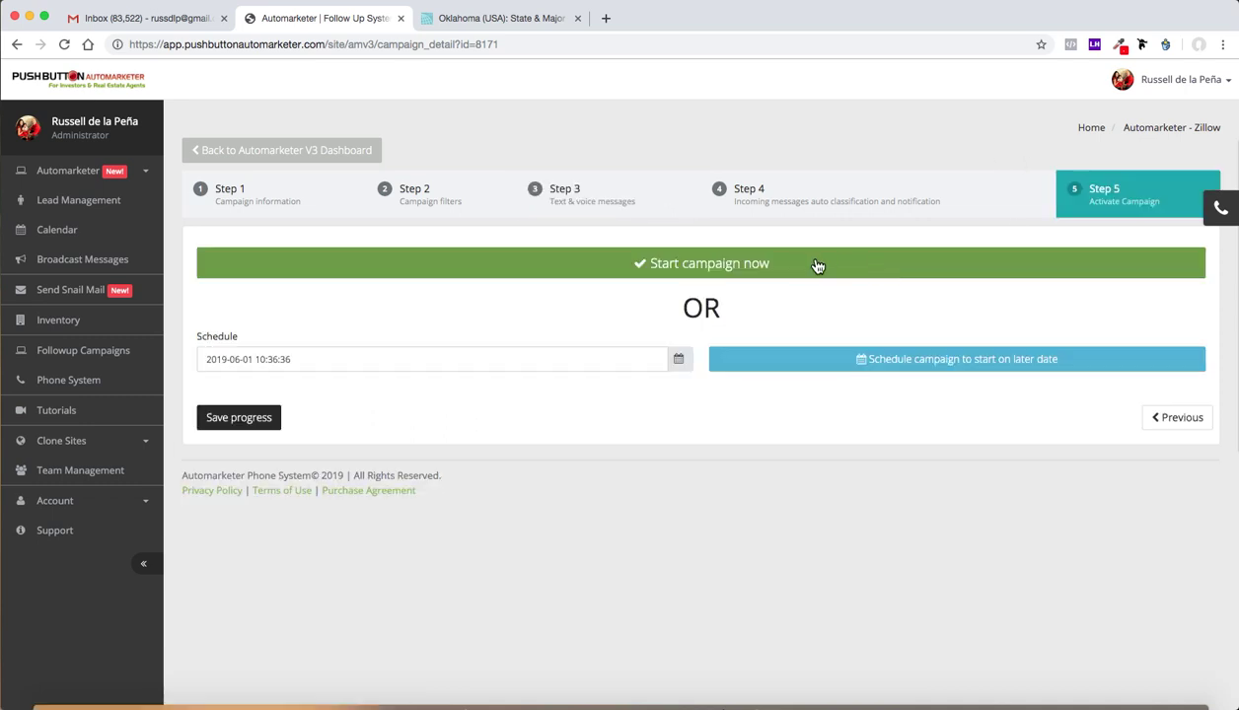
{"action": "left_click", "coordinate": [805, 267]}
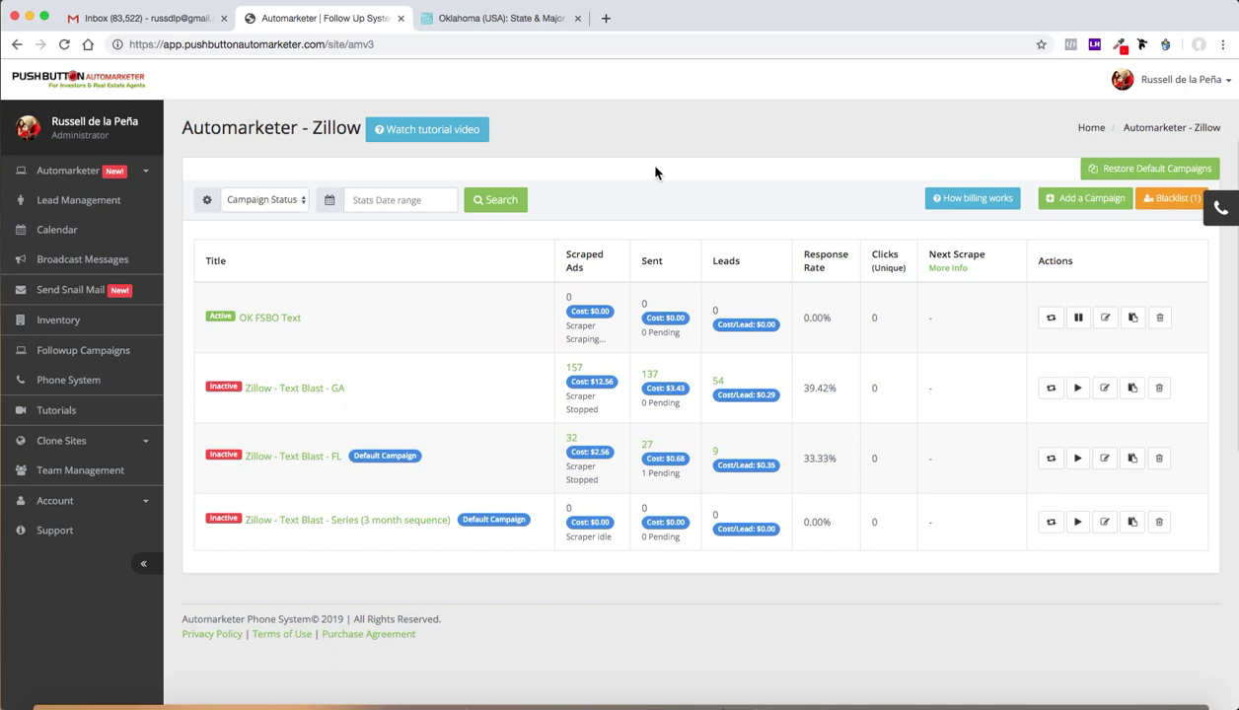
- Examine the leads of the Zillow - Text Blast - GA campaign and read the newest lead's message
{"action": "double_click", "coordinate": [819, 388]}
{"action": "left_click", "coordinate": [721, 383]}
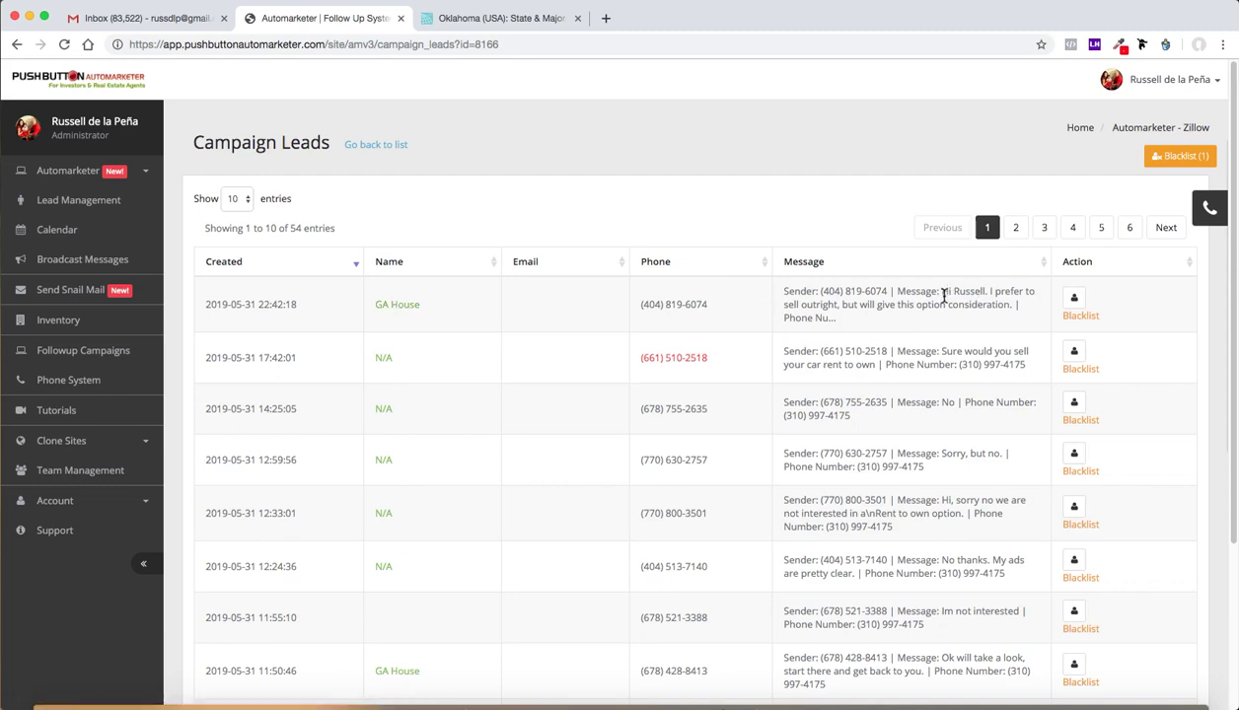
{"action": "left_click_drag", "start_coordinate": [942, 292], "coordinate": [943, 318]}
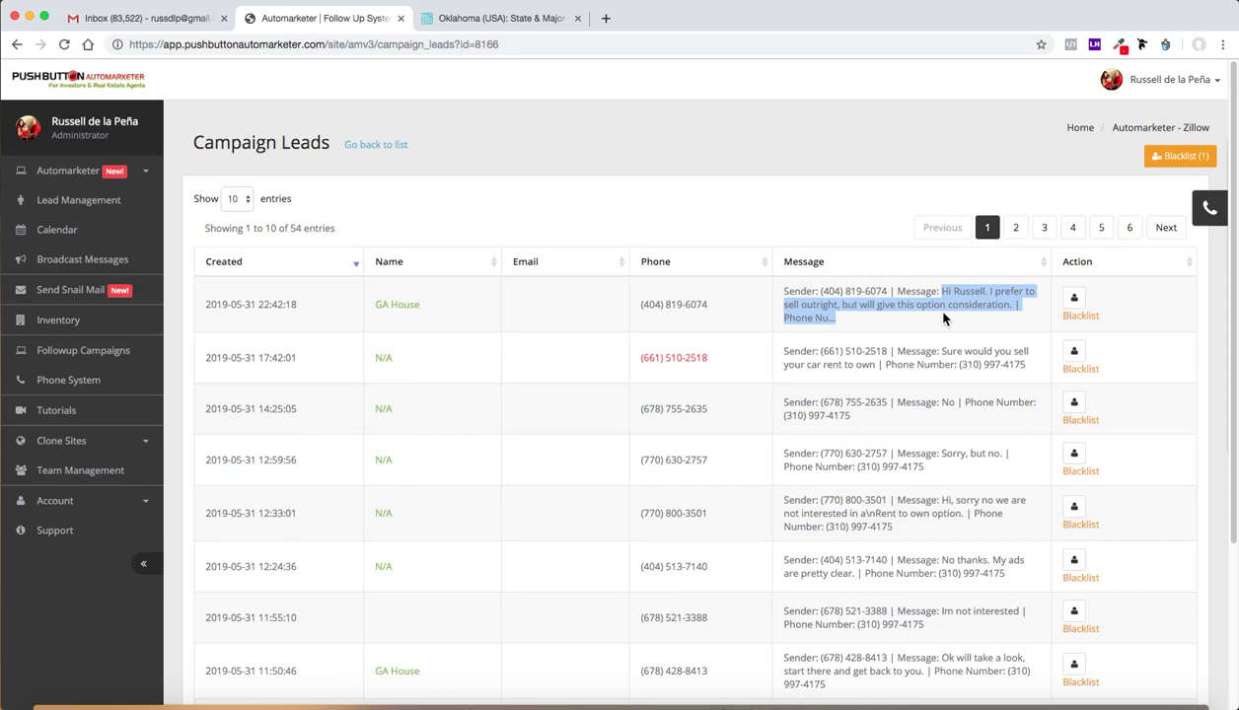
- Open the GA House lead's details and read its full received SMS from the timeline
{"action": "left_click", "coordinate": [391, 308]}
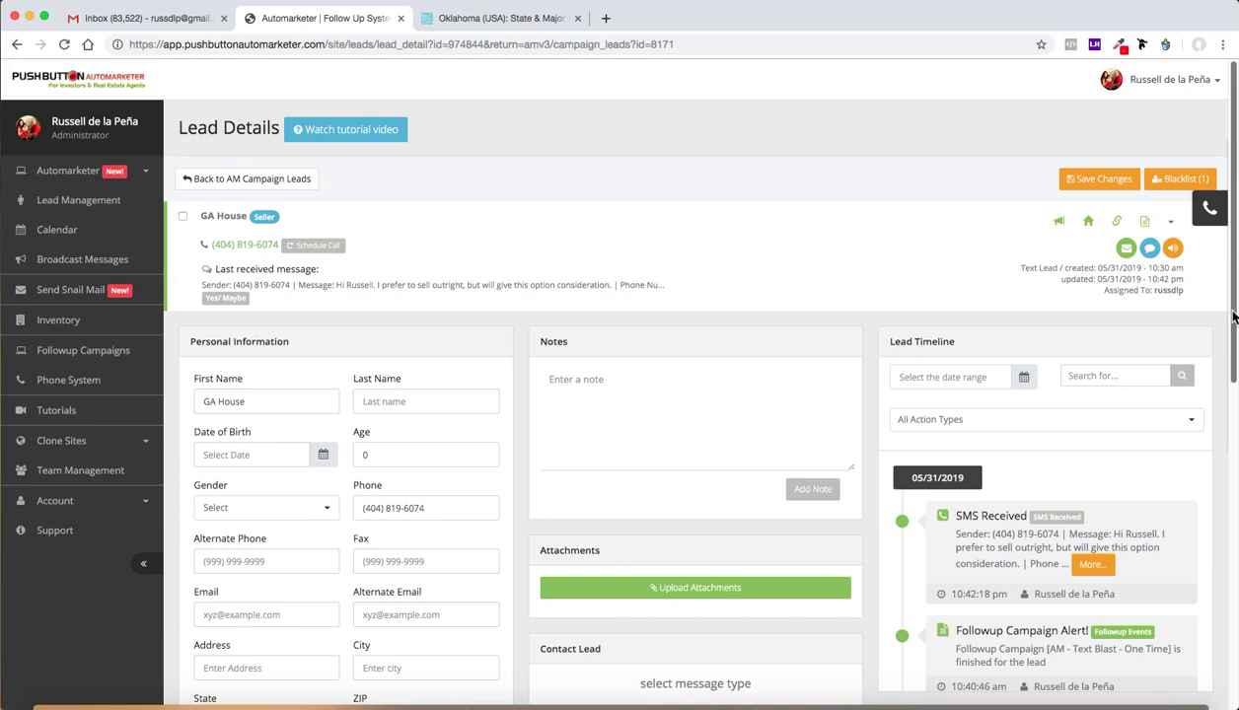
{"action": "left_click_drag", "start_coordinate": [1233, 316], "coordinate": [1233, 391]}
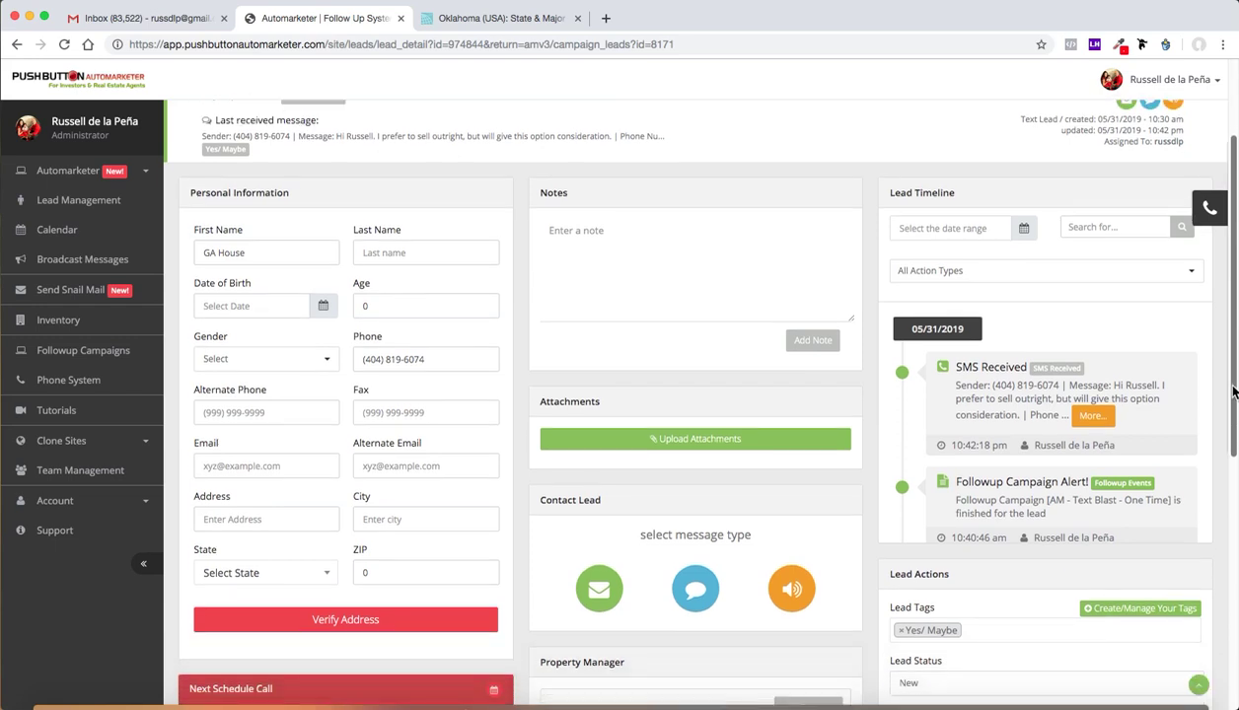
{"action": "left_click_drag", "start_coordinate": [1234, 392], "coordinate": [1233, 398]}
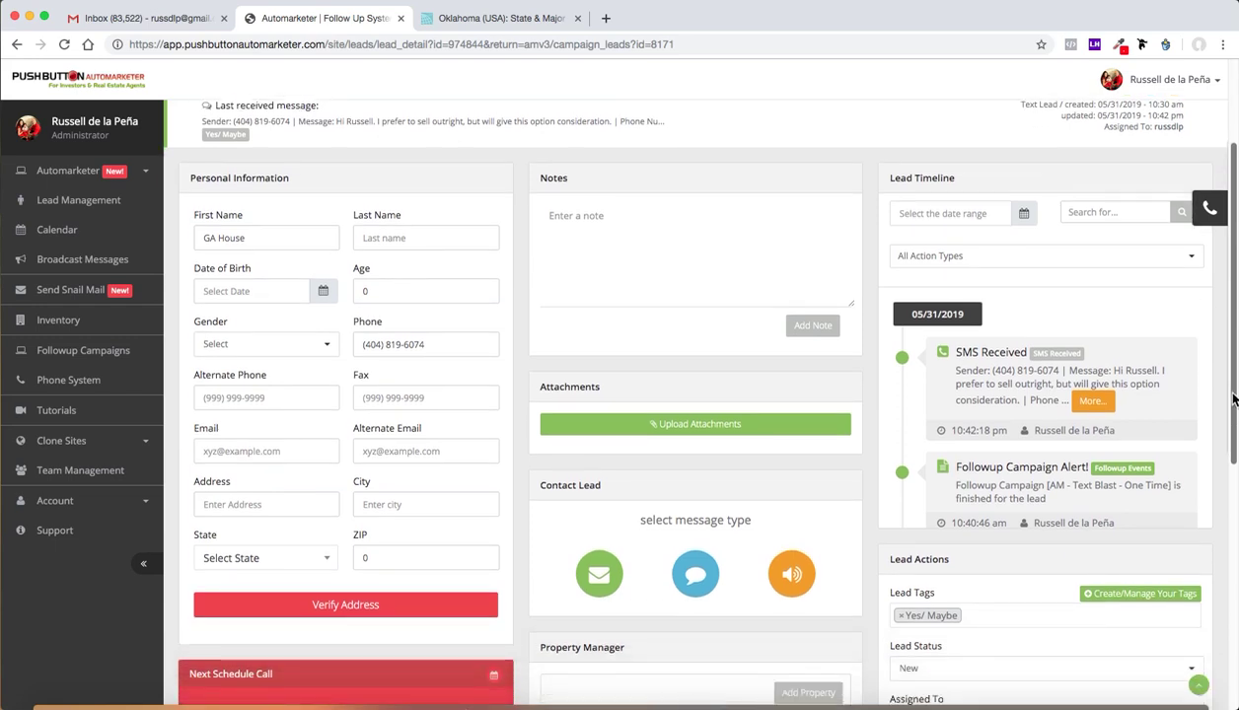
{"action": "left_click", "coordinate": [1091, 408]}
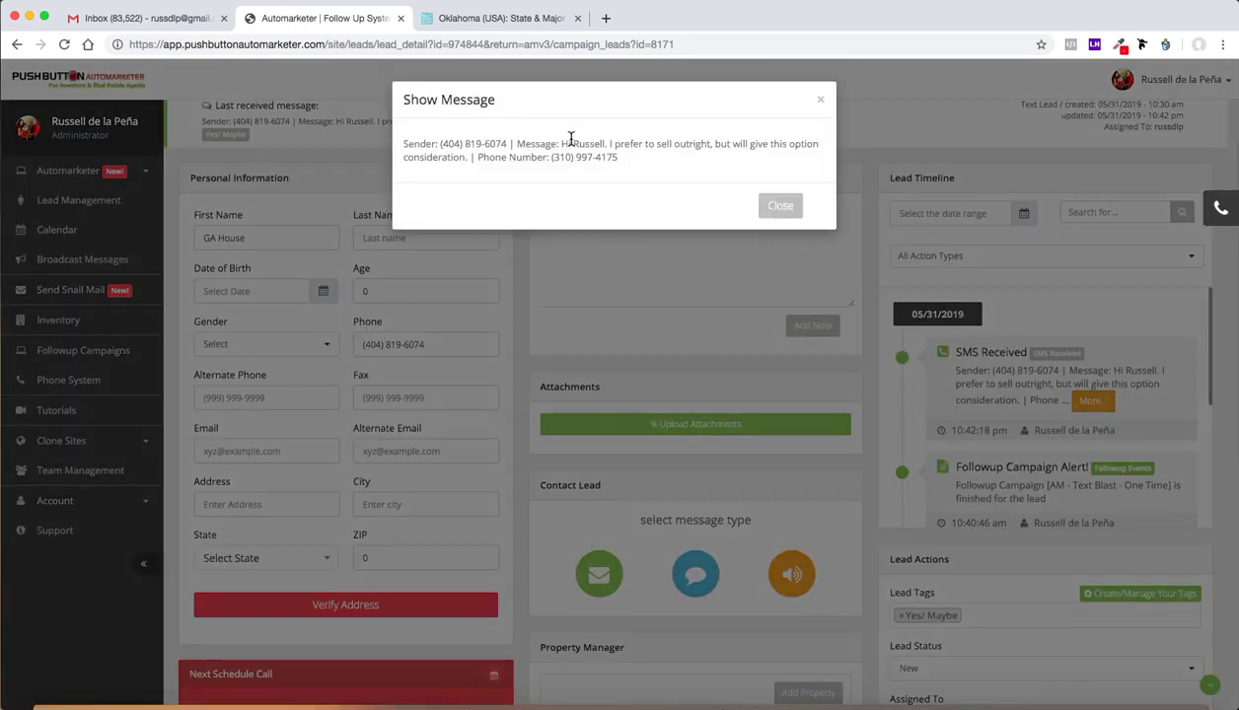
{"action": "left_click", "coordinate": [780, 209]}
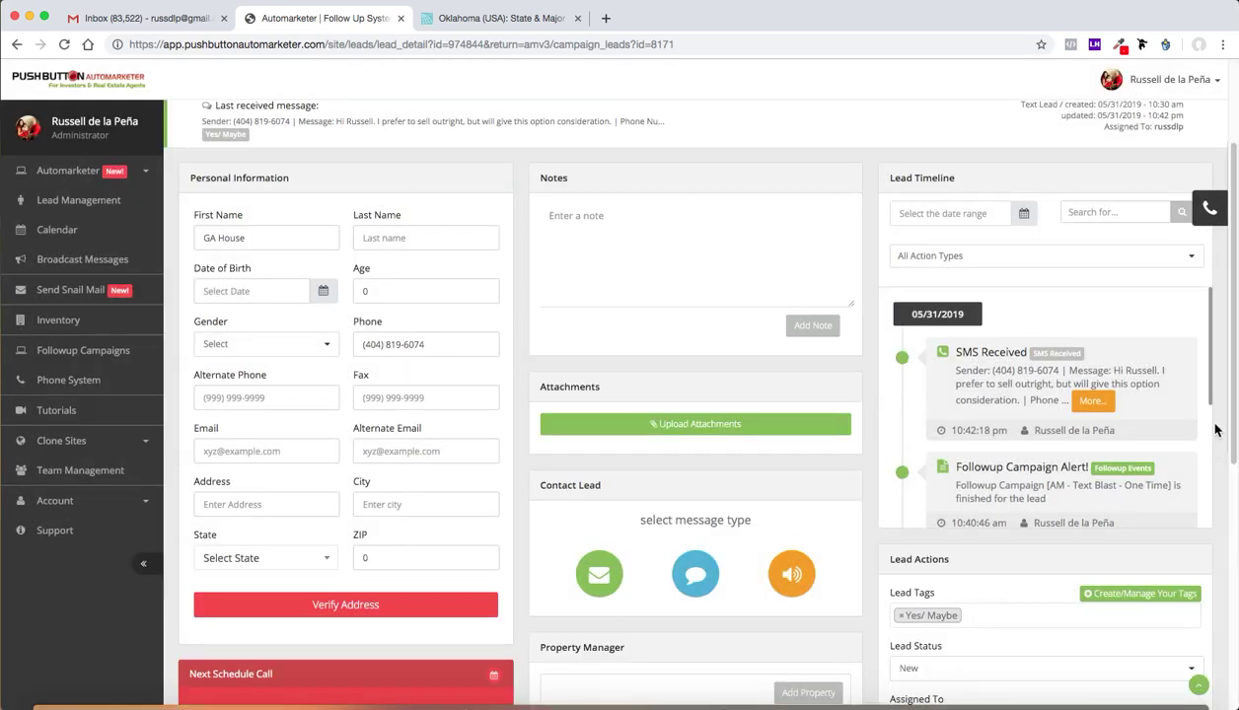
- Send the GA House lead the text "Perfect. Are you free to talk on Monday (either morning or afternoon)?"
{"action": "left_click", "coordinate": [693, 574]}
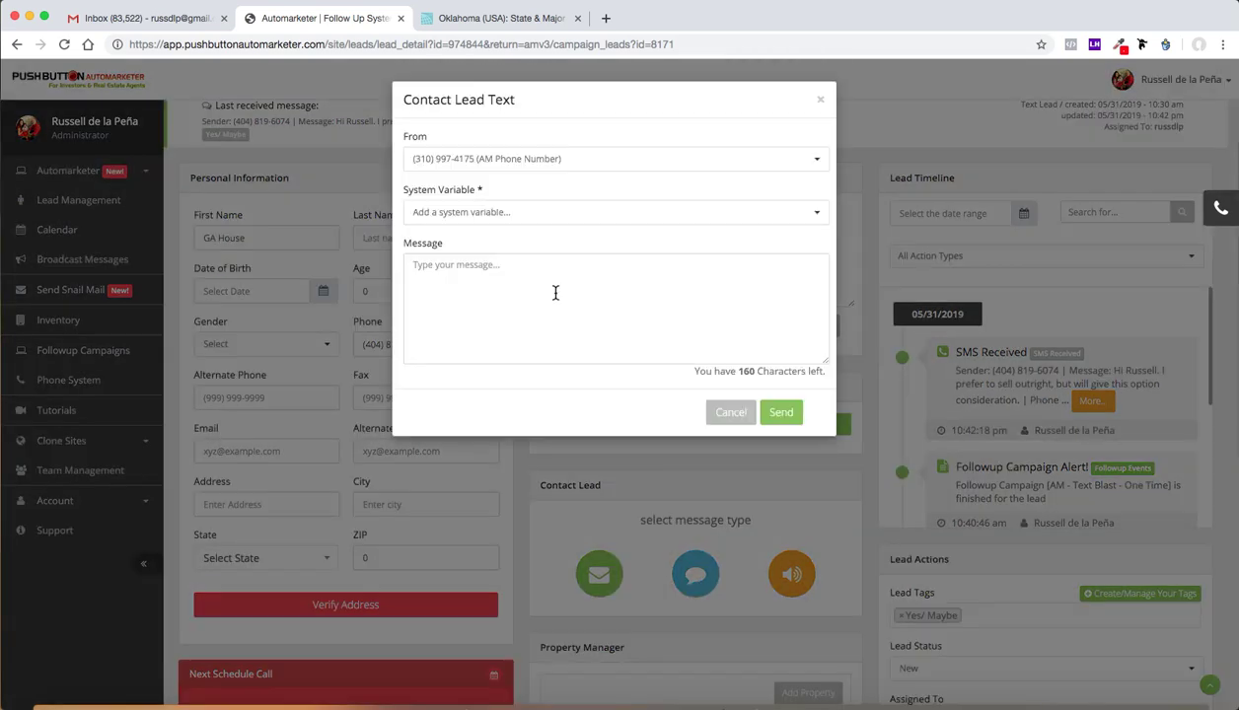
{"action": "left_click", "coordinate": [555, 293]}
{"action": "type", "text": "Pe"}
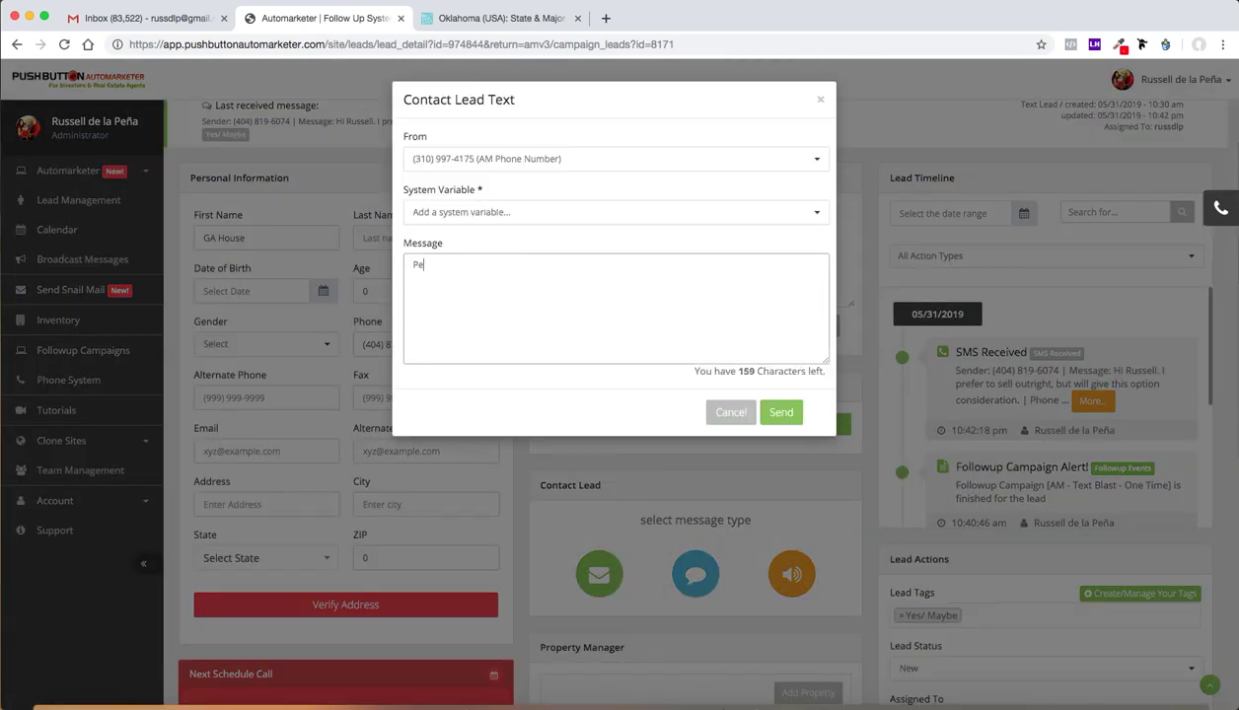
{"action": "type", "text": "rfect. Are you free to talk on Monday"}
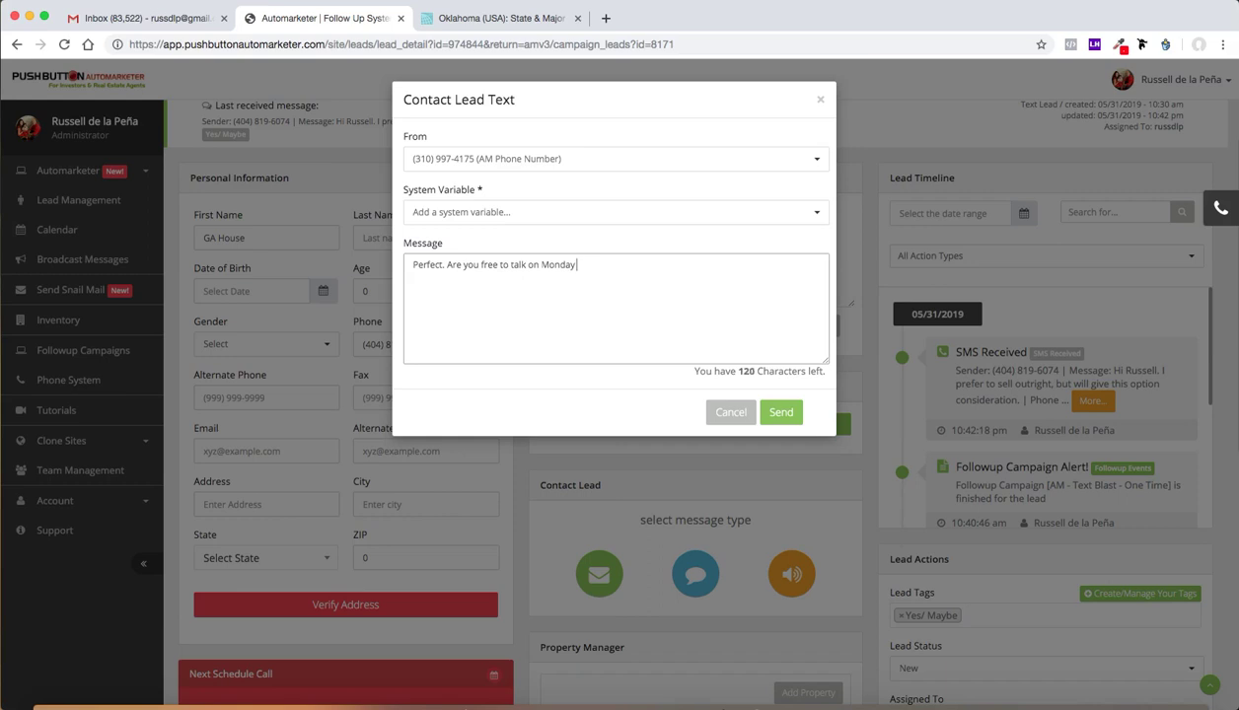
{"action": "type", "text": " (either morning or afternoon0"}
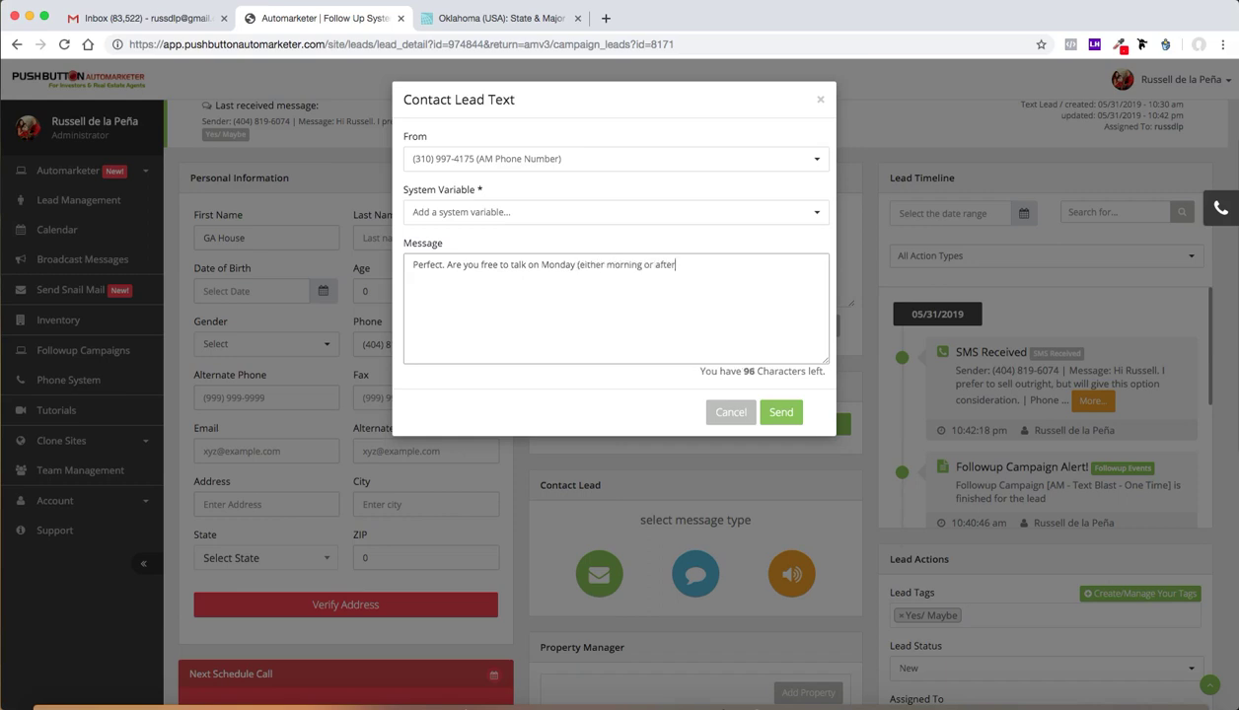
{"action": "type", "text": "?"}
{"action": "left_click", "coordinate": [777, 416]}
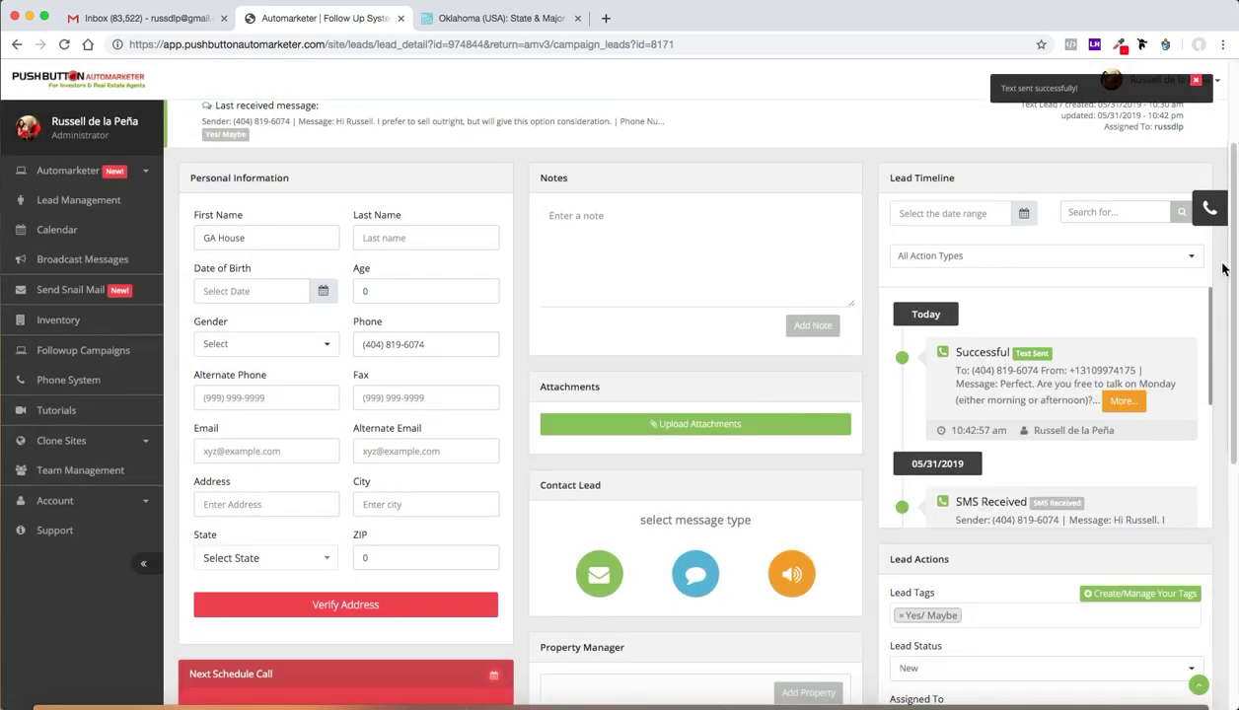
- View the Zillow listing linked to the GA House lead, close it, and return to the campaign leads
{"action": "left_click_drag", "start_coordinate": [1231, 278], "coordinate": [1233, 207]}
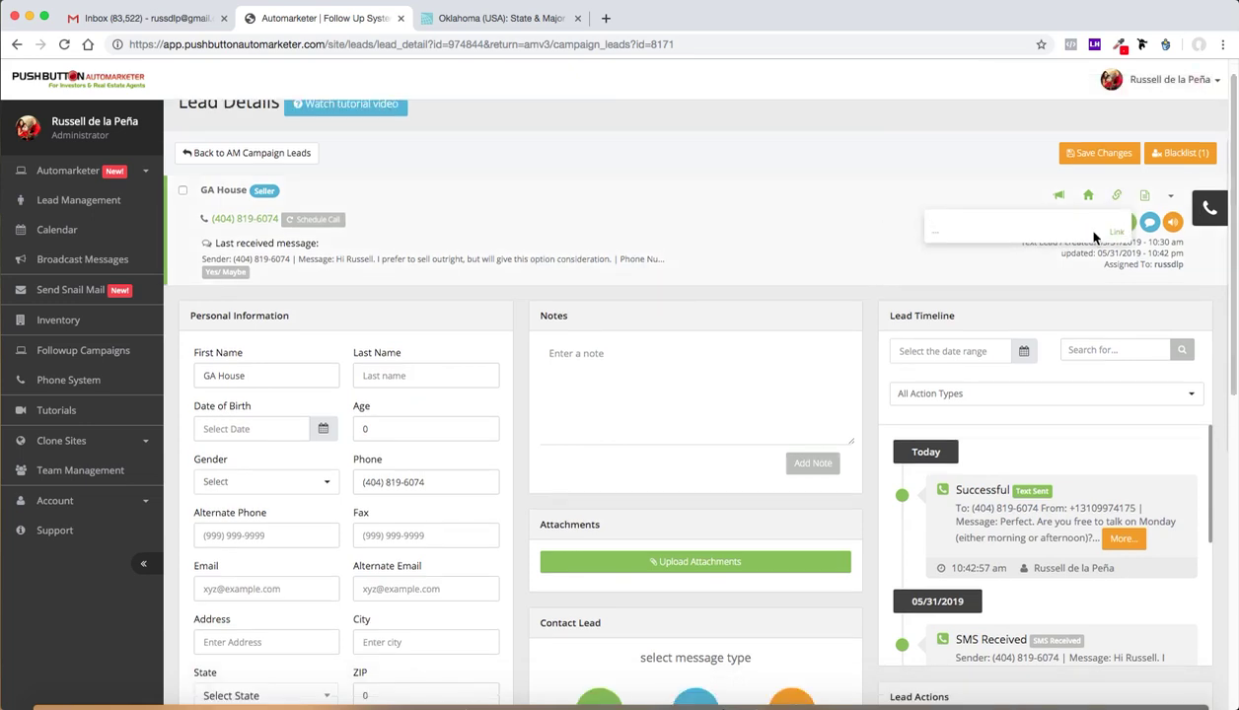
{"action": "left_click", "coordinate": [1096, 235]}
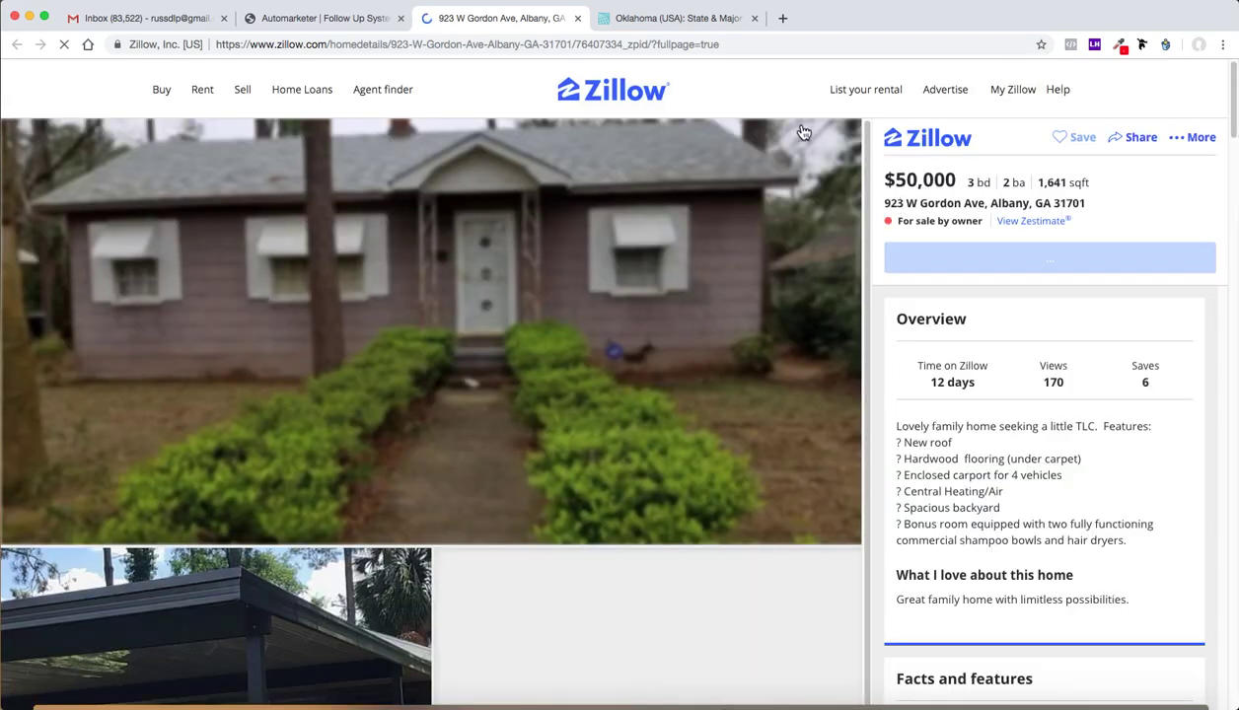
{"action": "left_click", "coordinate": [579, 20]}
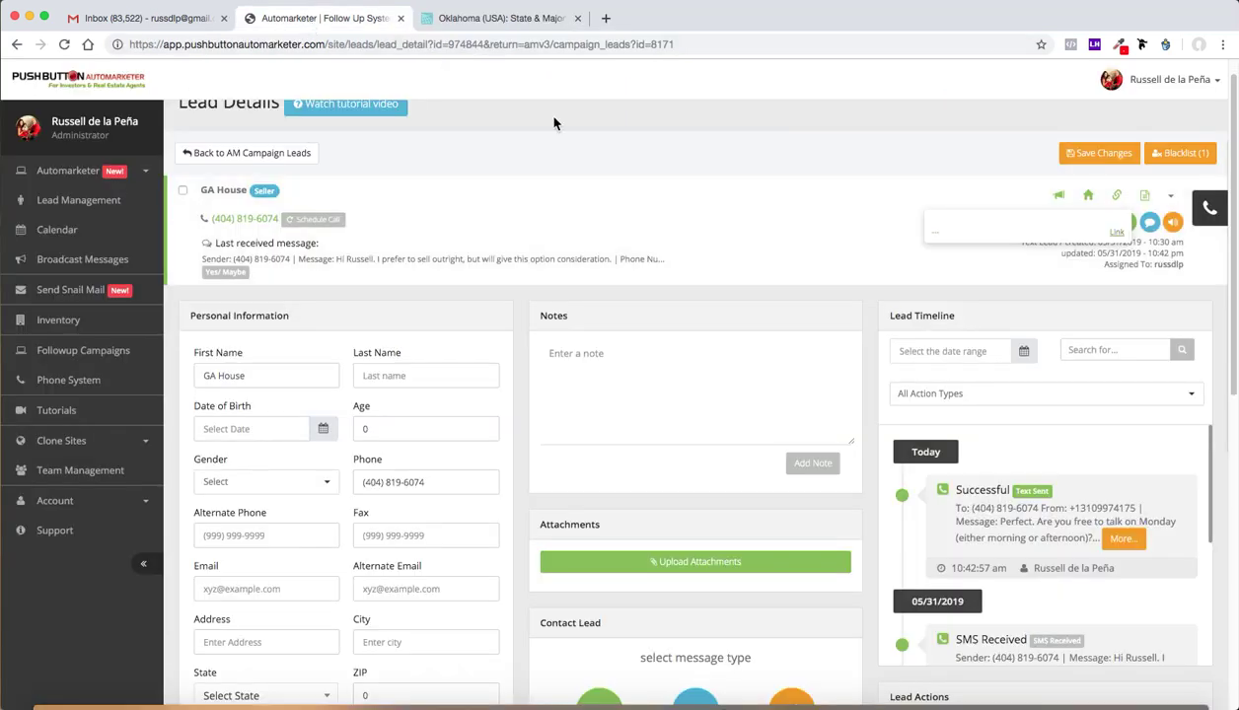
{"action": "left_click", "coordinate": [285, 161]}
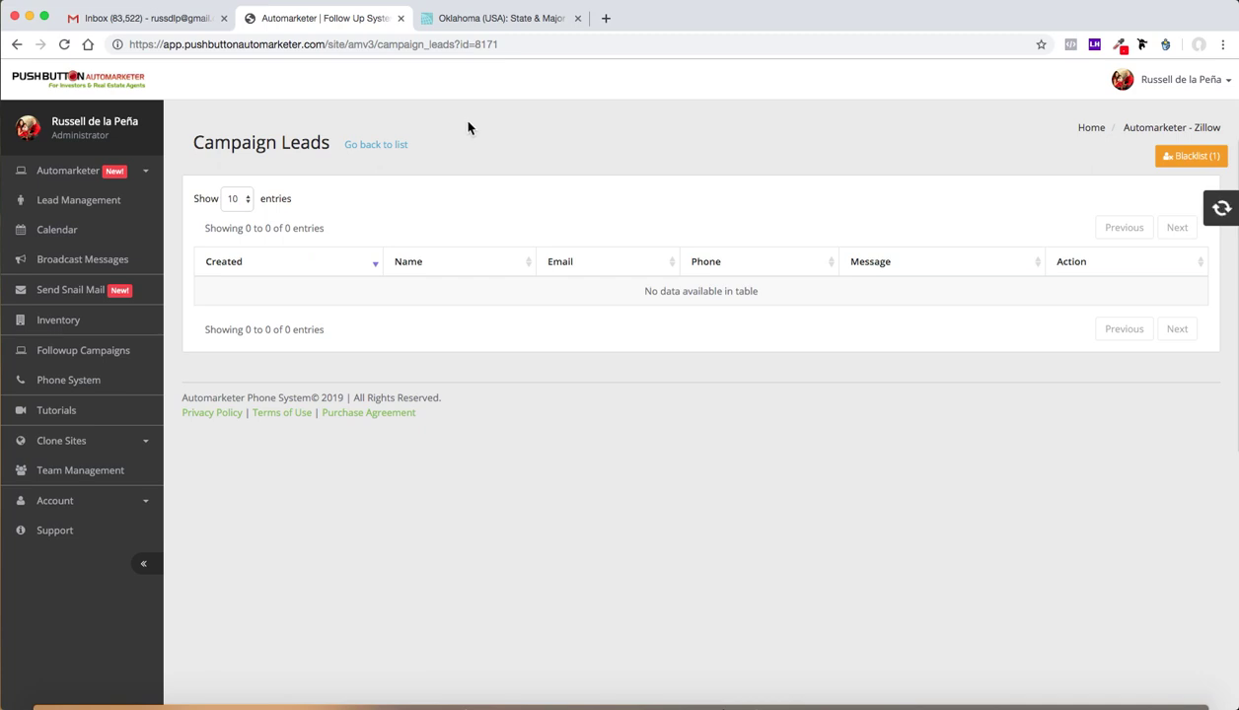
- Reset the search filters in Lead Management and review the leads' last received messages
{"action": "left_click", "coordinate": [117, 208]}
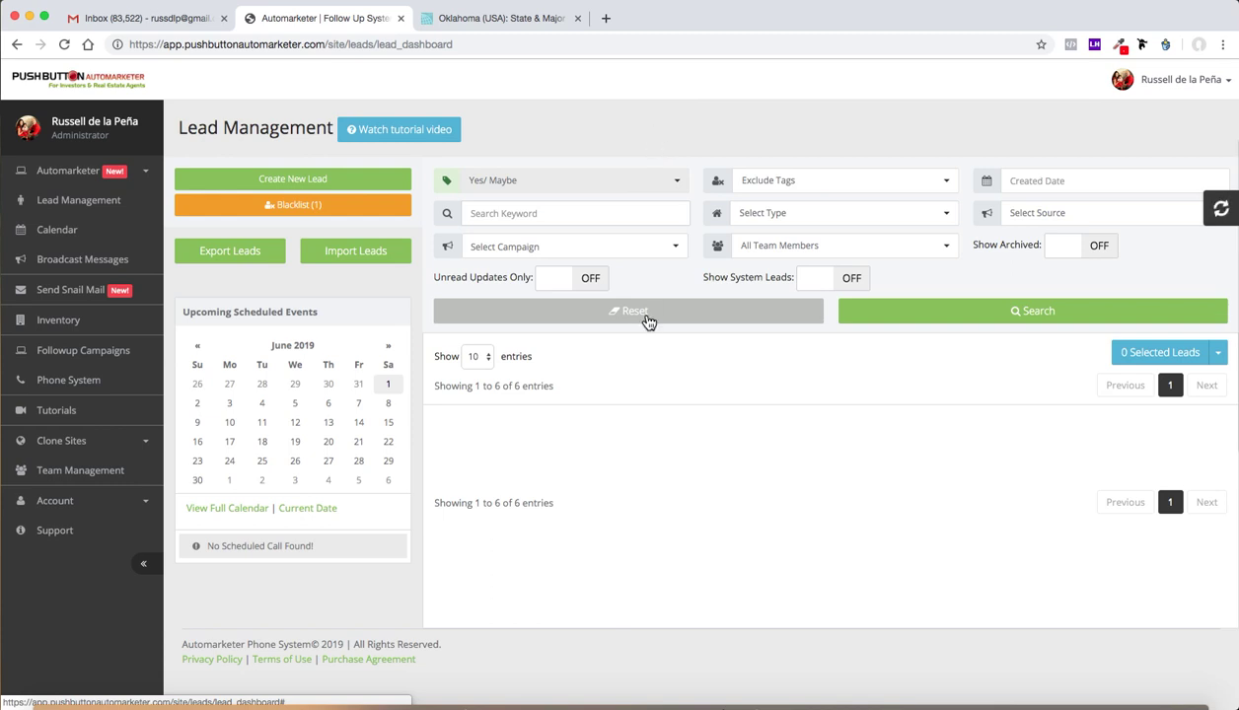
{"action": "left_click", "coordinate": [645, 321]}
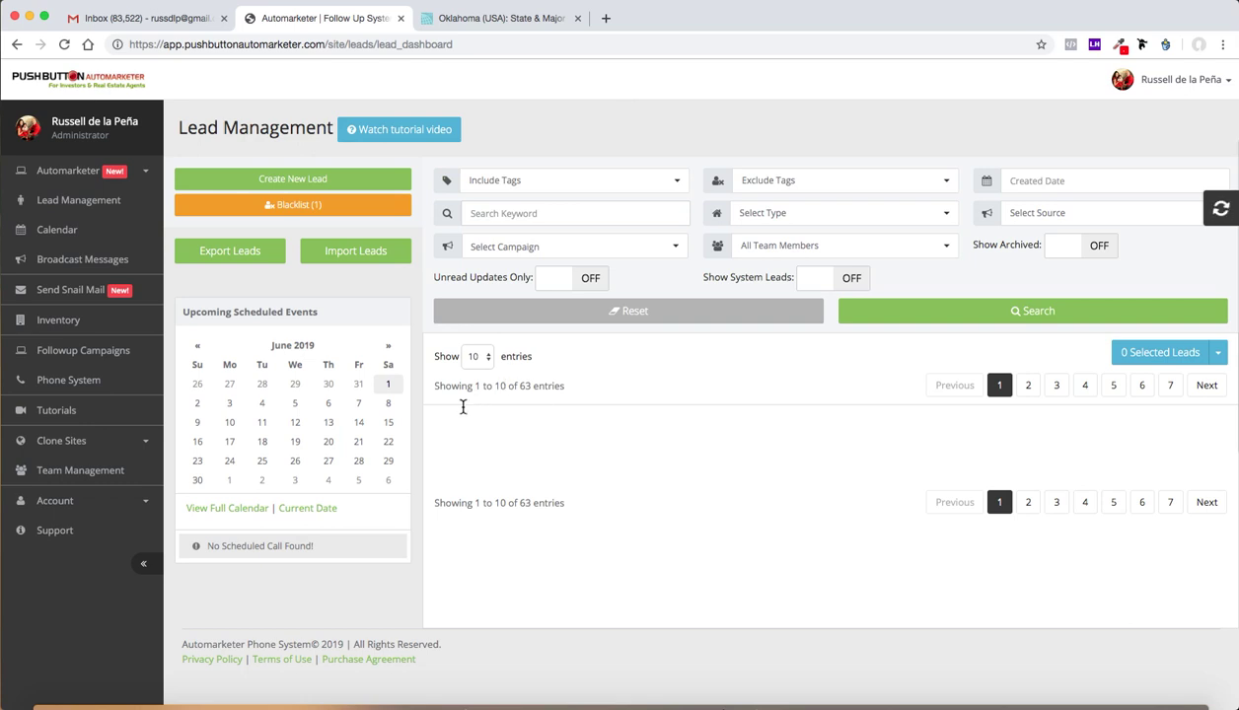
{"action": "triple_click", "coordinate": [463, 406]}
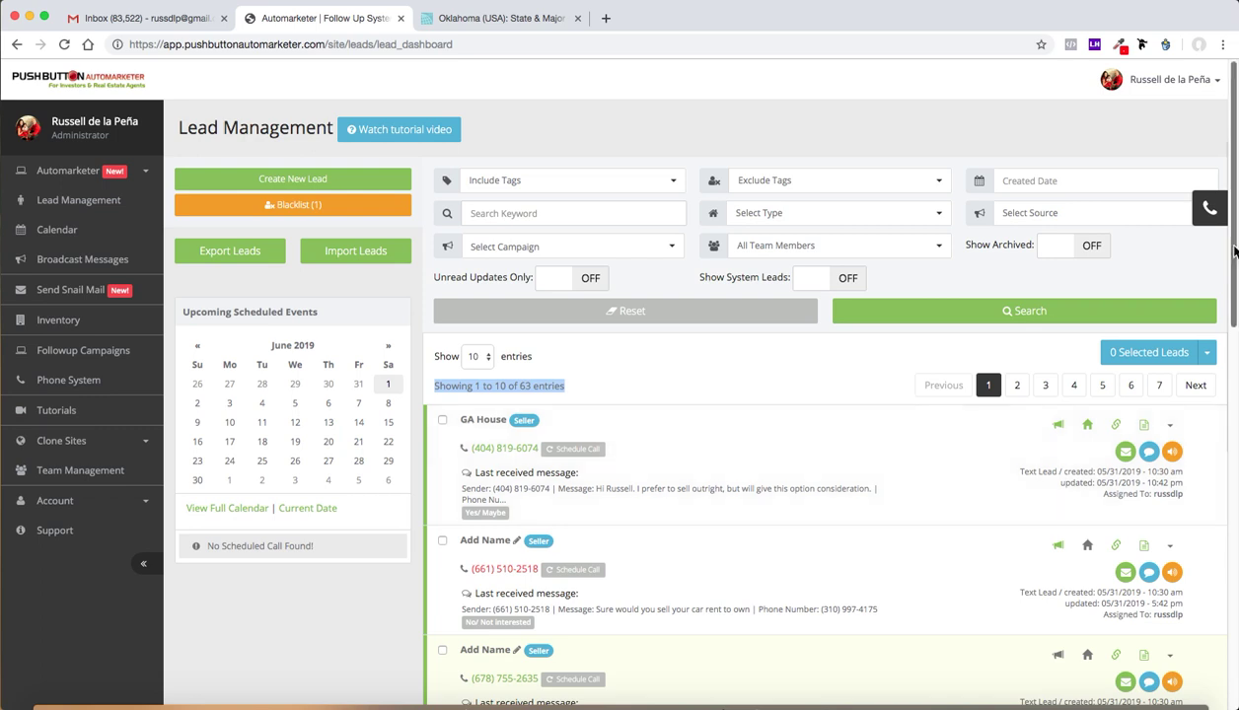
{"action": "left_click_drag", "start_coordinate": [1233, 252], "coordinate": [1233, 256]}
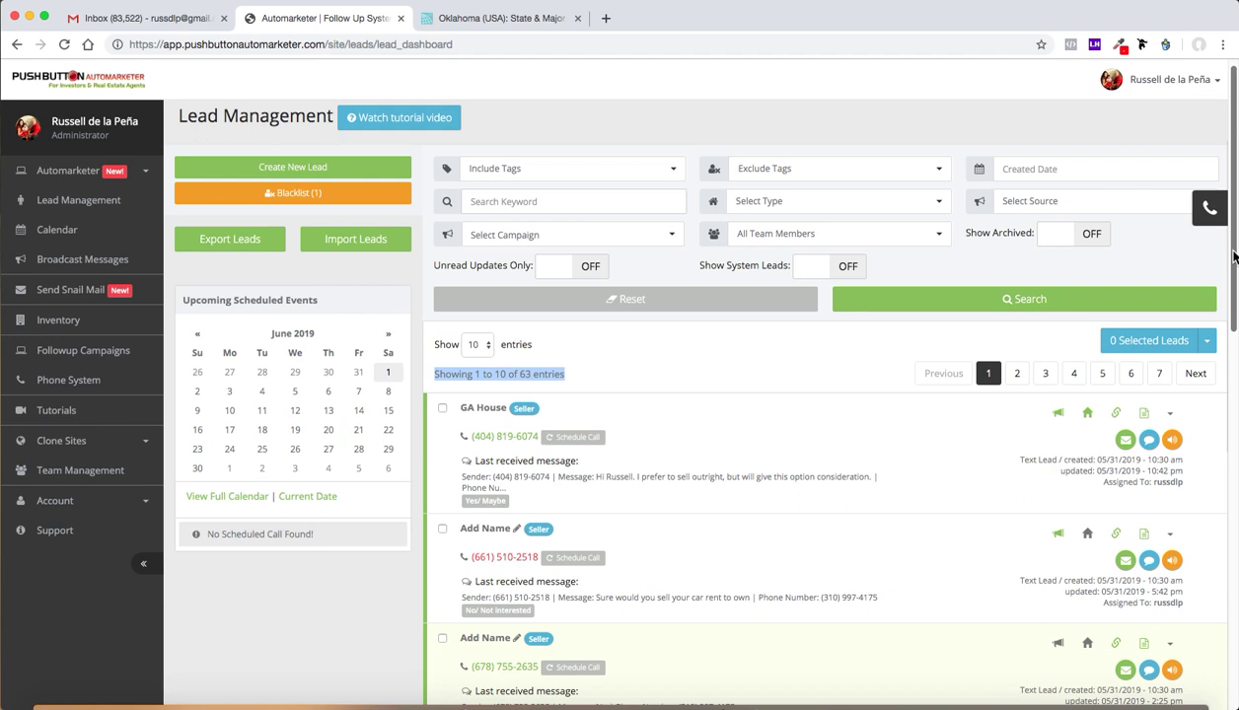
{"action": "scroll", "coordinate": [1233, 256], "scroll_direction": "down", "scroll_amount": 3}
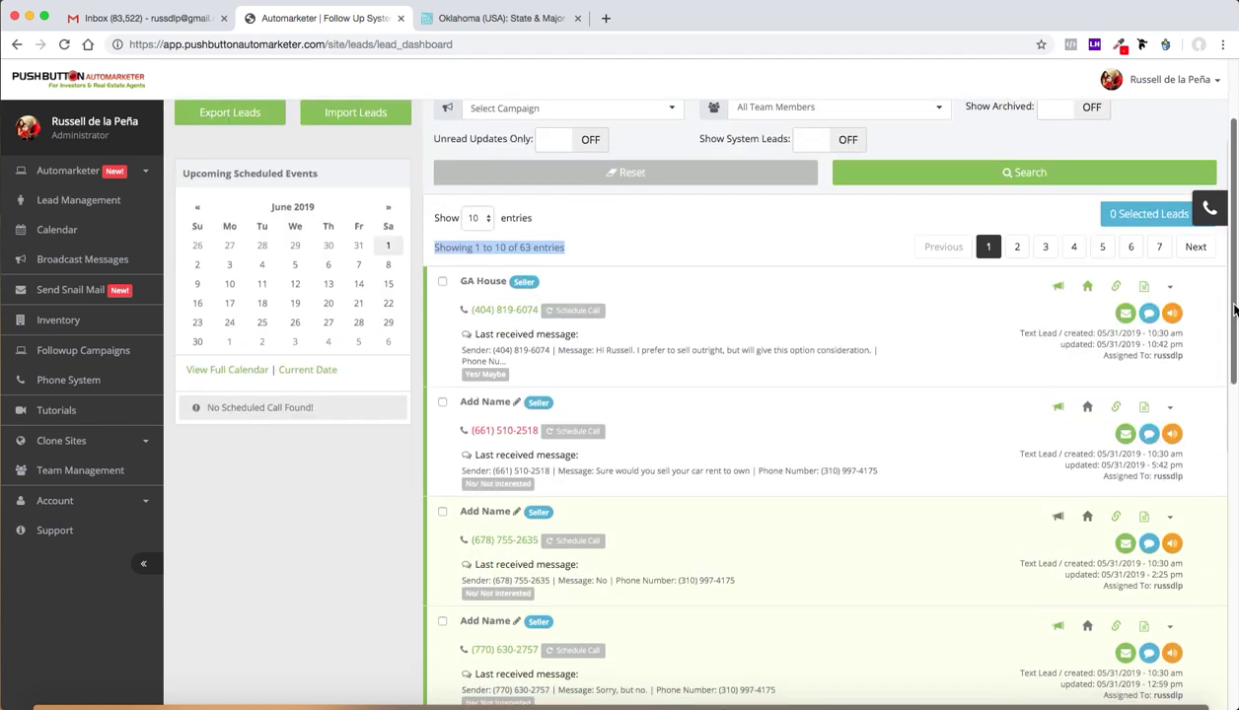
{"action": "triple_click", "coordinate": [803, 349]}
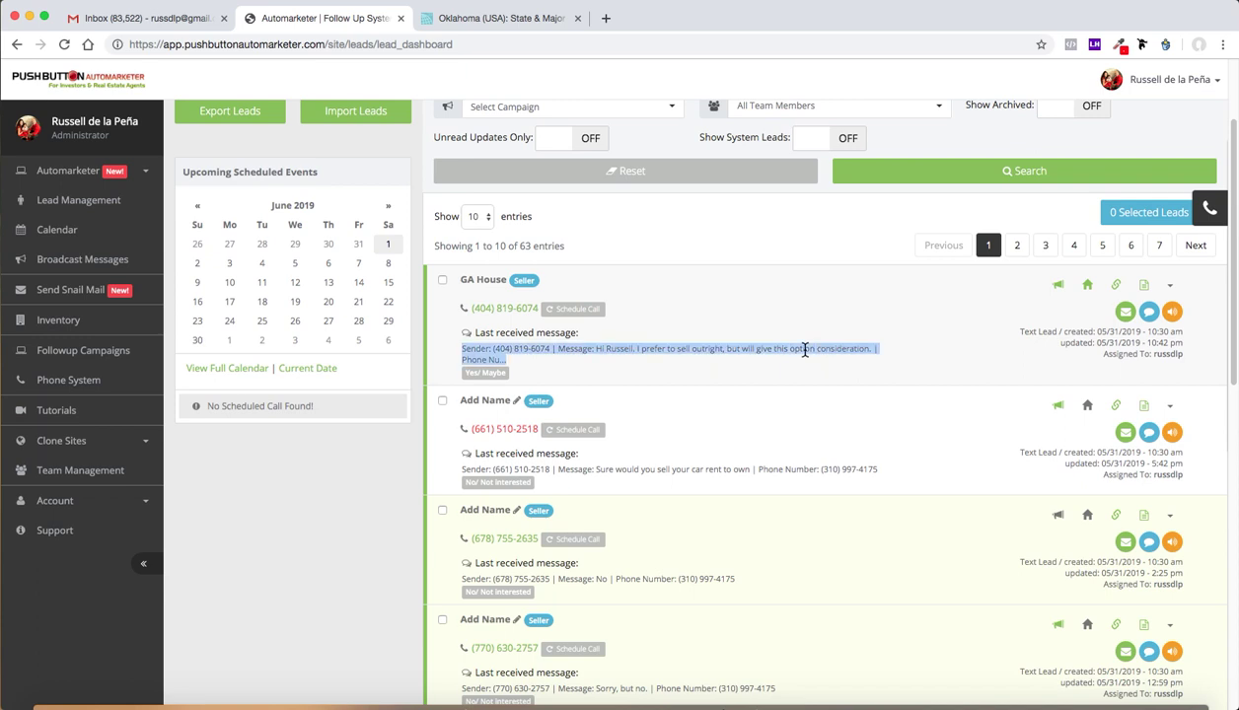
- Read the last received messages of the unfiltered leads, from the car rent-to-own reply down to the "Yes that's fine" reply
{"action": "triple_click", "coordinate": [721, 469]}
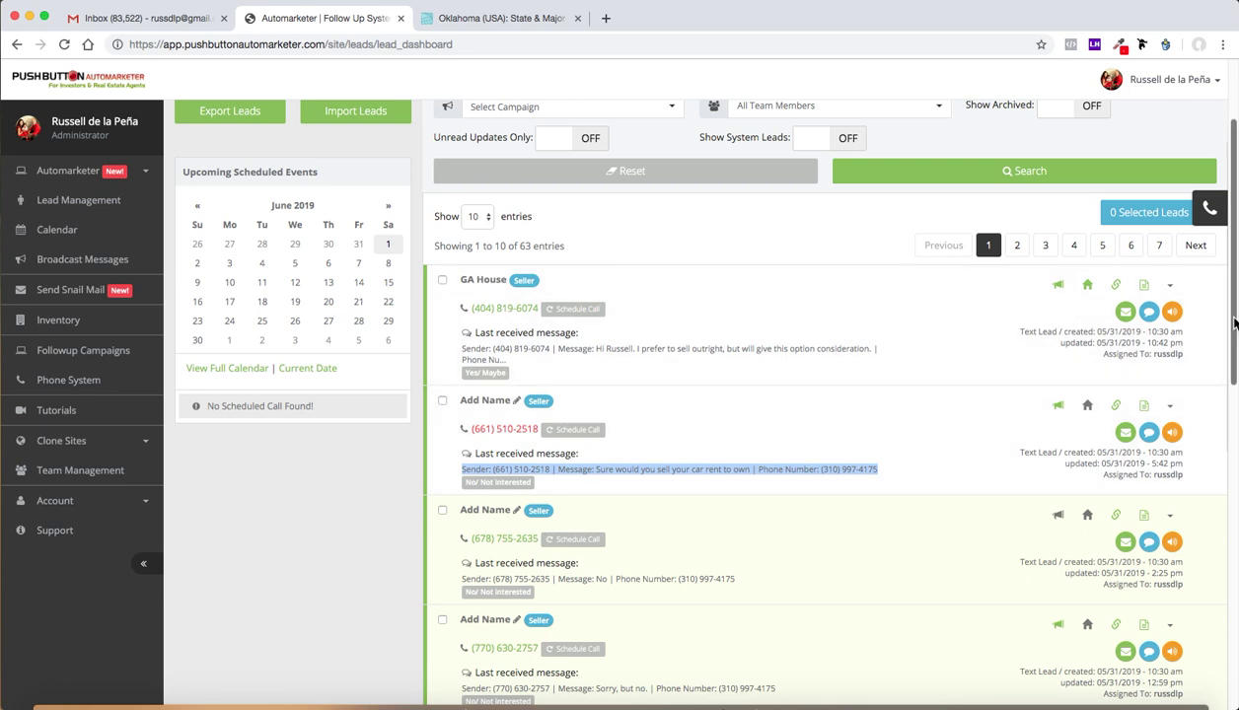
{"action": "left_click_drag", "start_coordinate": [1233, 323], "coordinate": [1231, 440]}
{"action": "double_click", "coordinate": [600, 303]}
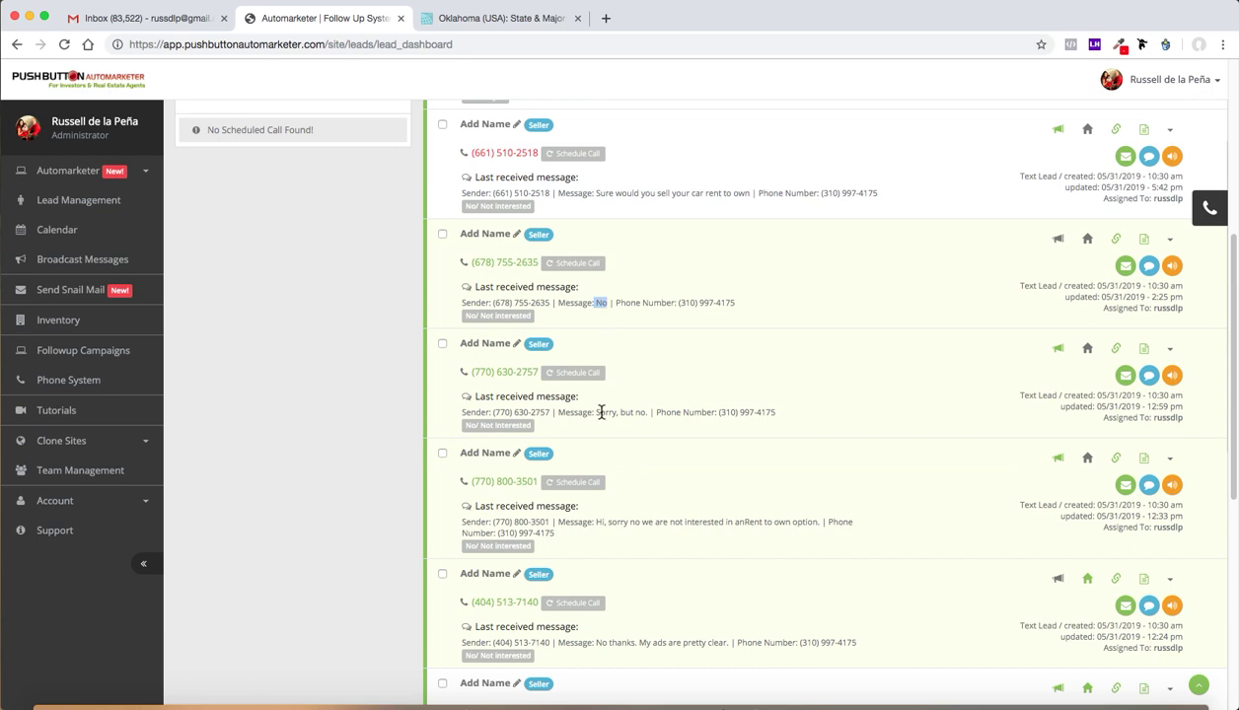
{"action": "left_click_drag", "start_coordinate": [595, 413], "coordinate": [647, 413]}
{"action": "left_click_drag", "start_coordinate": [599, 521], "coordinate": [715, 522]}
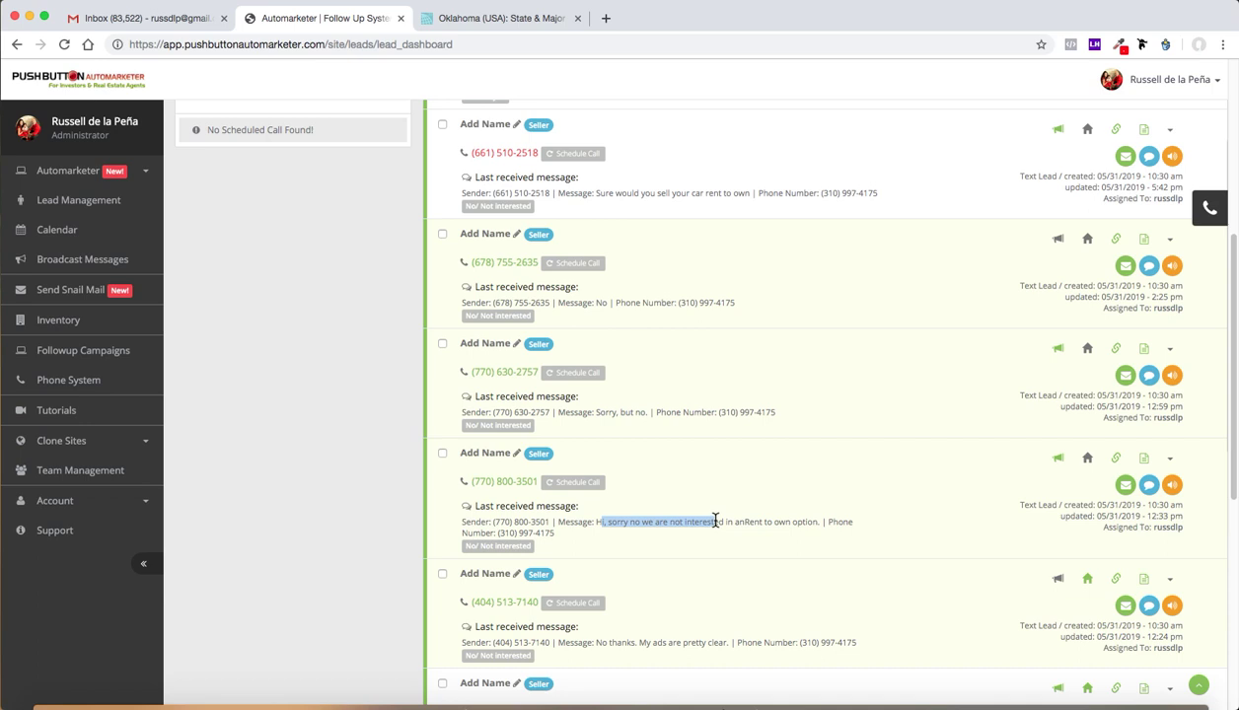
{"action": "left_click_drag", "start_coordinate": [600, 642], "coordinate": [687, 643]}
{"action": "left_click_drag", "start_coordinate": [1233, 355], "coordinate": [864, 493]}
{"action": "left_click_drag", "start_coordinate": [596, 430], "coordinate": [658, 430]}
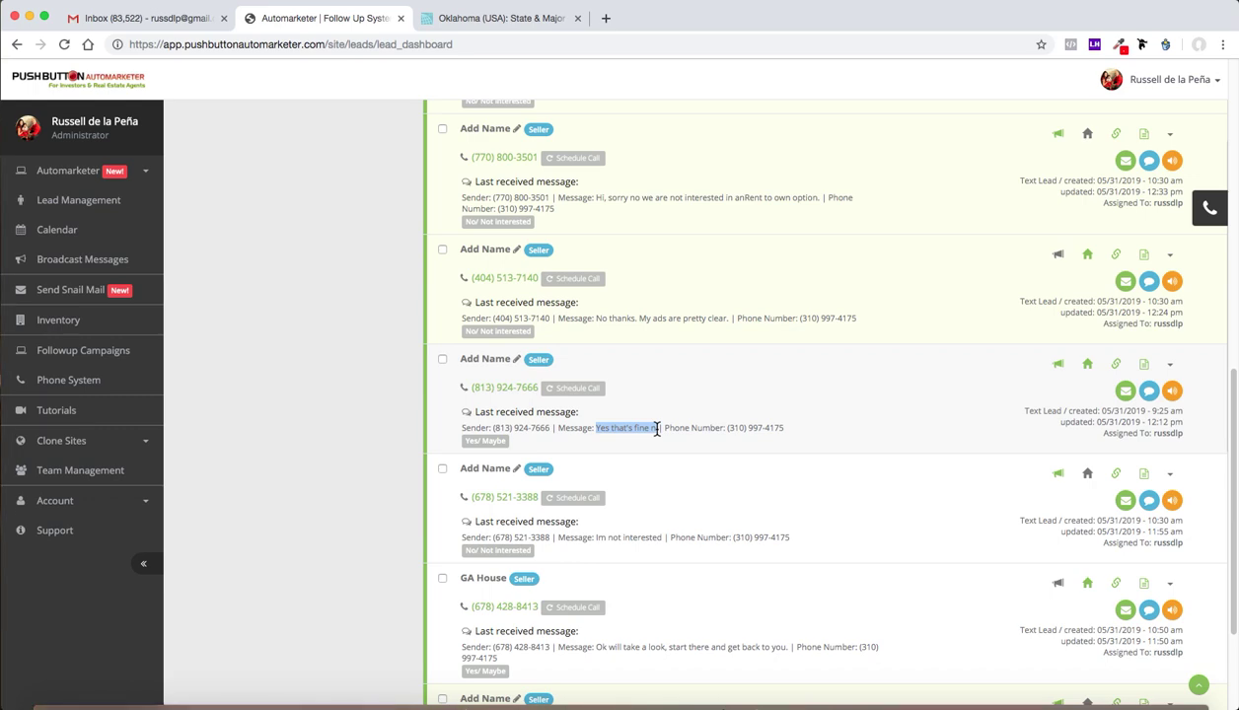
{"action": "scroll", "coordinate": [1220, 326], "scroll_direction": "up", "scroll_amount": 4}
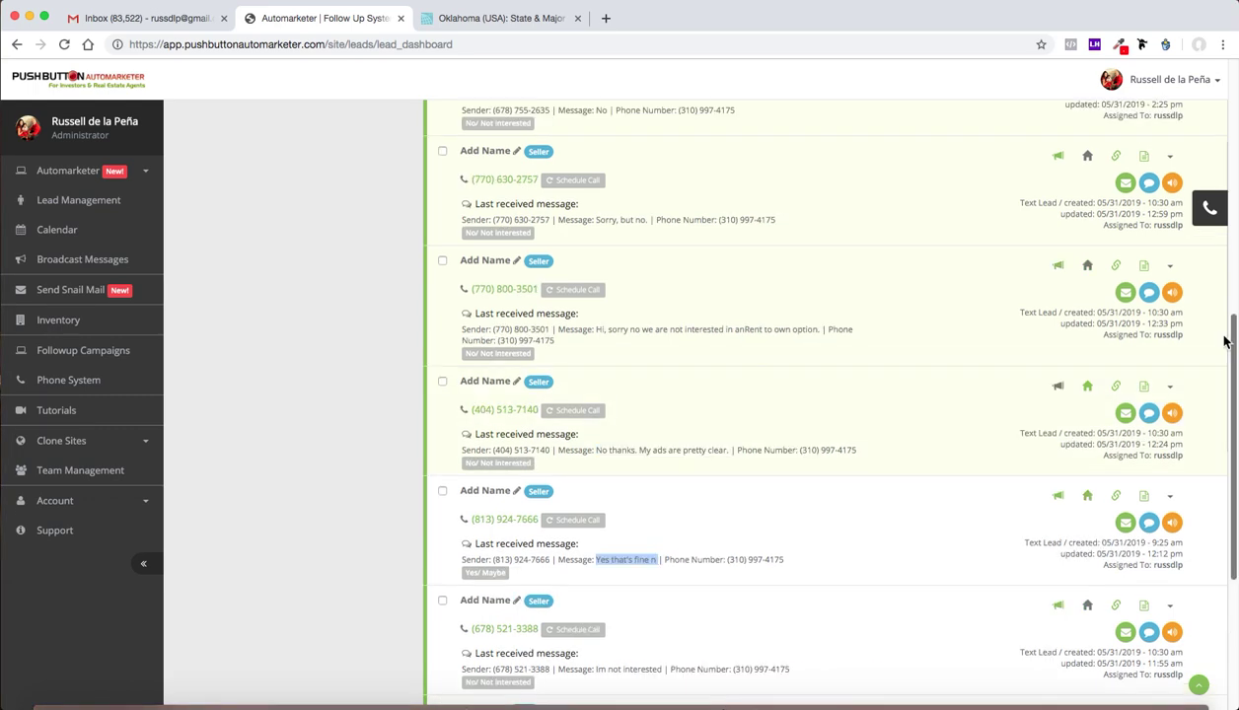
{"action": "scroll", "coordinate": [1220, 327], "scroll_direction": "up", "scroll_amount": 11}
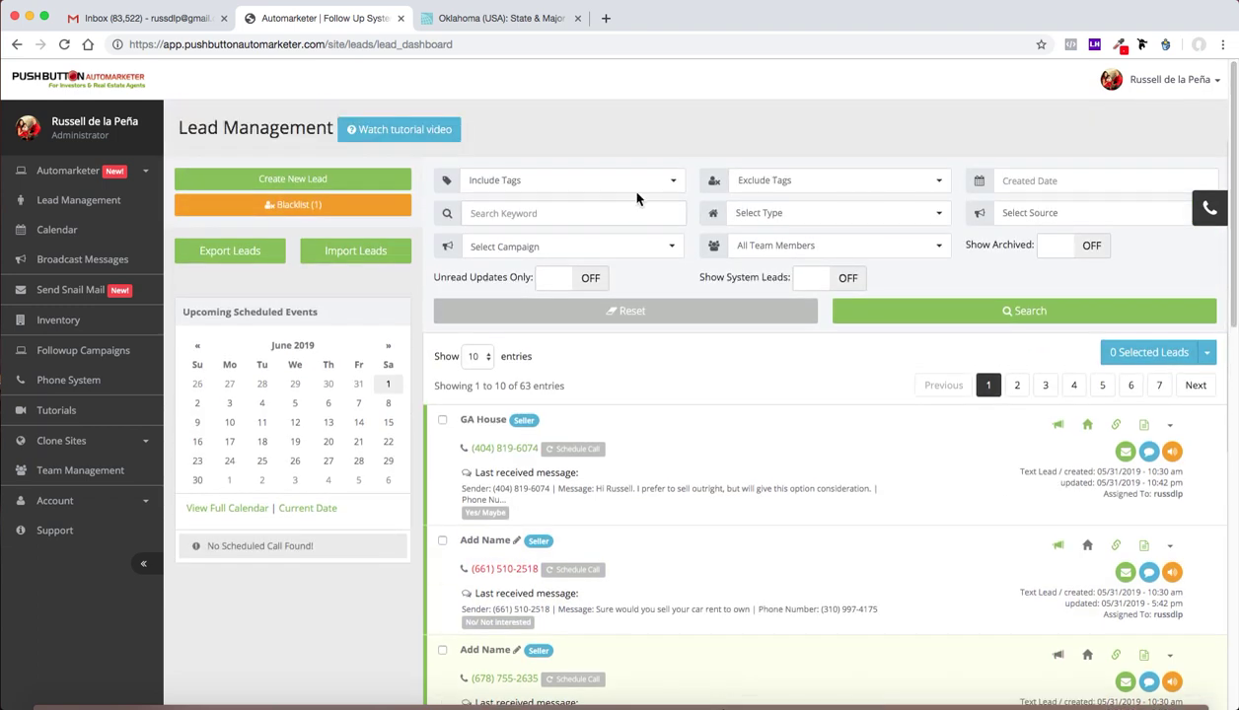
- Filter the leads to include only those tagged Yes/ Maybe and run the search
{"action": "left_click", "coordinate": [639, 187]}
{"action": "left_click", "coordinate": [577, 230]}
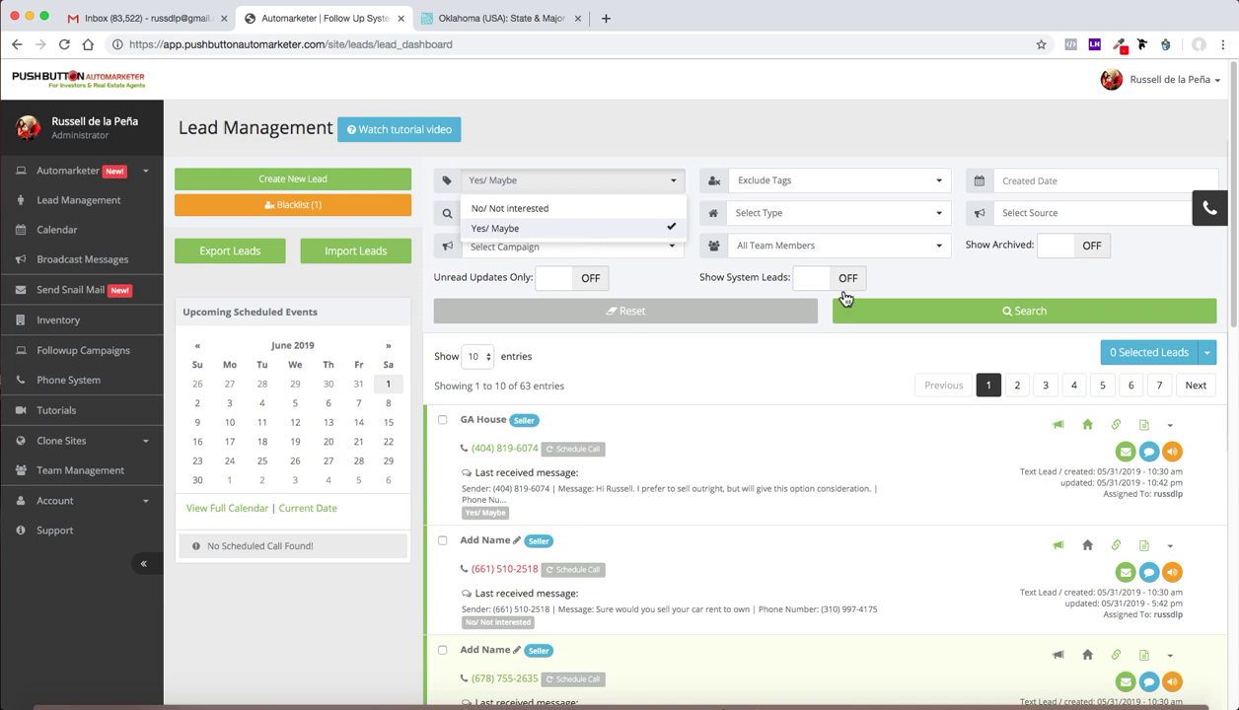
{"action": "left_click", "coordinate": [906, 318]}
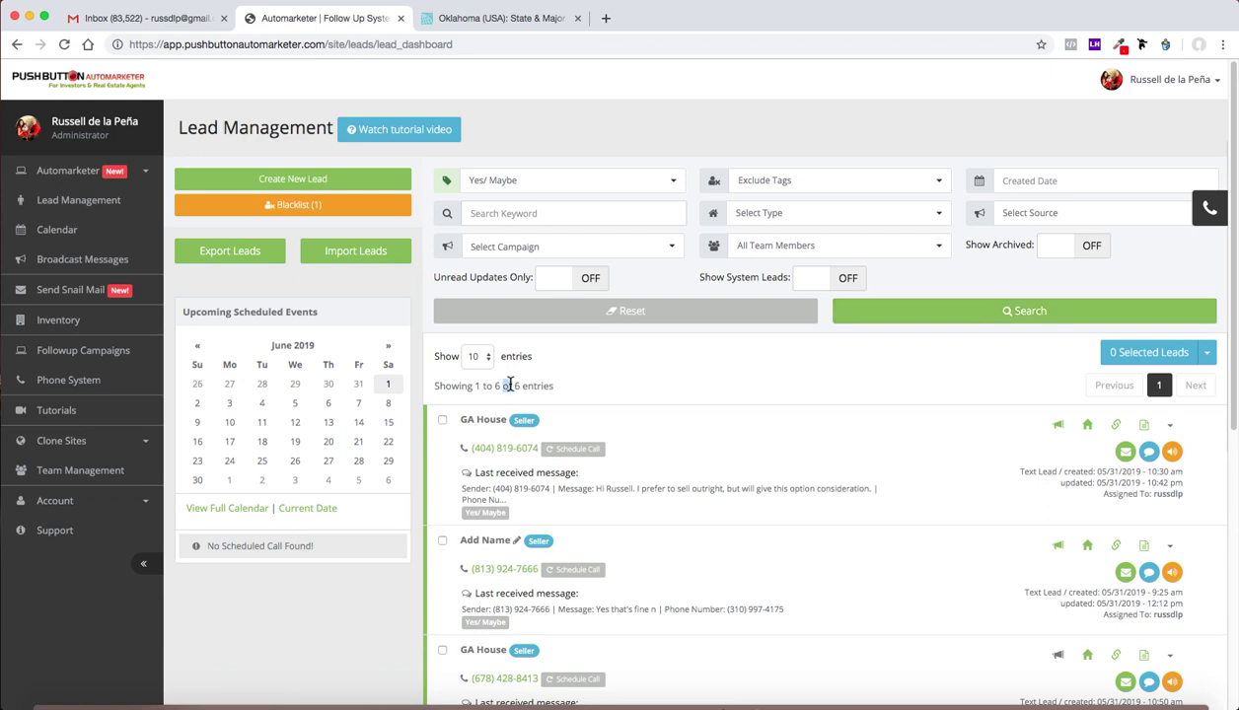
- Read the last received message of each Yes/ Maybe lead, down to the one preferring a 12 month lease
{"action": "triple_click", "coordinate": [511, 385]}
{"action": "left_click_drag", "start_coordinate": [1230, 311], "coordinate": [1233, 471]}
{"action": "triple_click", "coordinate": [760, 205]}
{"action": "left_click", "coordinate": [686, 329]}
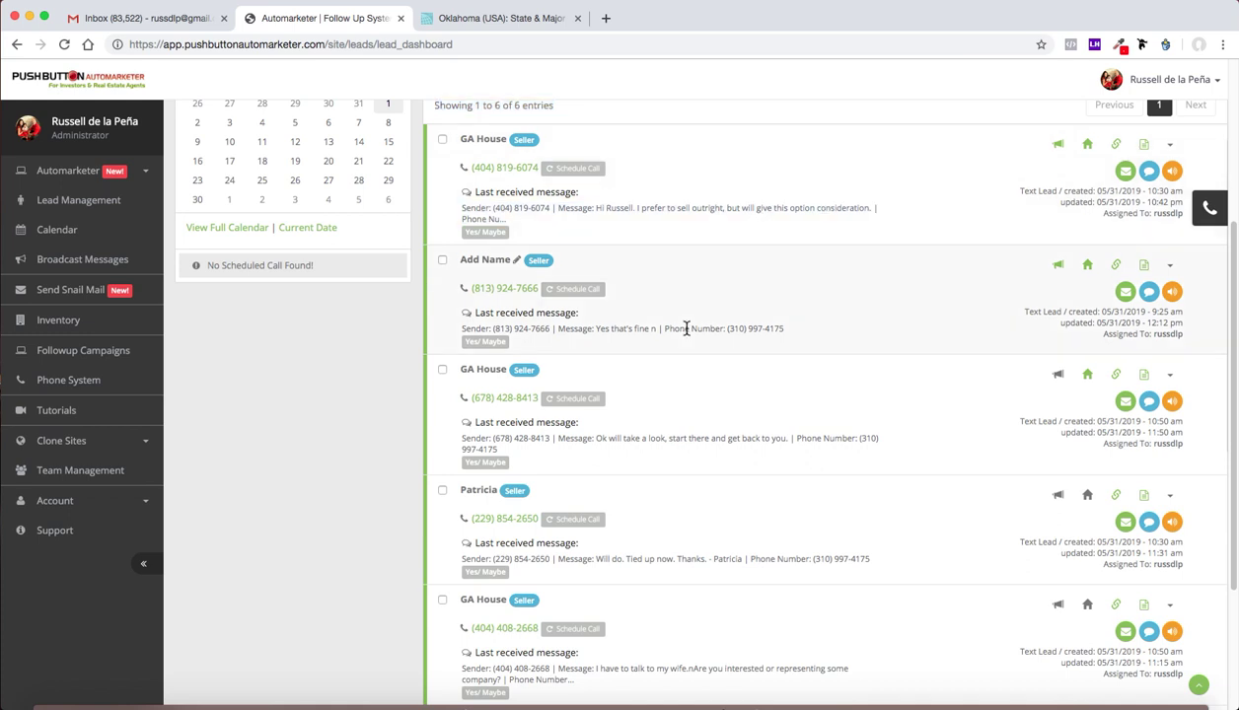
{"action": "triple_click", "coordinate": [687, 329]}
{"action": "double_click", "coordinate": [672, 438]}
{"action": "triple_click", "coordinate": [672, 438]}
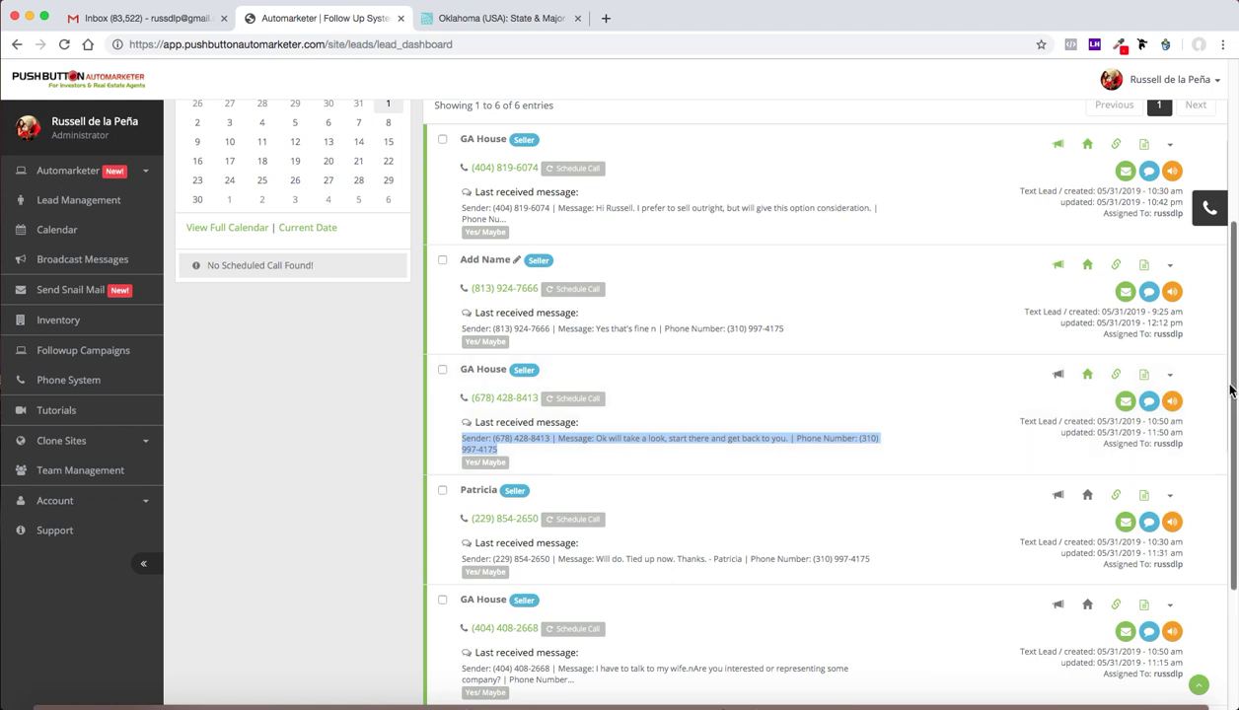
{"action": "left_click_drag", "start_coordinate": [1230, 391], "coordinate": [1232, 495]}
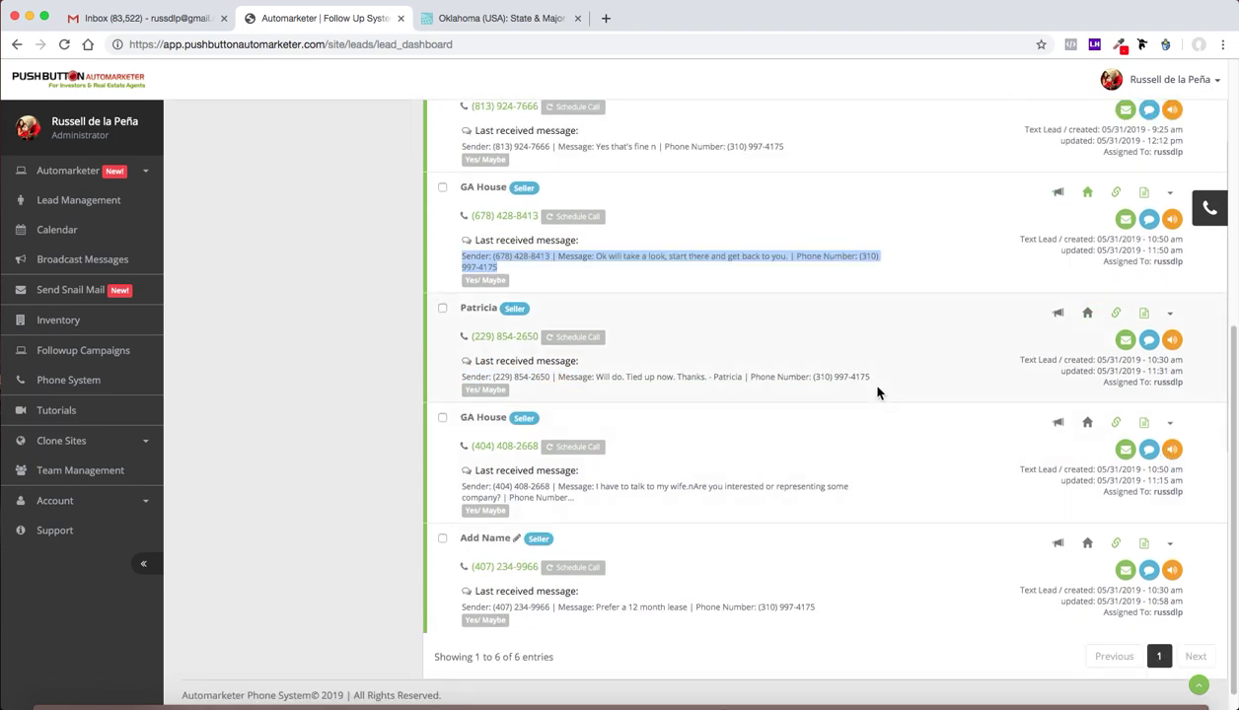
{"action": "double_click", "coordinate": [677, 375]}
{"action": "triple_click", "coordinate": [677, 376]}
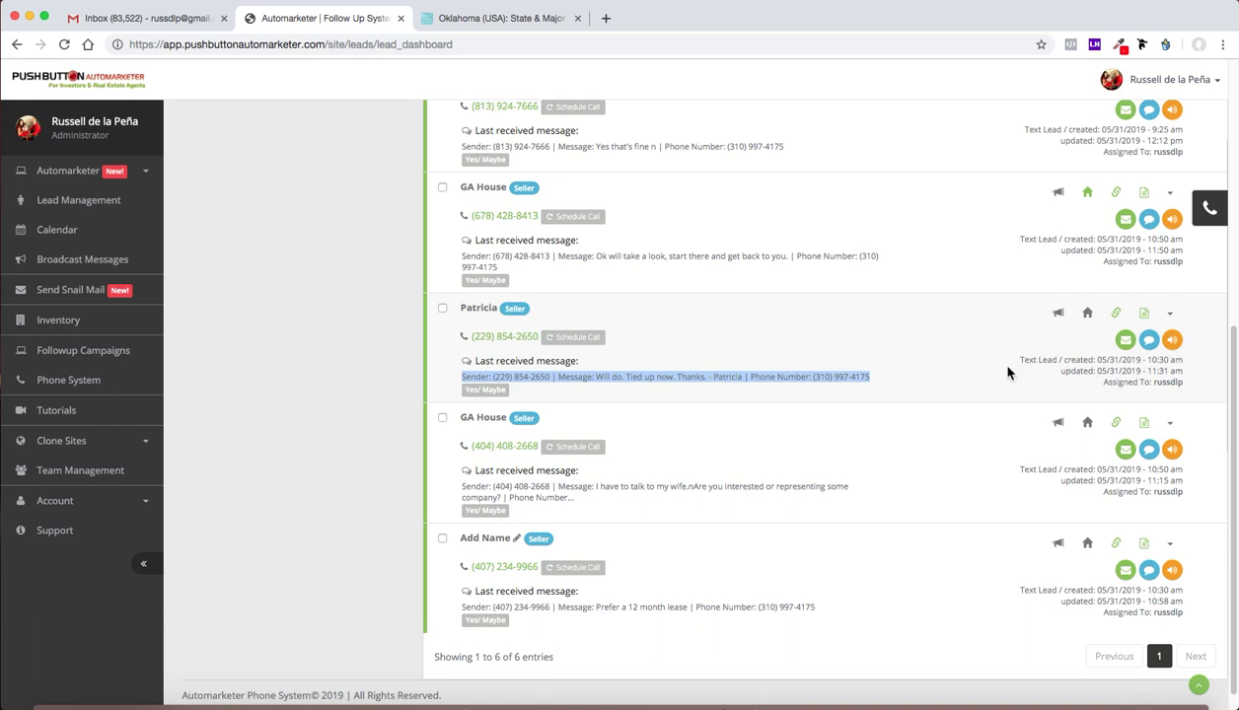
{"action": "scroll", "coordinate": [1234, 397], "scroll_direction": "down", "scroll_amount": 1}
{"action": "left_click", "coordinate": [707, 468]}
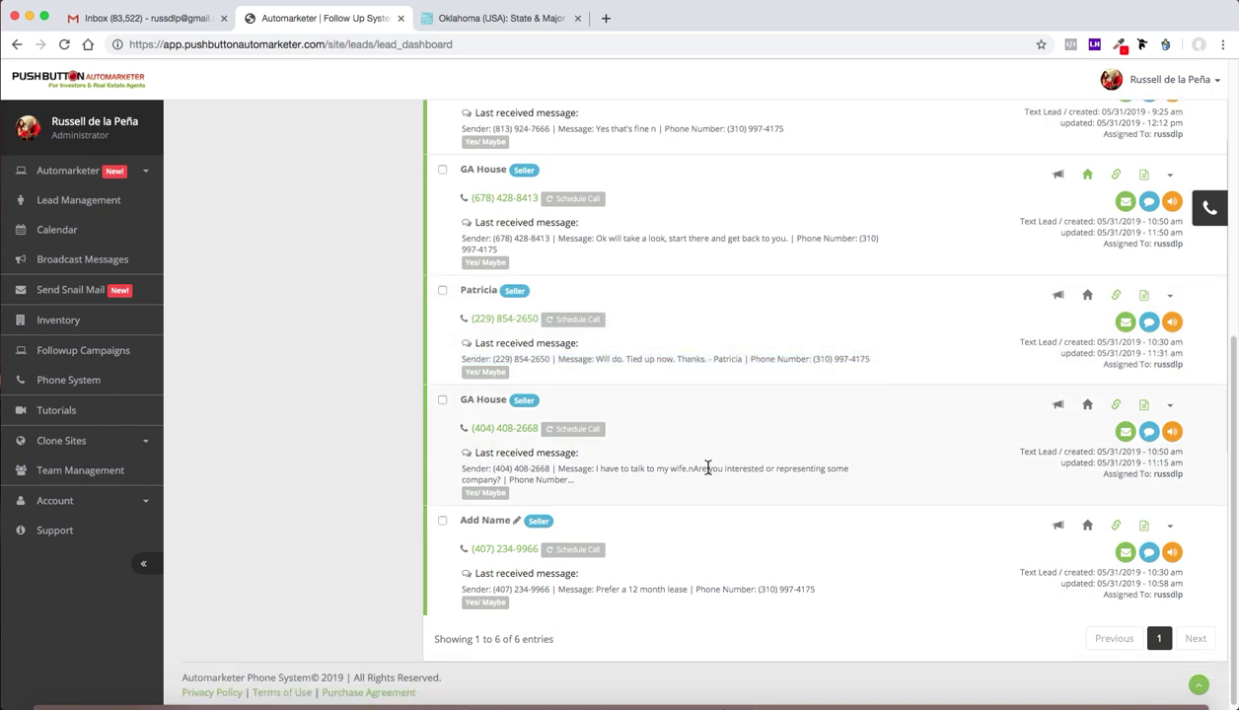
{"action": "triple_click", "coordinate": [708, 467]}
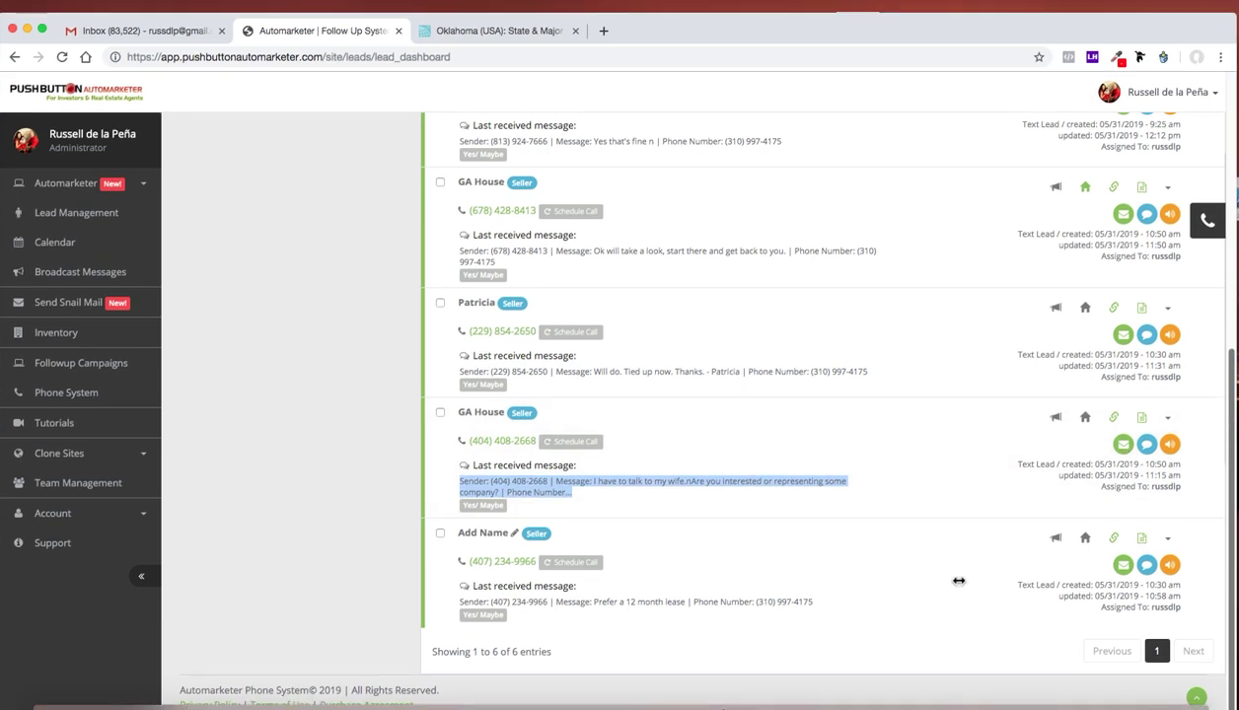
{"action": "left_click", "coordinate": [680, 599]}
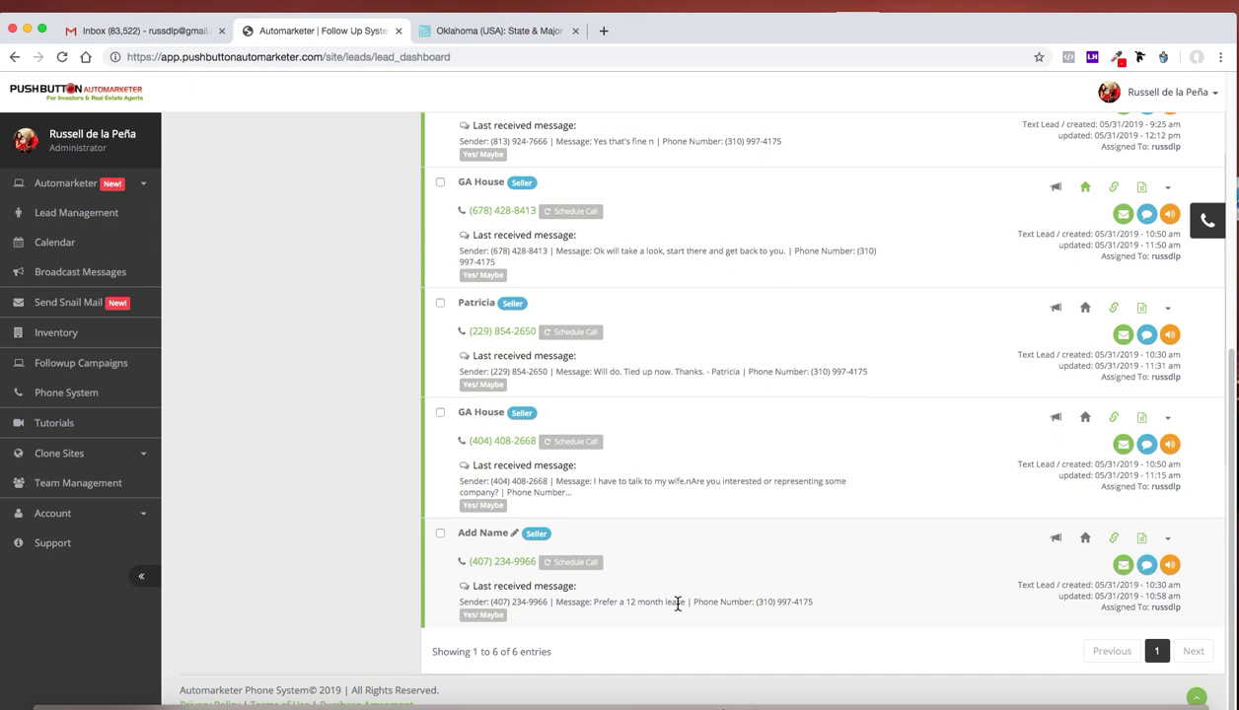
{"action": "triple_click", "coordinate": [671, 601]}
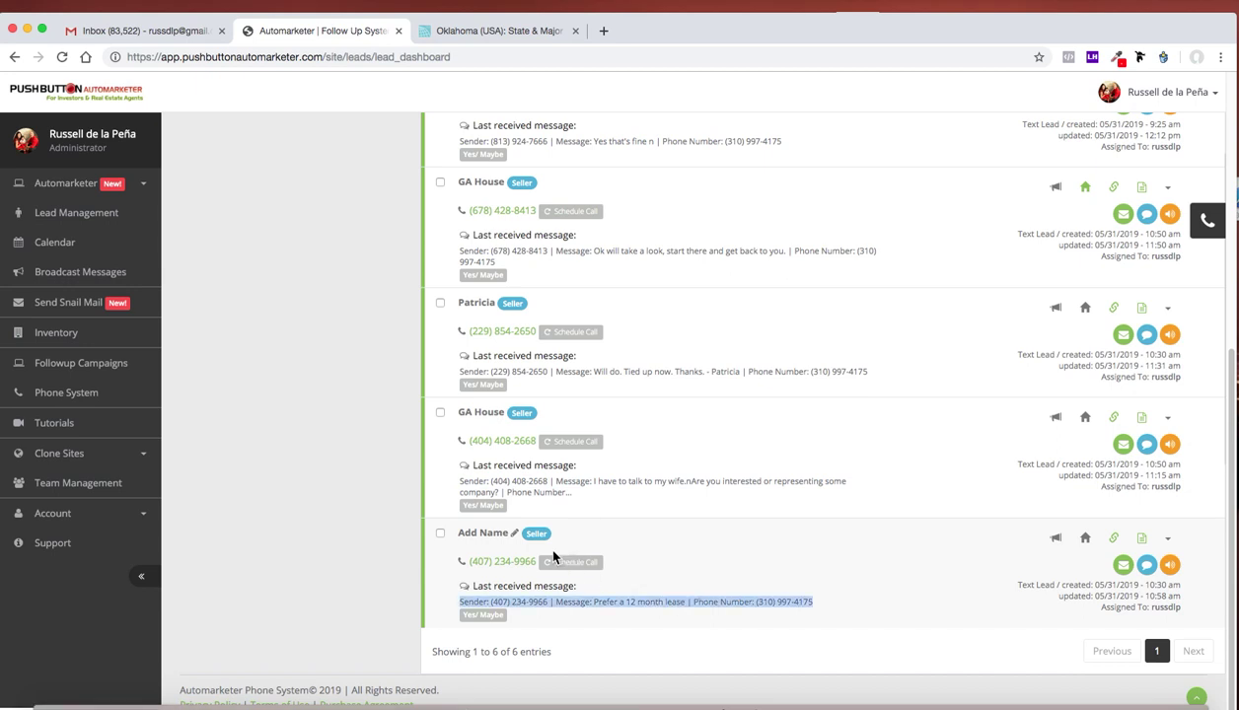
- Open the details of the "Prefer a 12 month lease" lead and read the full initial campaign text in its timeline
{"action": "left_click", "coordinate": [490, 534]}
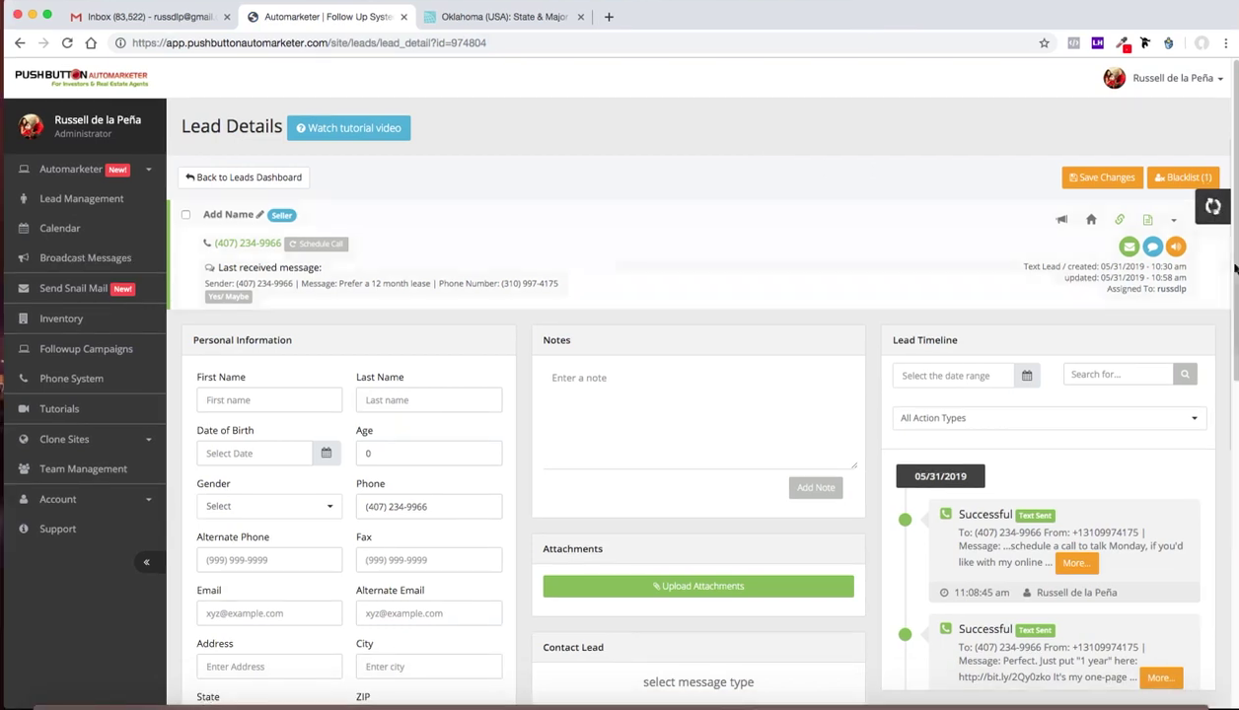
{"action": "scroll", "coordinate": [1233, 269], "scroll_direction": "down", "scroll_amount": 1}
{"action": "scroll", "coordinate": [1233, 286], "scroll_direction": "down", "scroll_amount": 3}
{"action": "left_click_drag", "start_coordinate": [1231, 320], "coordinate": [1231, 340]}
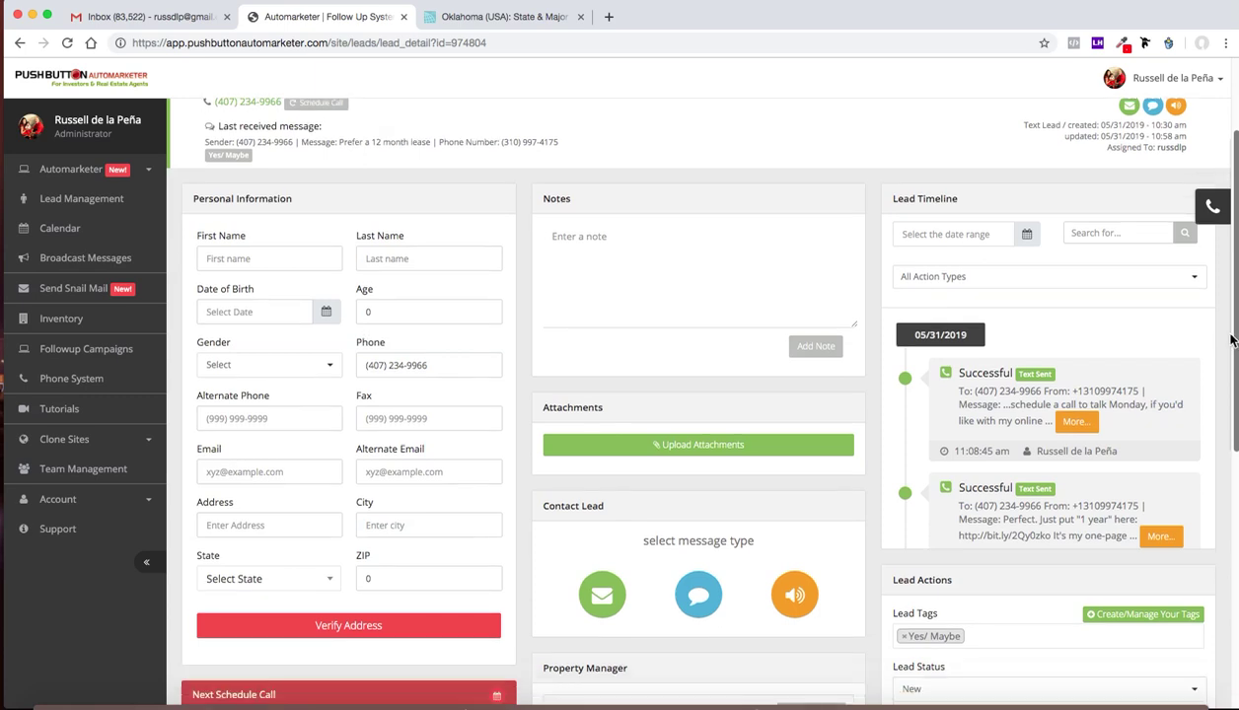
{"action": "left_click_drag", "start_coordinate": [1231, 340], "coordinate": [1232, 355]}
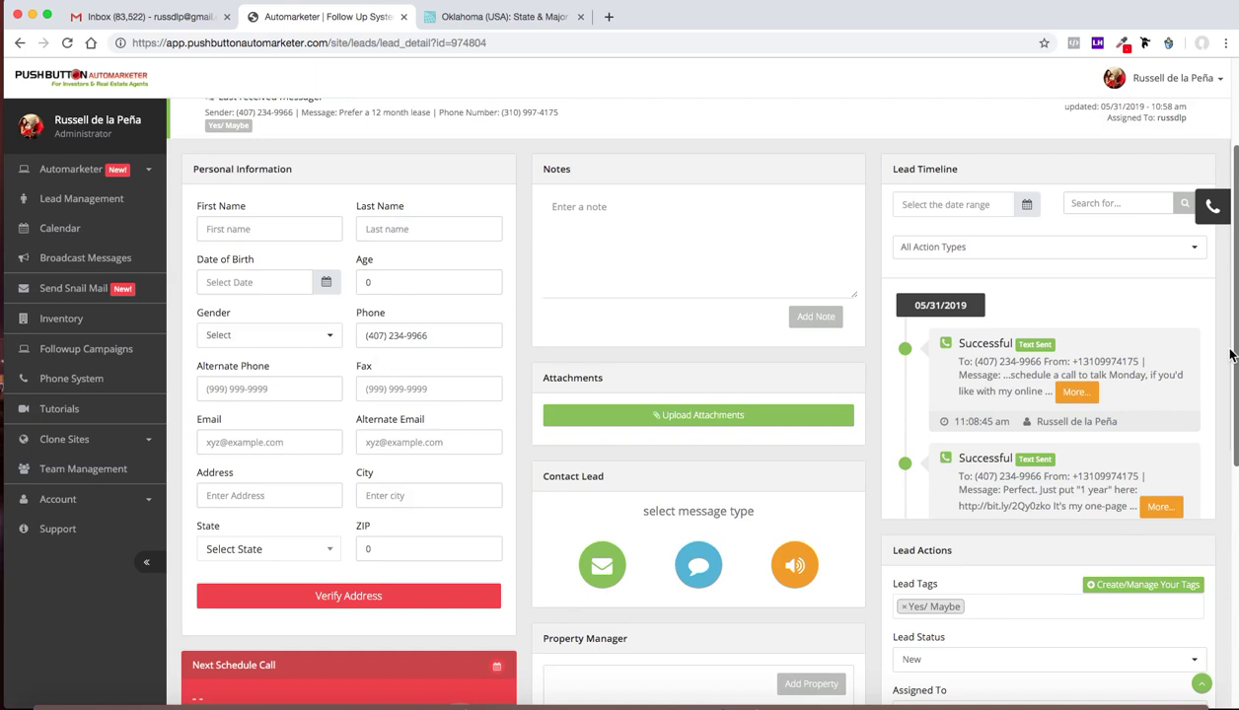
{"action": "left_click_drag", "start_coordinate": [1232, 355], "coordinate": [1231, 378]}
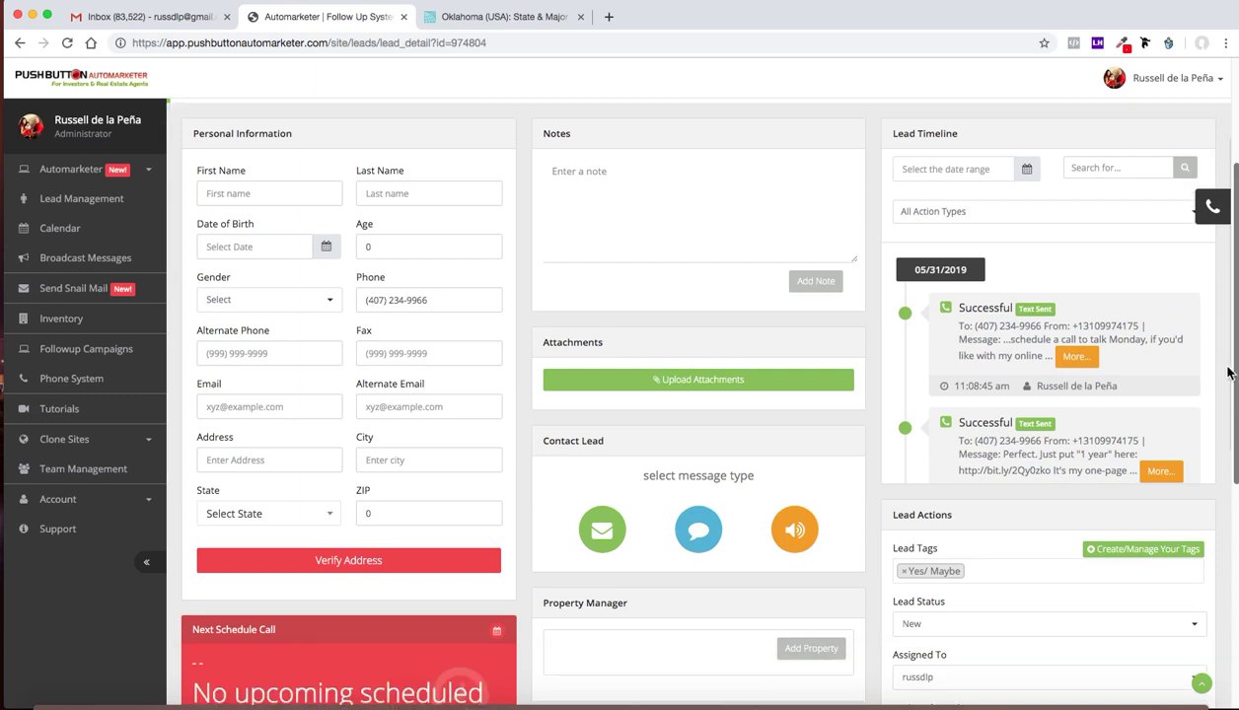
{"action": "left_click_drag", "start_coordinate": [1211, 285], "coordinate": [1202, 385]}
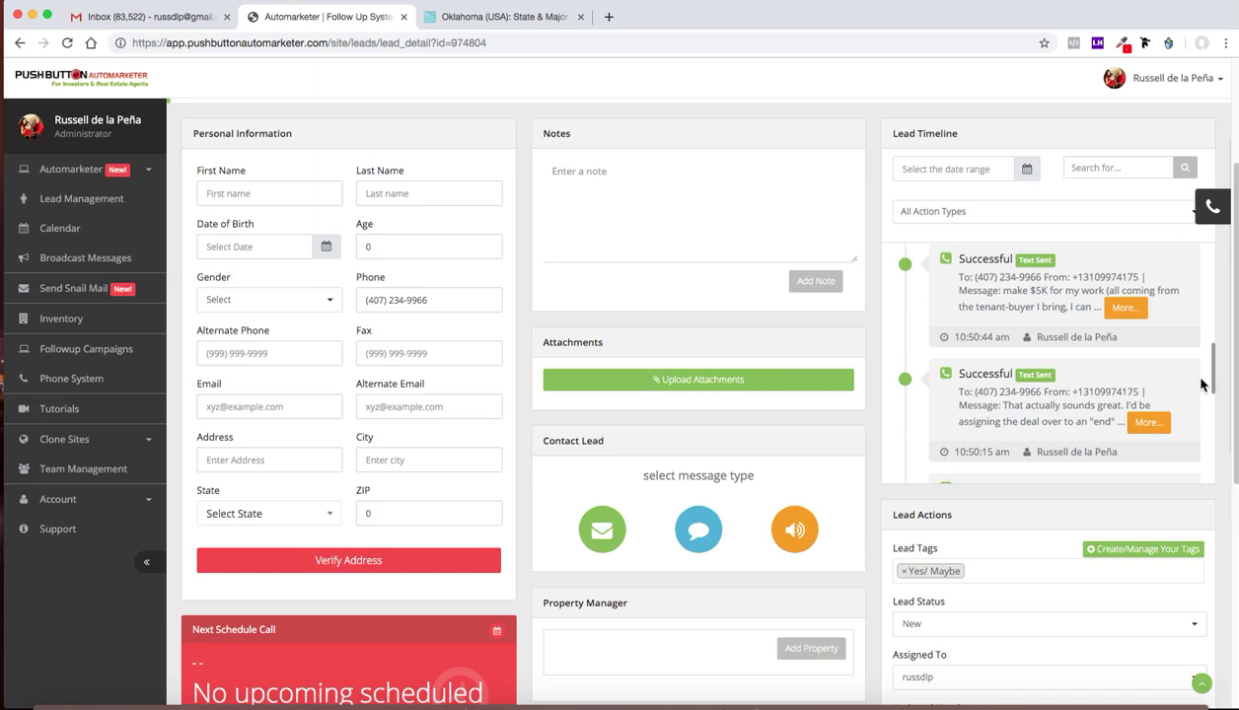
{"action": "left_click_drag", "start_coordinate": [1202, 385], "coordinate": [1200, 450]}
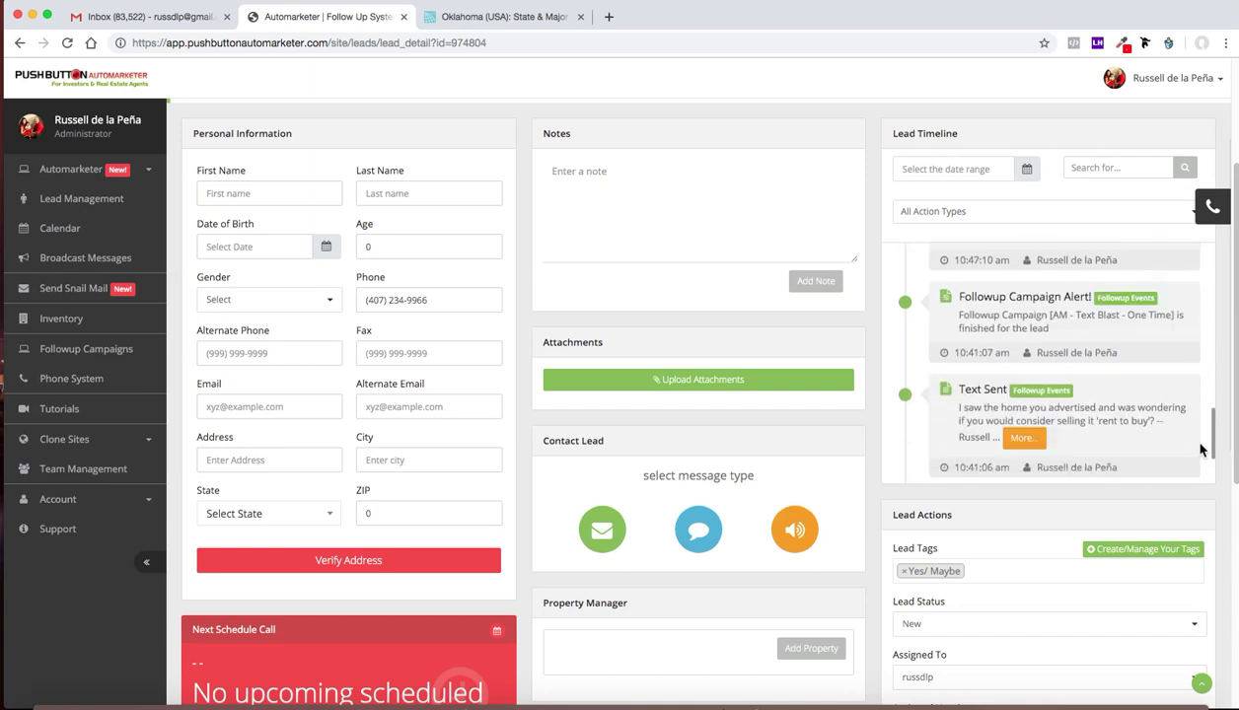
{"action": "left_click", "coordinate": [1026, 438]}
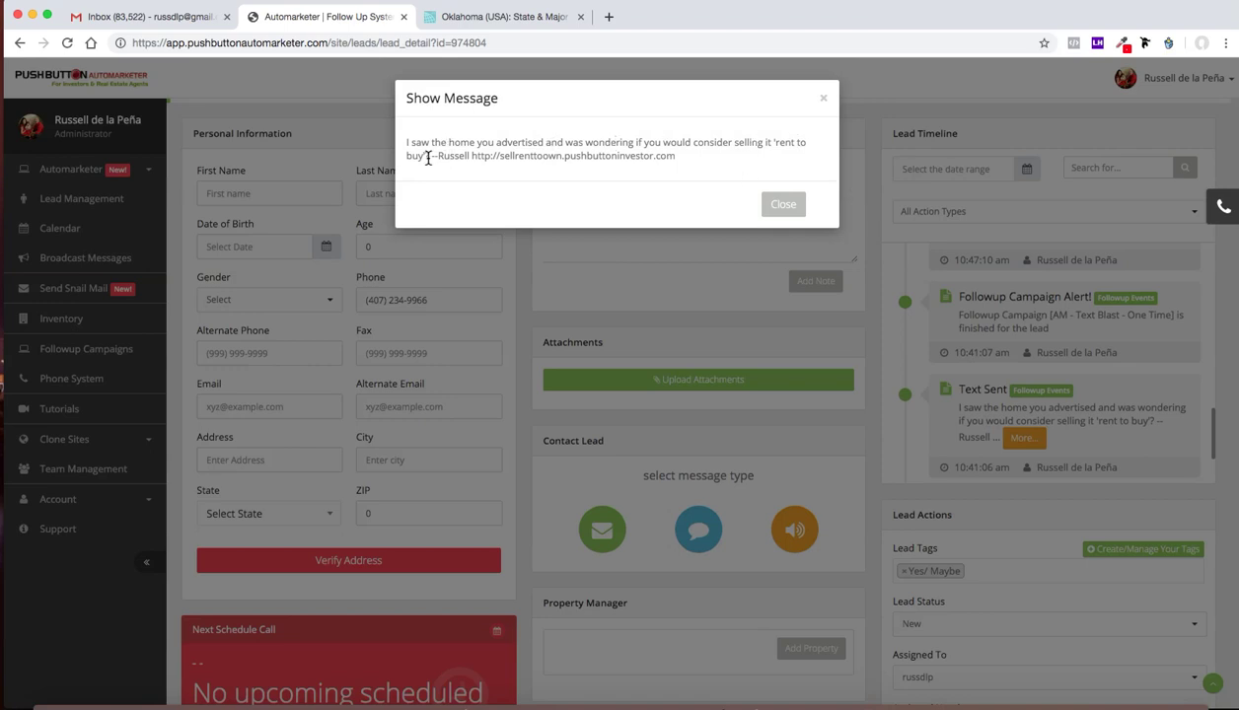
{"action": "left_click_drag", "start_coordinate": [471, 156], "coordinate": [691, 165]}
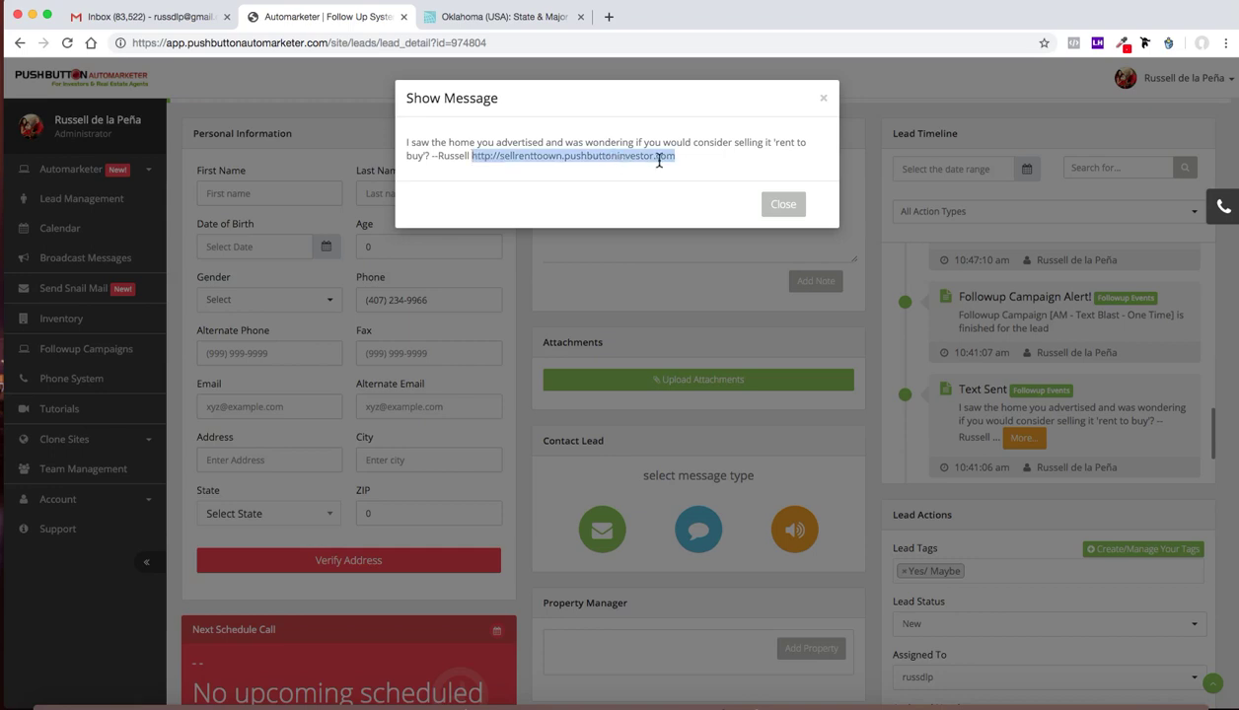
{"action": "left_click", "coordinate": [779, 205]}
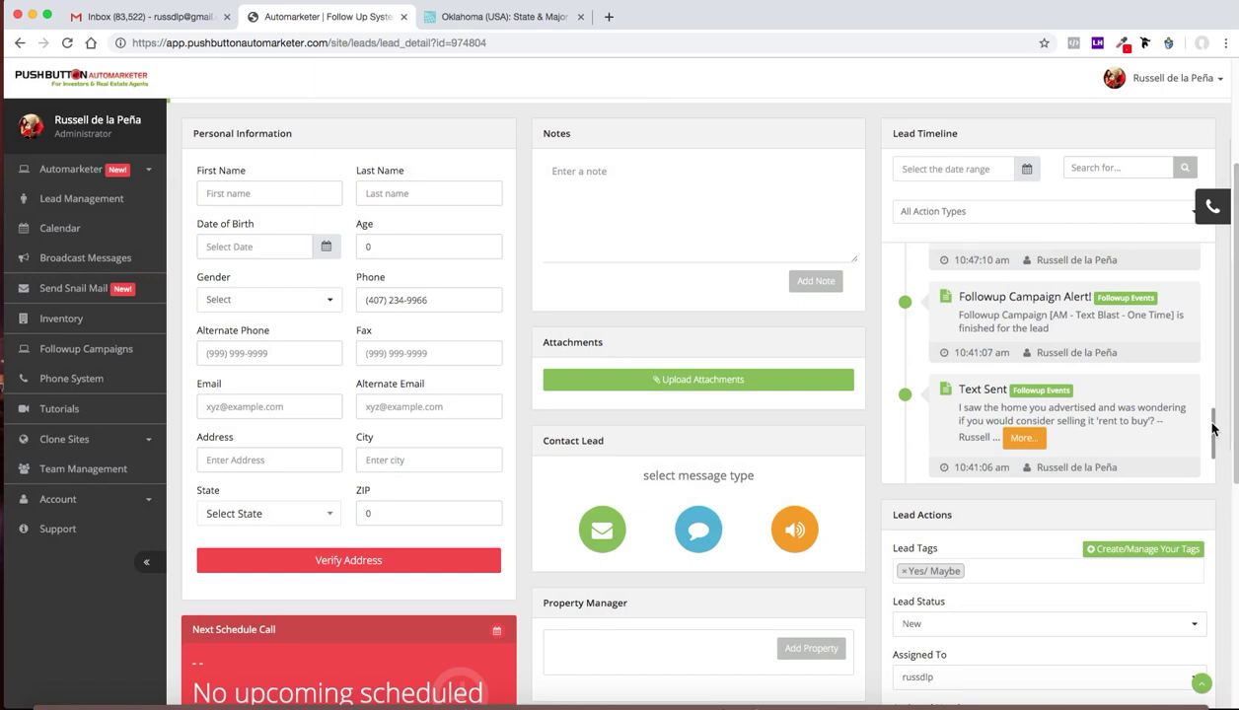
- Read the lead's first received SMS with its terms and the full reply sent at 10:50:15 am
{"action": "left_click_drag", "start_coordinate": [1212, 428], "coordinate": [1213, 400]}
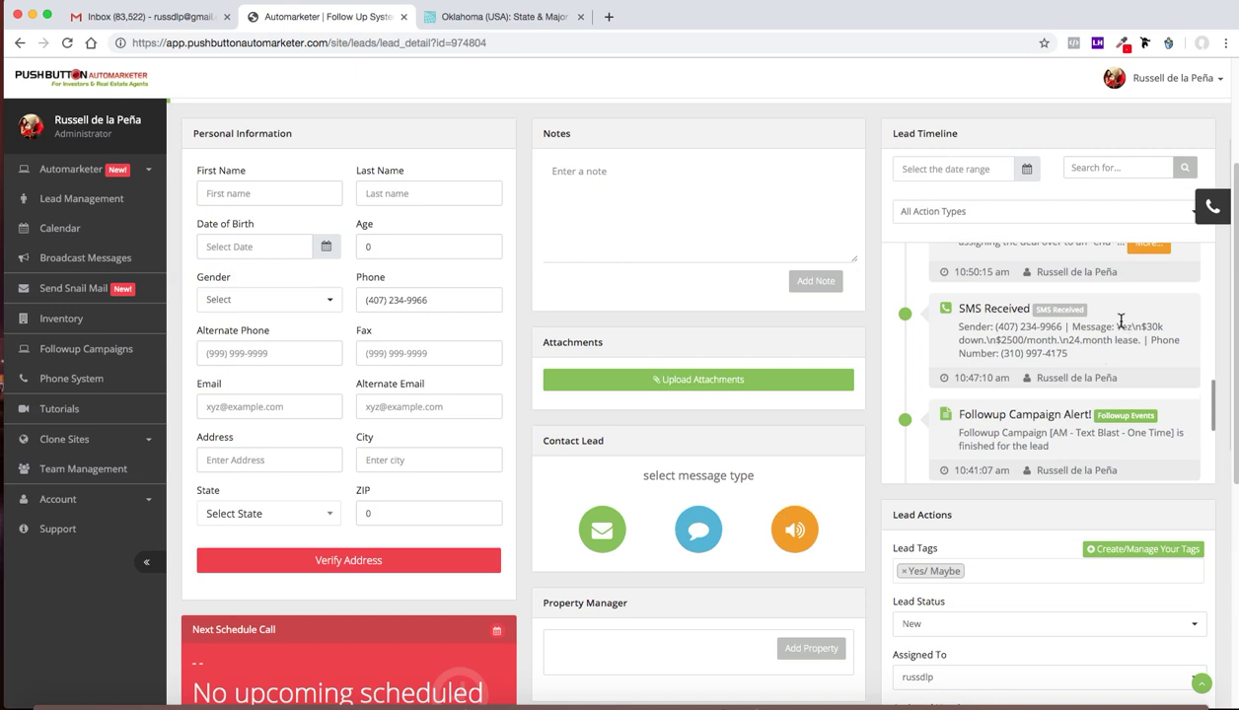
{"action": "left_click_drag", "start_coordinate": [1116, 327], "coordinate": [1145, 343]}
{"action": "scroll", "coordinate": [1213, 387], "scroll_direction": "up", "scroll_amount": 2}
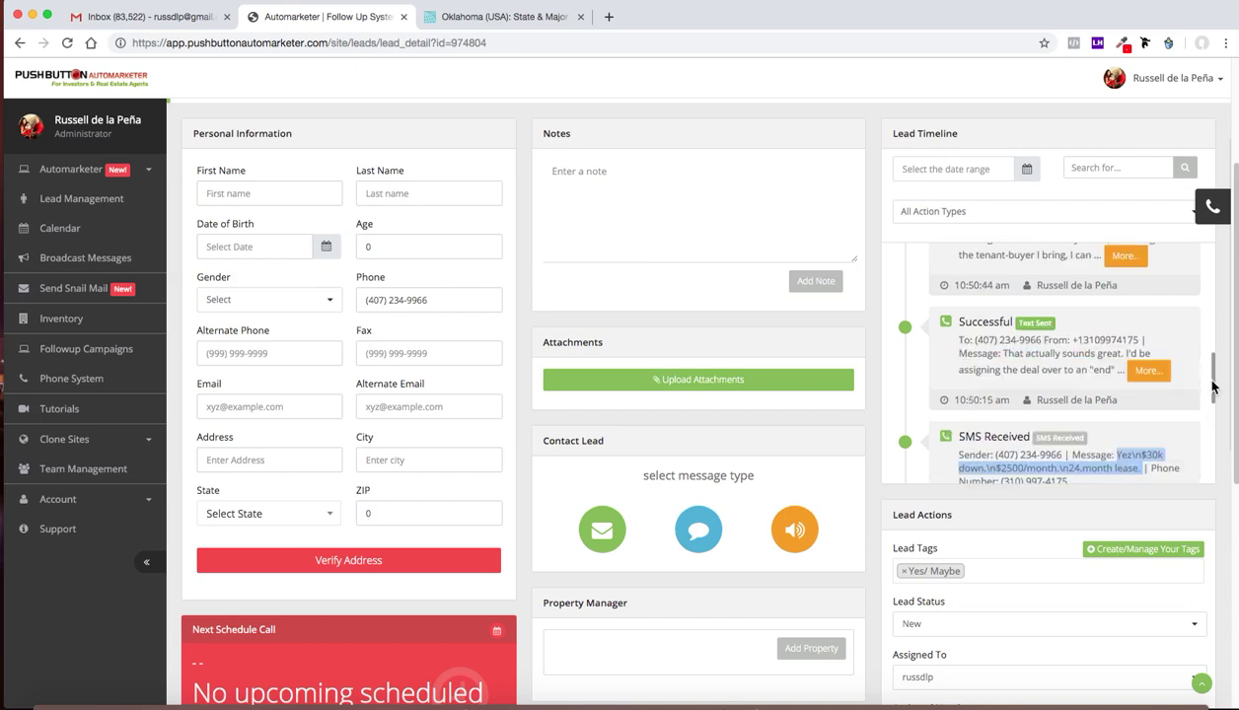
{"action": "left_click", "coordinate": [1148, 370]}
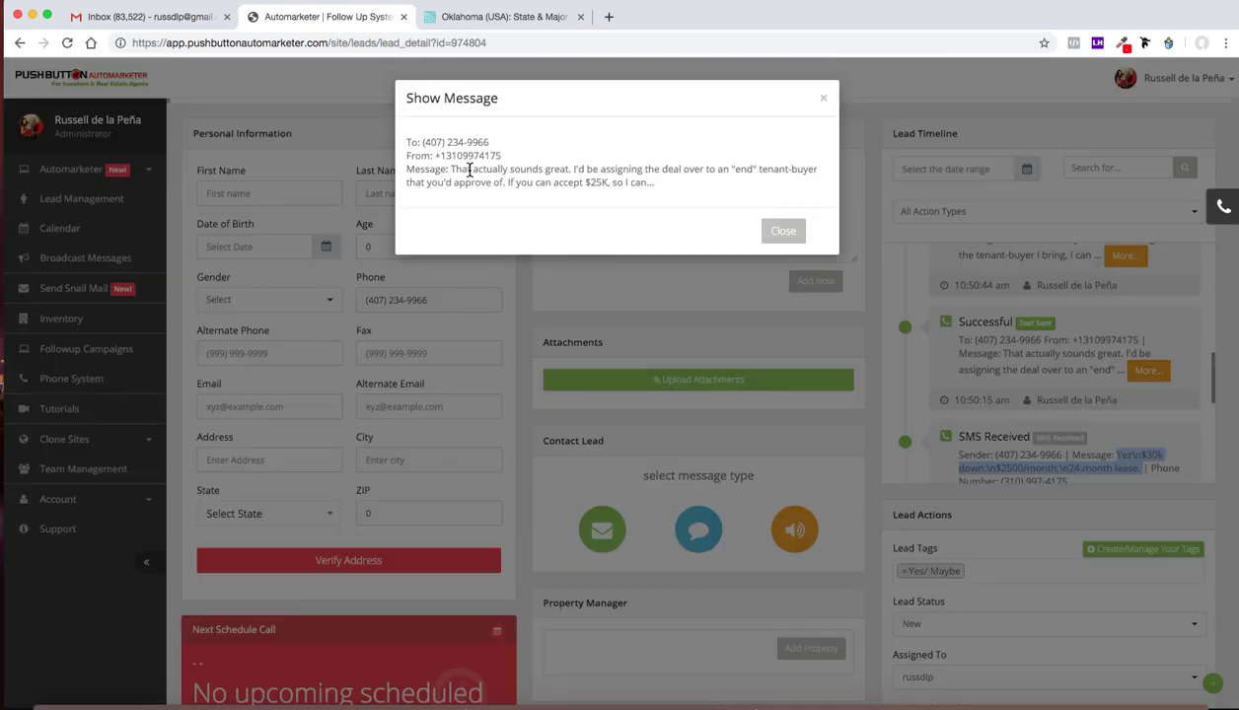
{"action": "left_click_drag", "start_coordinate": [453, 169], "coordinate": [681, 193]}
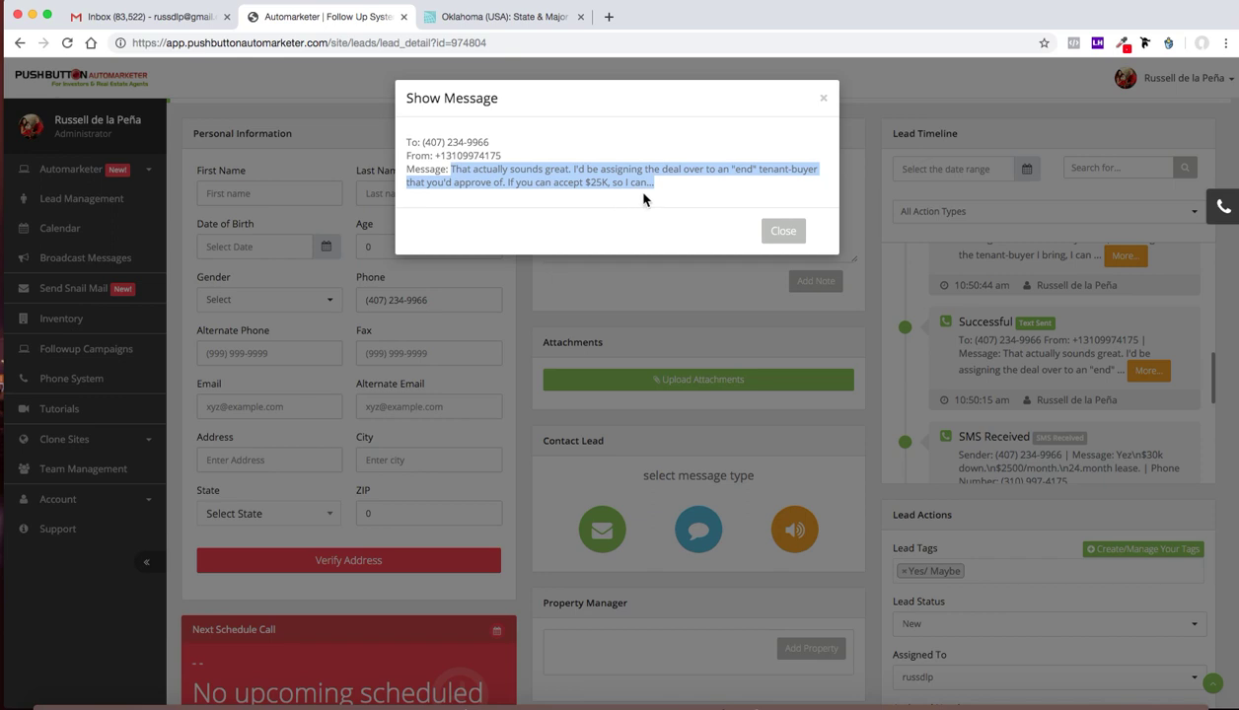
{"action": "left_click", "coordinate": [797, 236]}
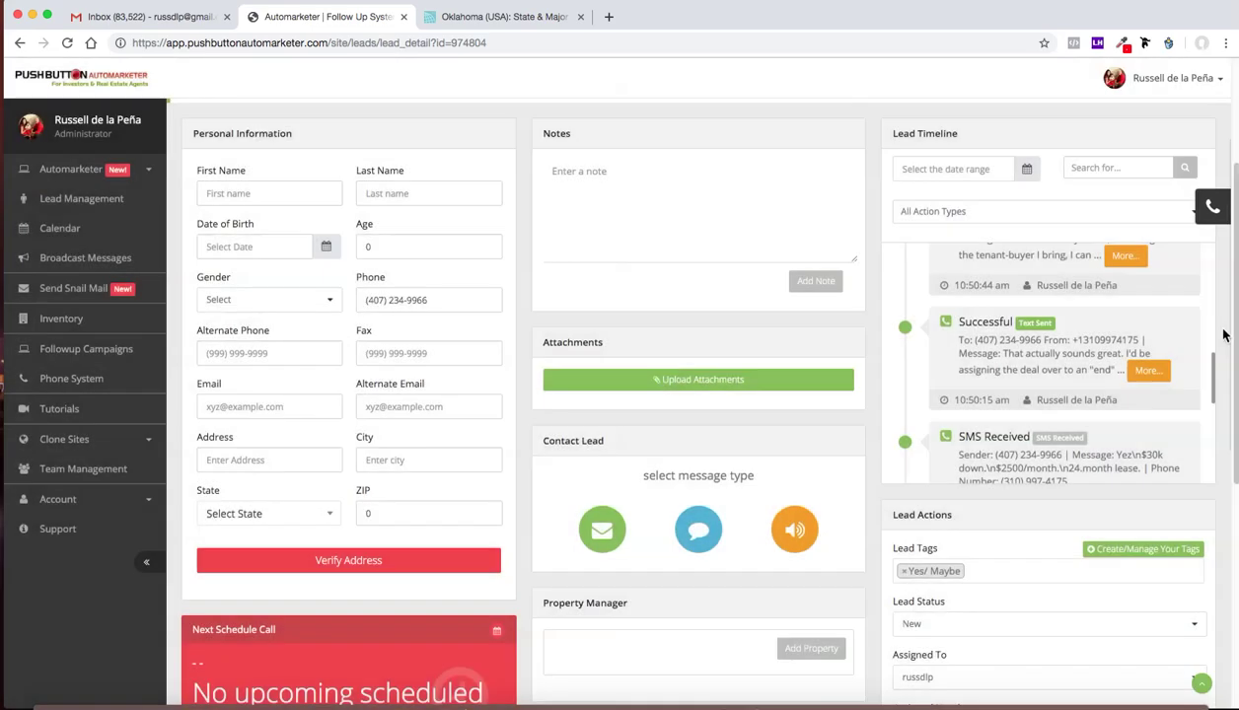
- Read the full text sent to the lead at 10:50:44 am, close it, and go to the newer timeline entries
{"action": "left_click", "coordinate": [1128, 259]}
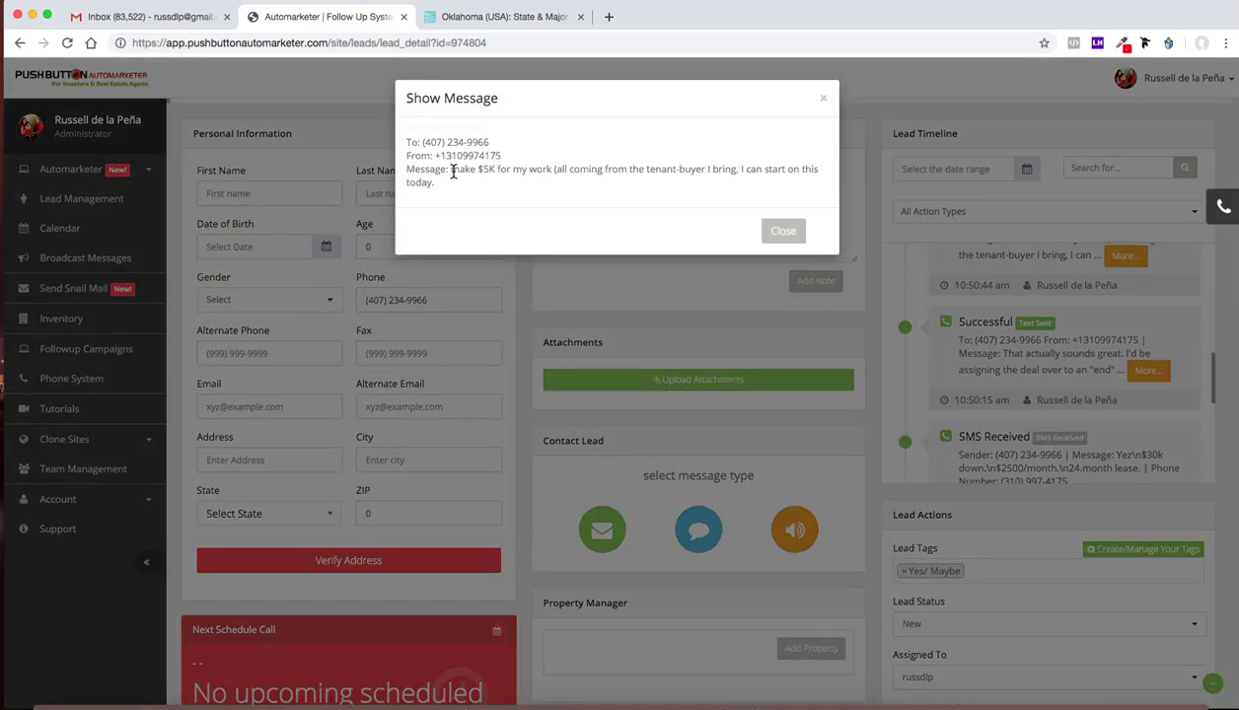
{"action": "left_click_drag", "start_coordinate": [451, 168], "coordinate": [790, 181]}
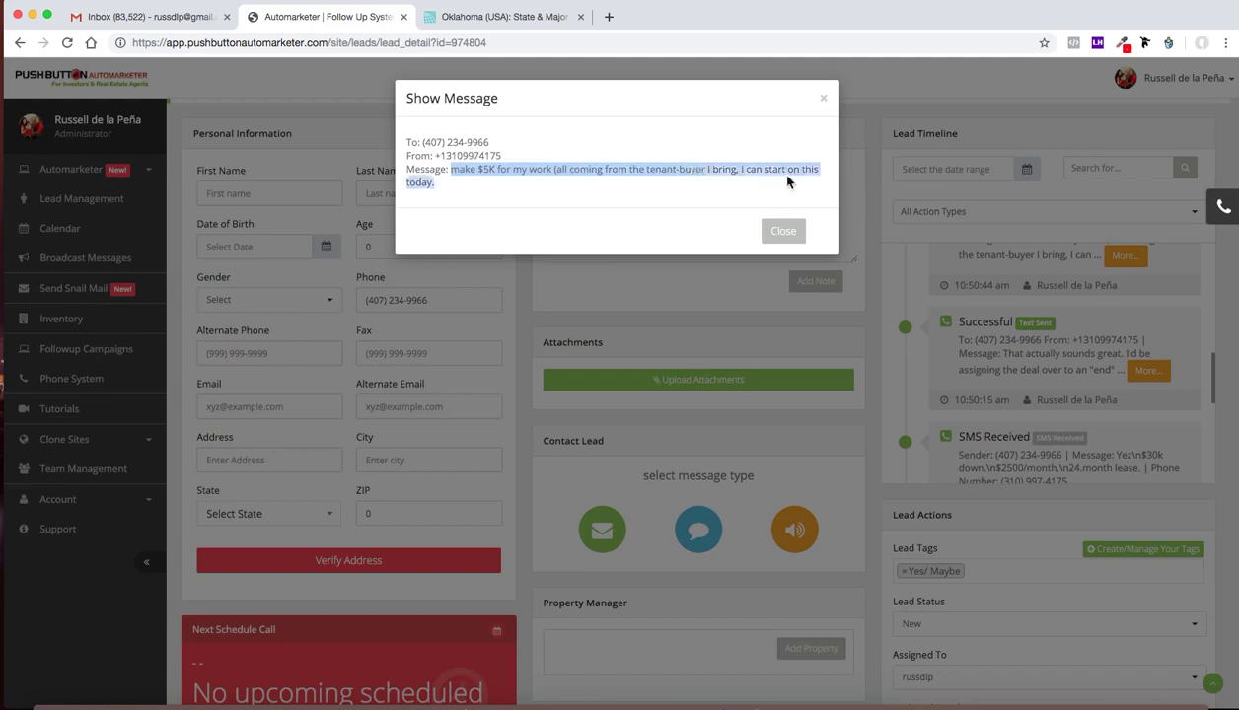
{"action": "left_click", "coordinate": [785, 231]}
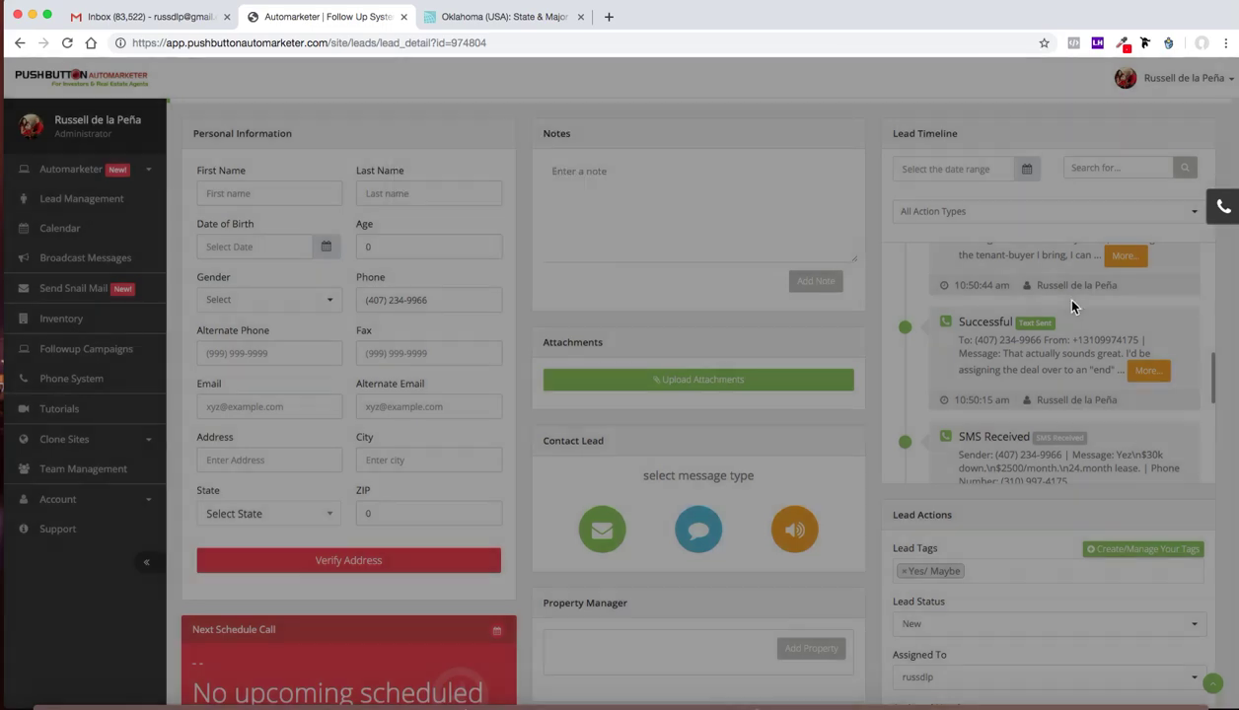
{"action": "scroll", "coordinate": [1203, 380], "scroll_direction": "up", "scroll_amount": 2}
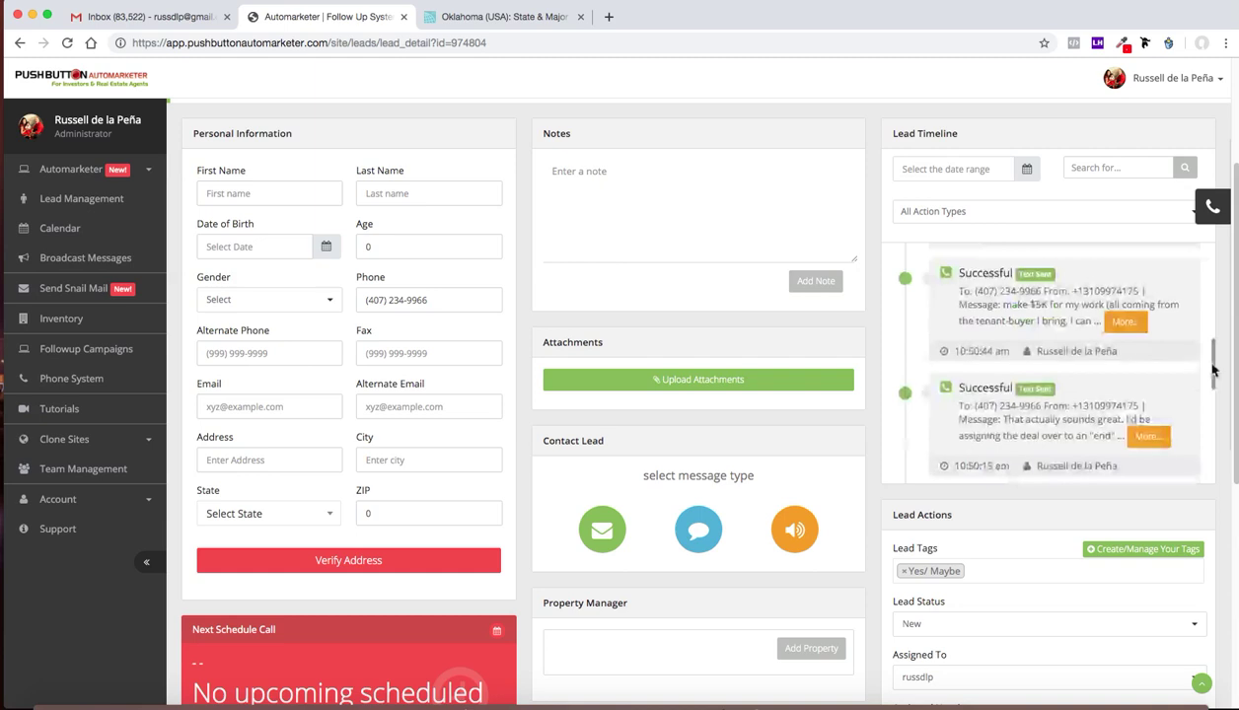
{"action": "left_click_drag", "start_coordinate": [1214, 370], "coordinate": [1214, 366]}
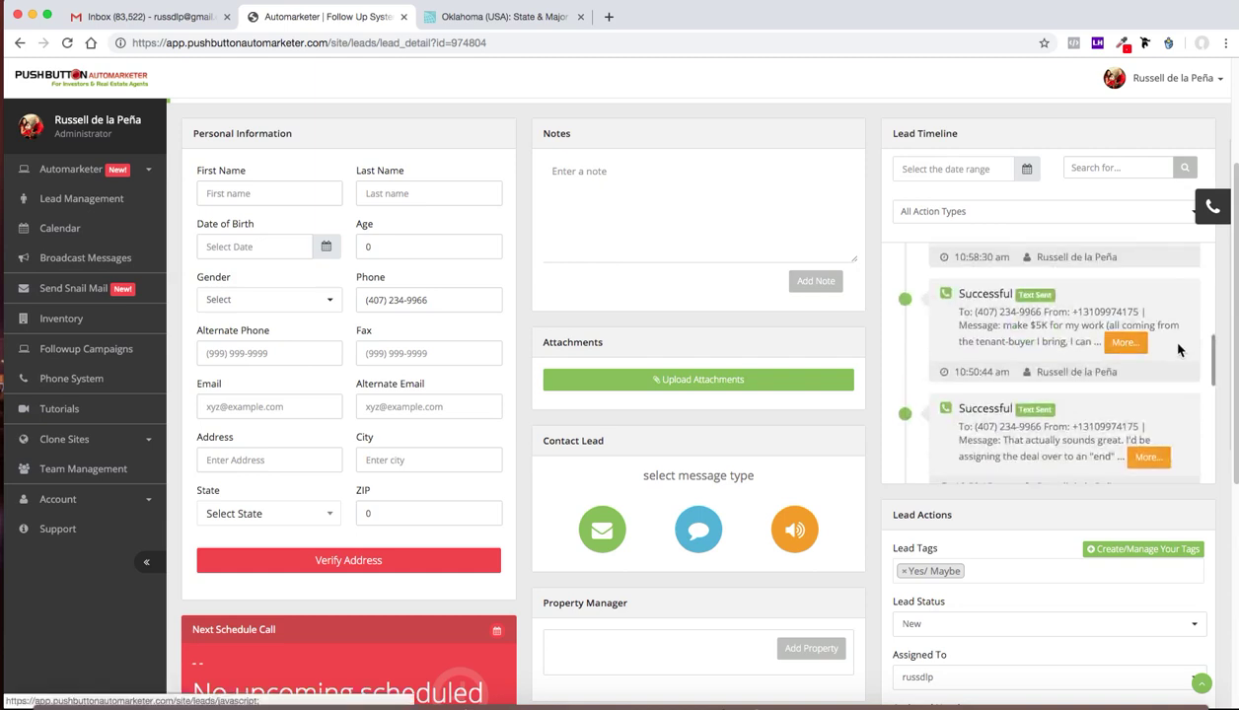
- Read the lead's "Done" and "Prefer a 12 month lease" replies in the Lead Timeline
{"action": "scroll", "coordinate": [1178, 349], "scroll_direction": "up", "scroll_amount": 3}
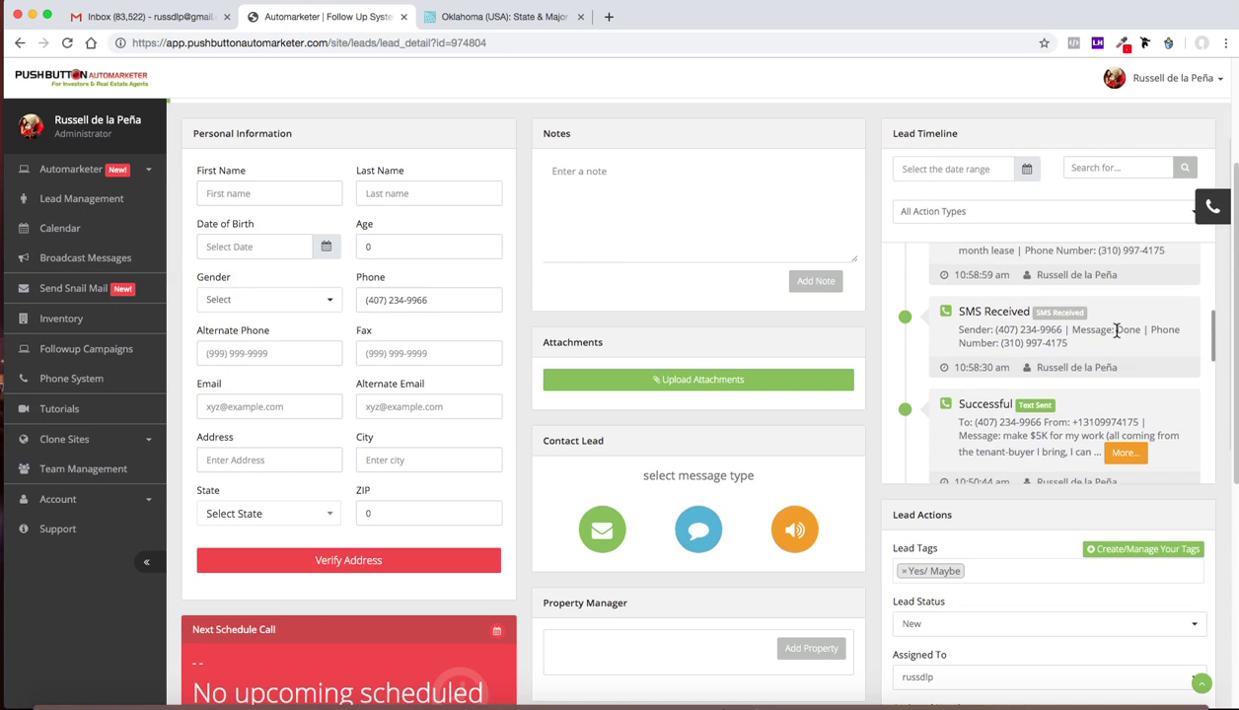
{"action": "left_click_drag", "start_coordinate": [1117, 330], "coordinate": [1141, 328]}
{"action": "scroll", "coordinate": [1212, 326], "scroll_direction": "up", "scroll_amount": 2}
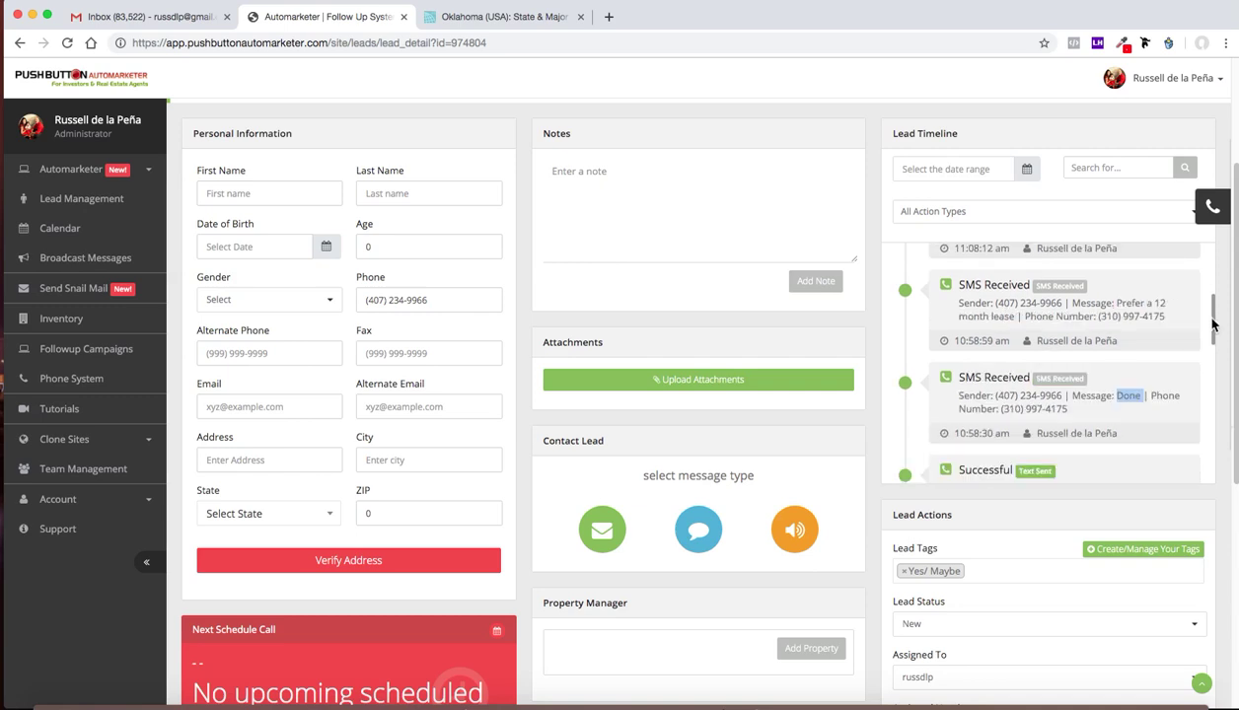
{"action": "left_click_drag", "start_coordinate": [1213, 326], "coordinate": [1213, 318]}
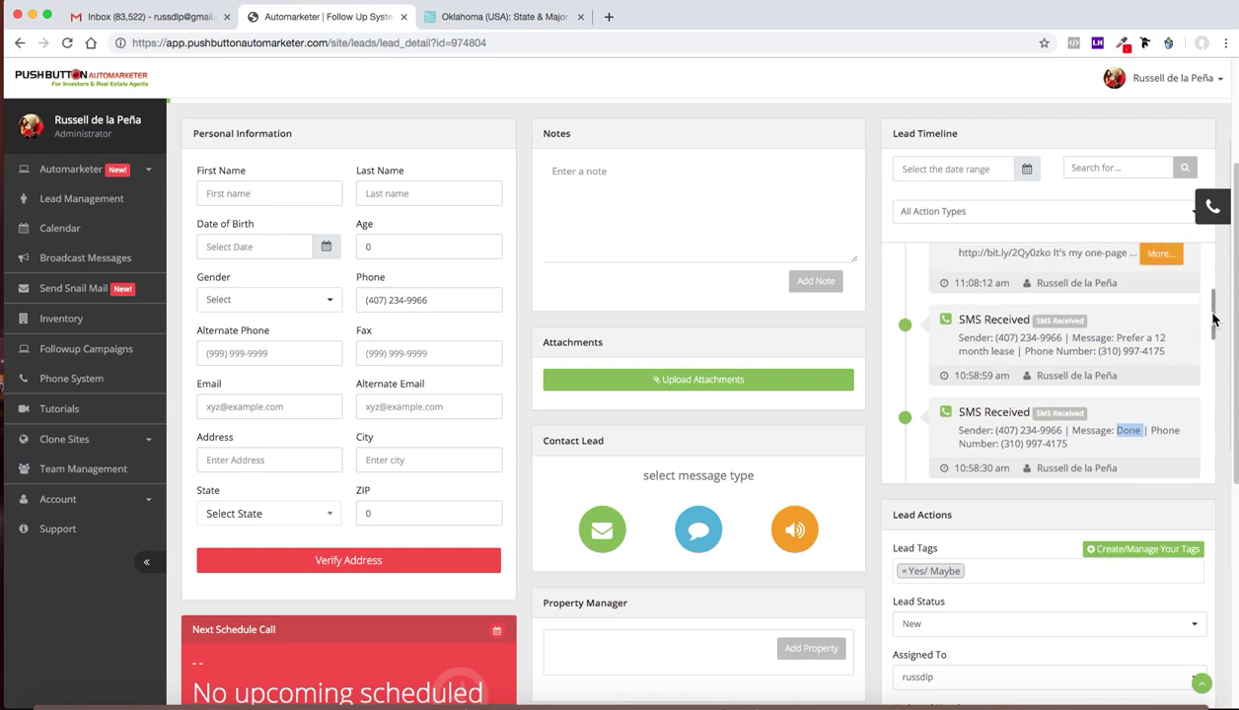
{"action": "left_click_drag", "start_coordinate": [1116, 338], "coordinate": [1016, 350]}
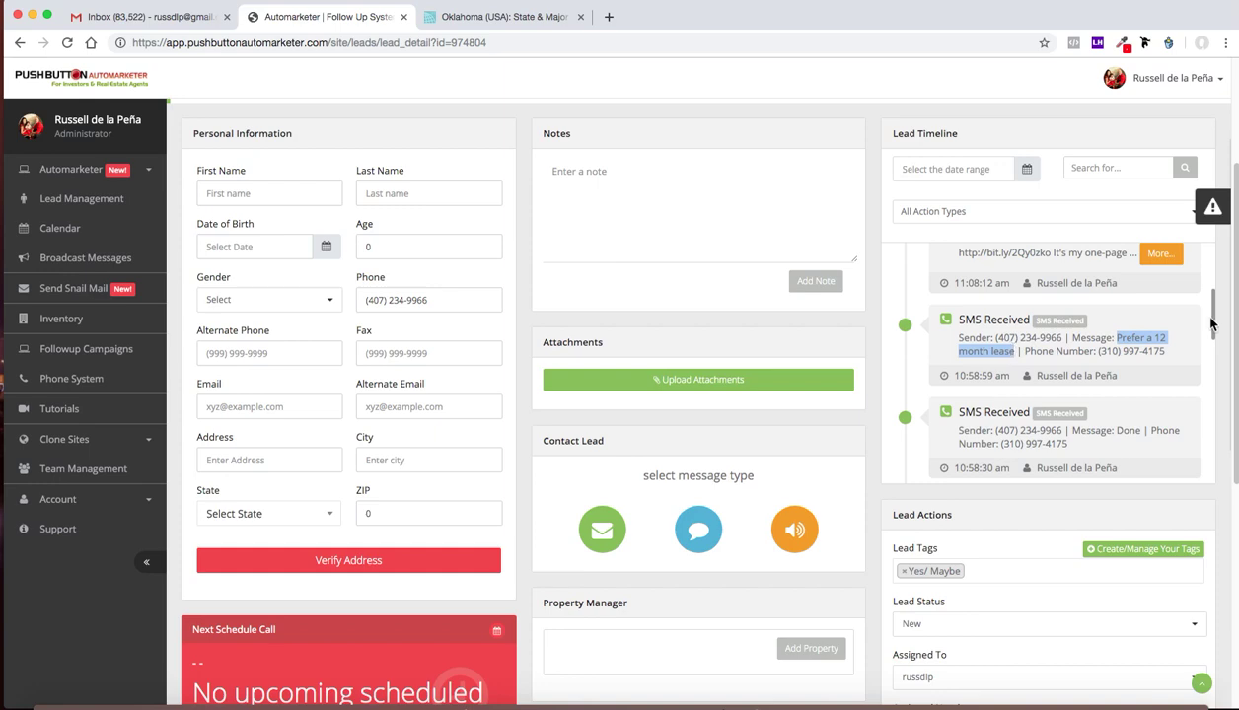
- Read the full text sent to the lead at 11:08:12 am about the one-page "Lease-Option Memo", and close it
{"action": "left_click_drag", "start_coordinate": [1212, 314], "coordinate": [1213, 298]}
{"action": "left_click", "coordinate": [1159, 336]}
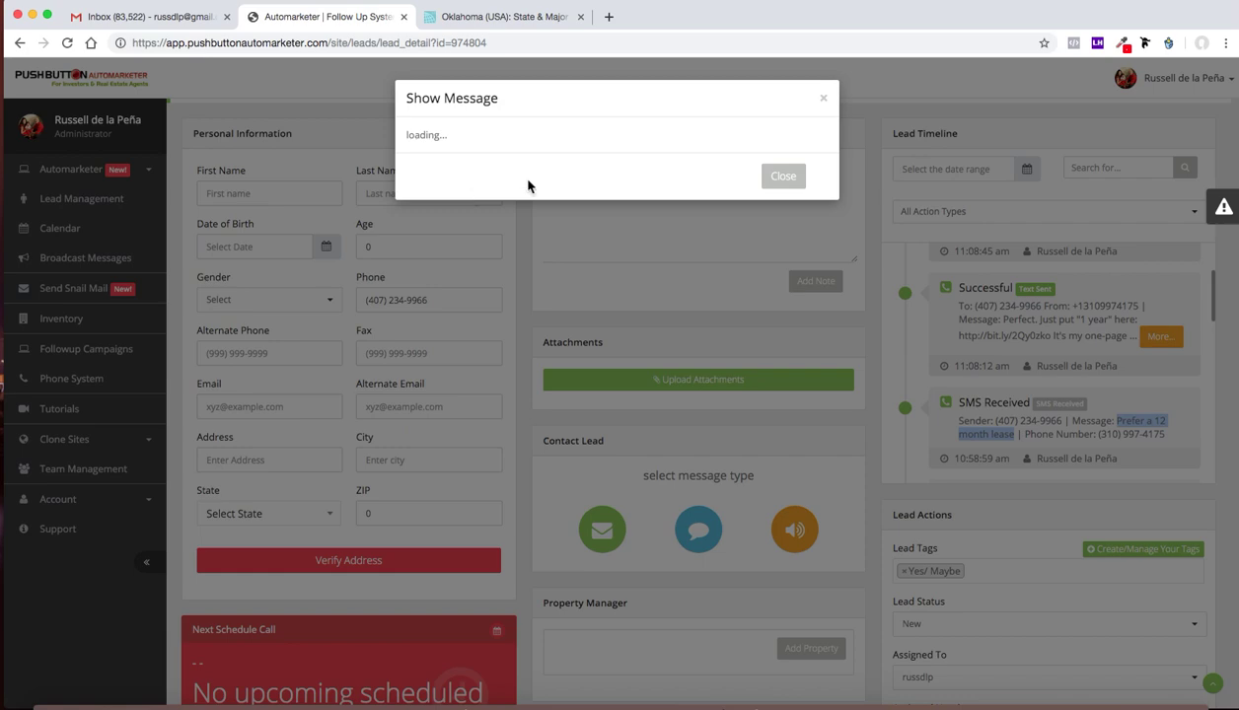
{"action": "left_click", "coordinate": [797, 180]}
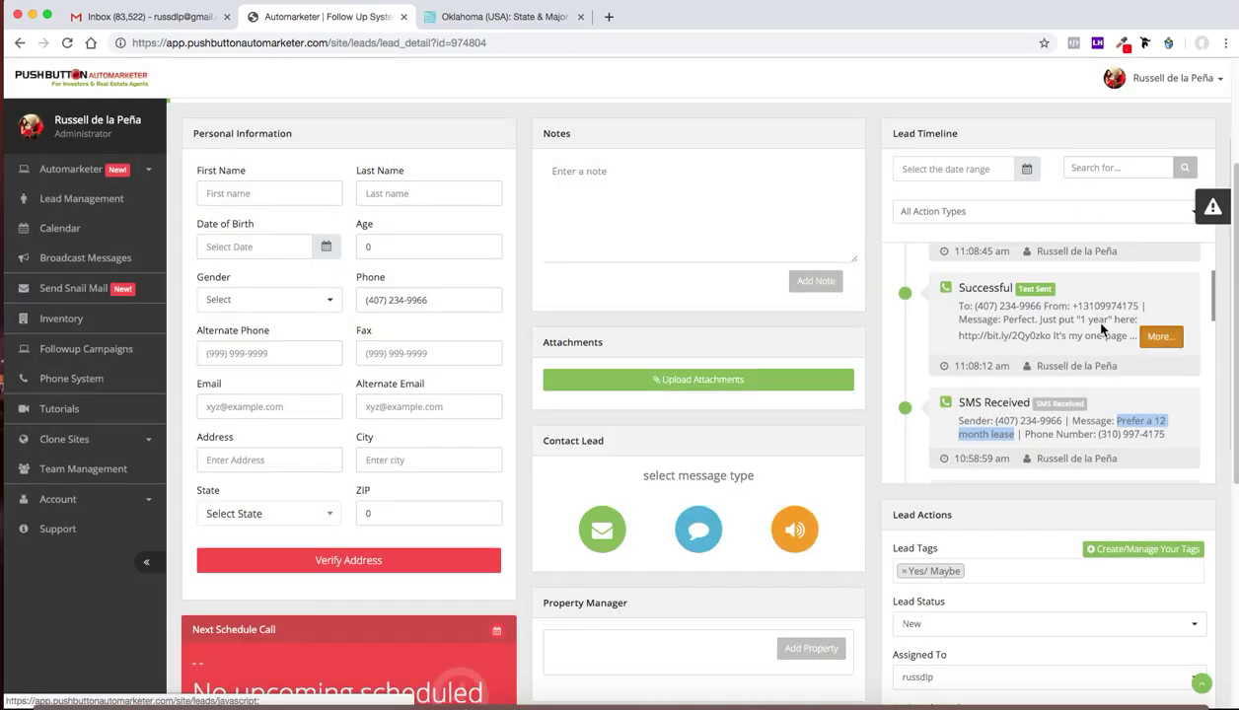
{"action": "left_click", "coordinate": [1103, 329]}
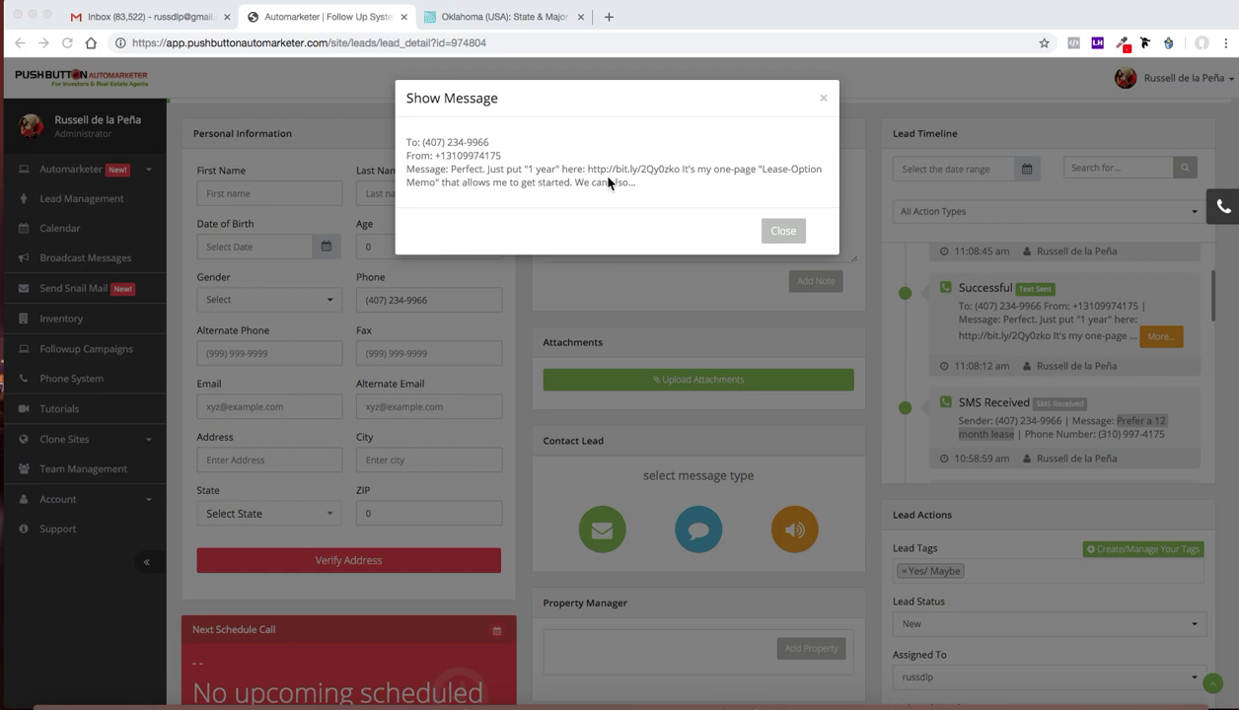
{"action": "left_click", "coordinate": [795, 242]}
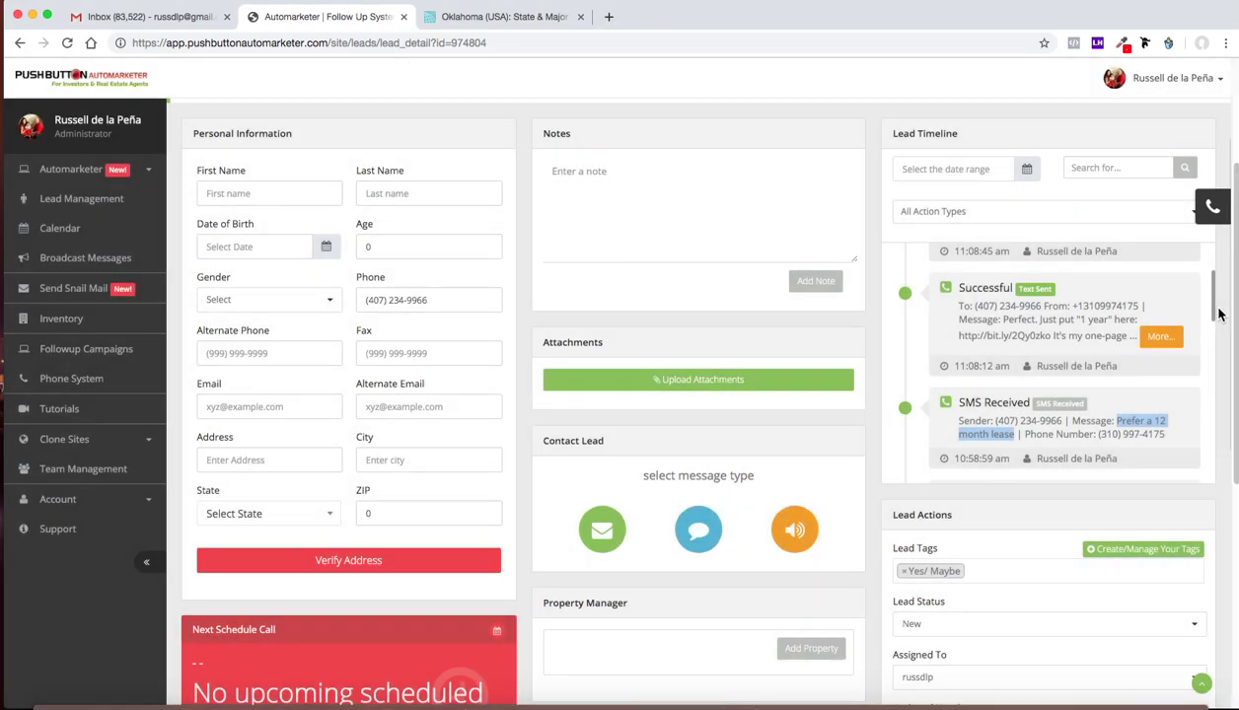
- Read the full text sent at 11:08:45 am about scheduling a call, close it, and return to the start of the lead's details
{"action": "scroll", "coordinate": [1213, 319], "scroll_direction": "up", "scroll_amount": 3}
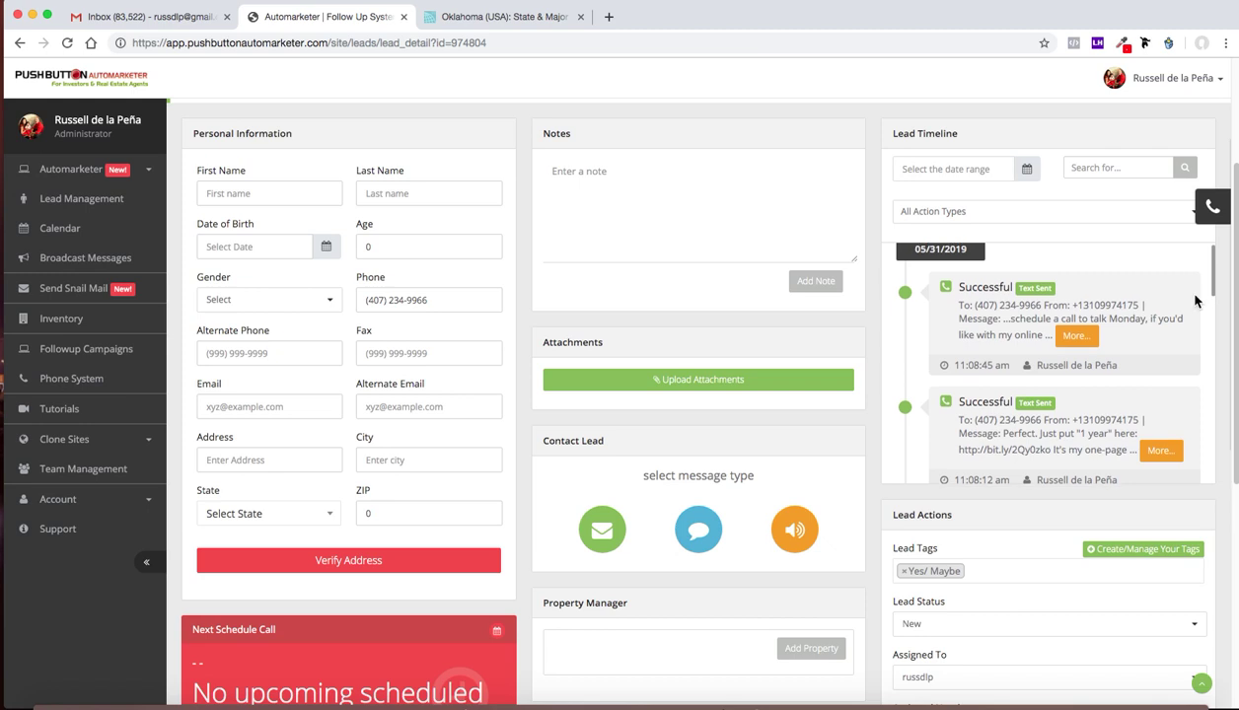
{"action": "left_click", "coordinate": [1076, 336]}
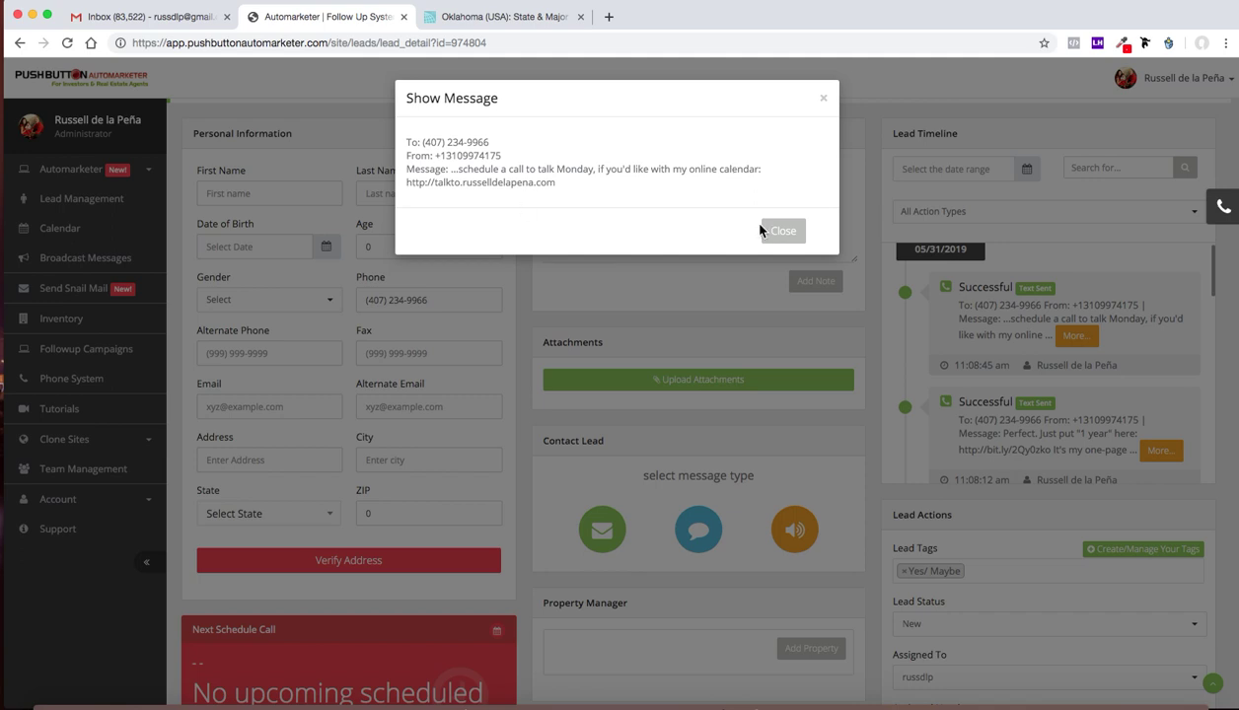
{"action": "left_click", "coordinate": [781, 233]}
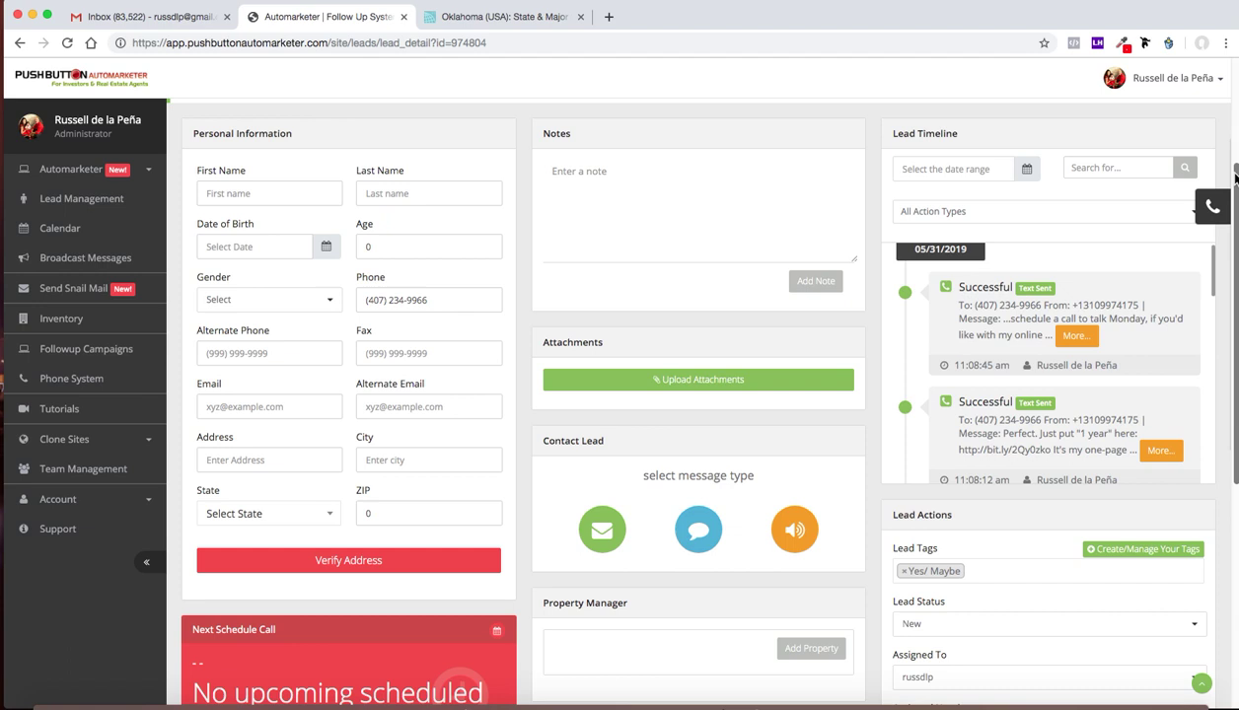
{"action": "left_click_drag", "start_coordinate": [1234, 177], "coordinate": [1233, 94]}
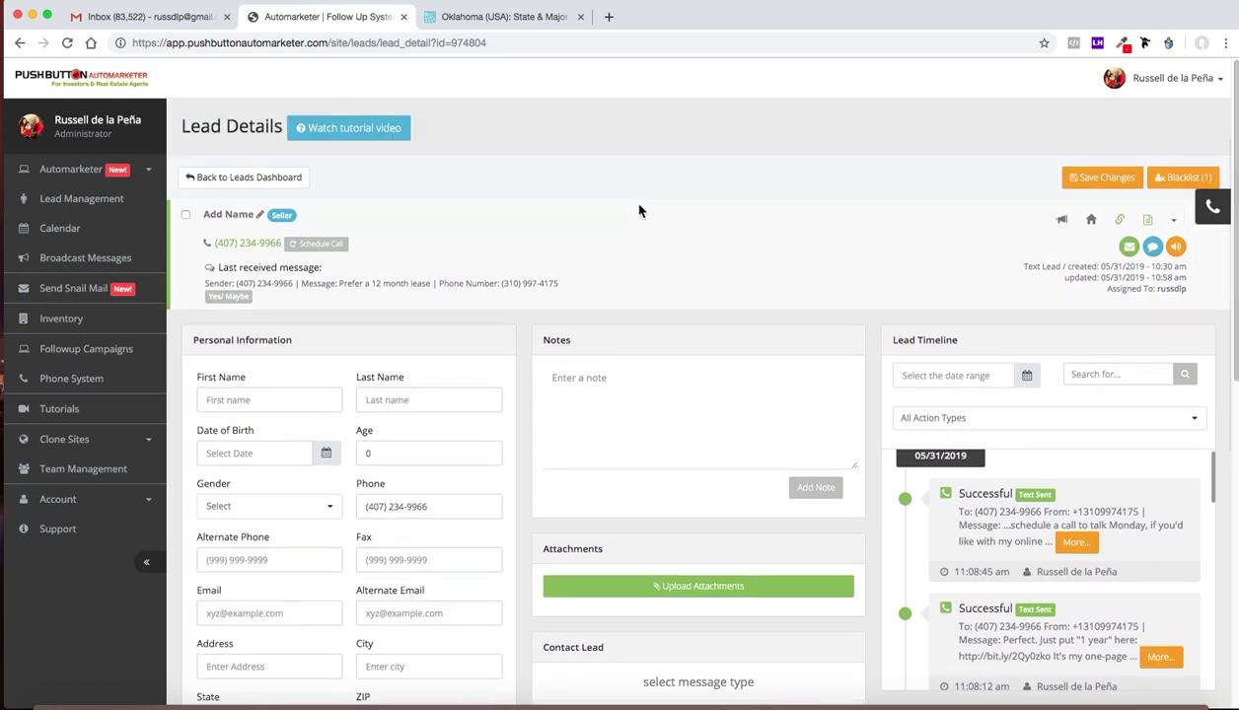
- Leave the lead for the Automarketer - Zillow campaign list and compare the response rates of the GA and FL text blasts
{"action": "left_click", "coordinate": [258, 187]}
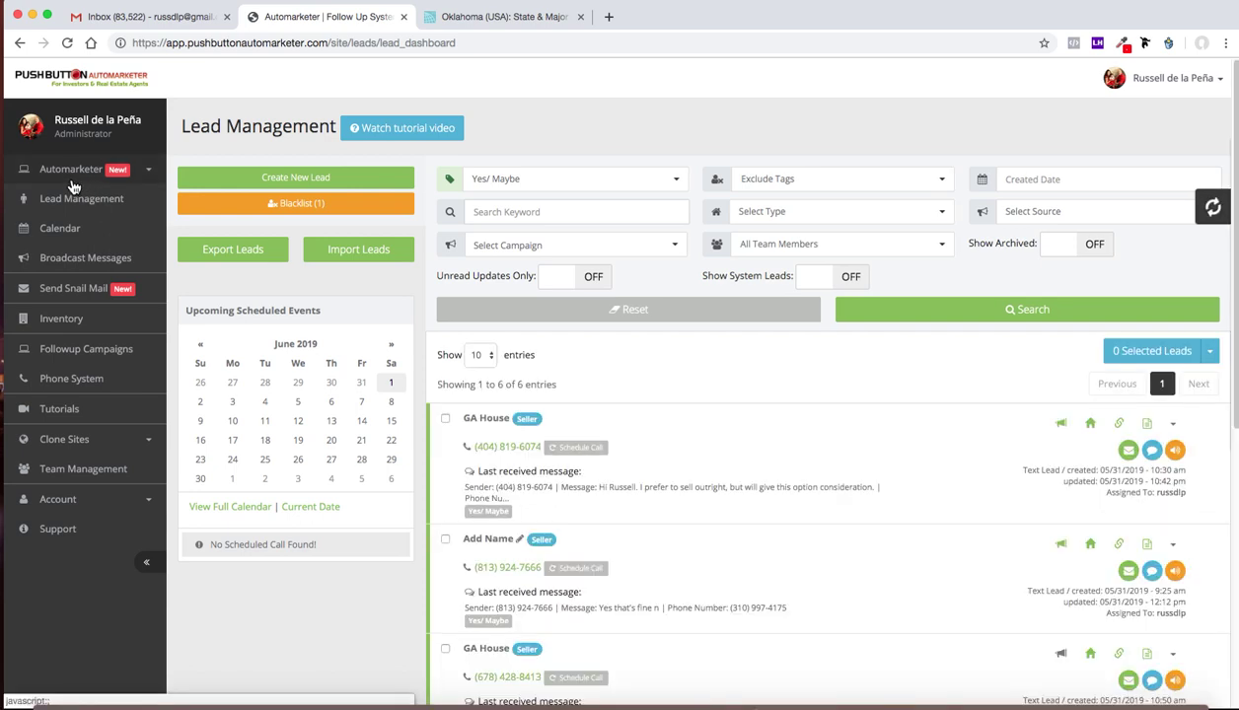
{"action": "left_click", "coordinate": [74, 176]}
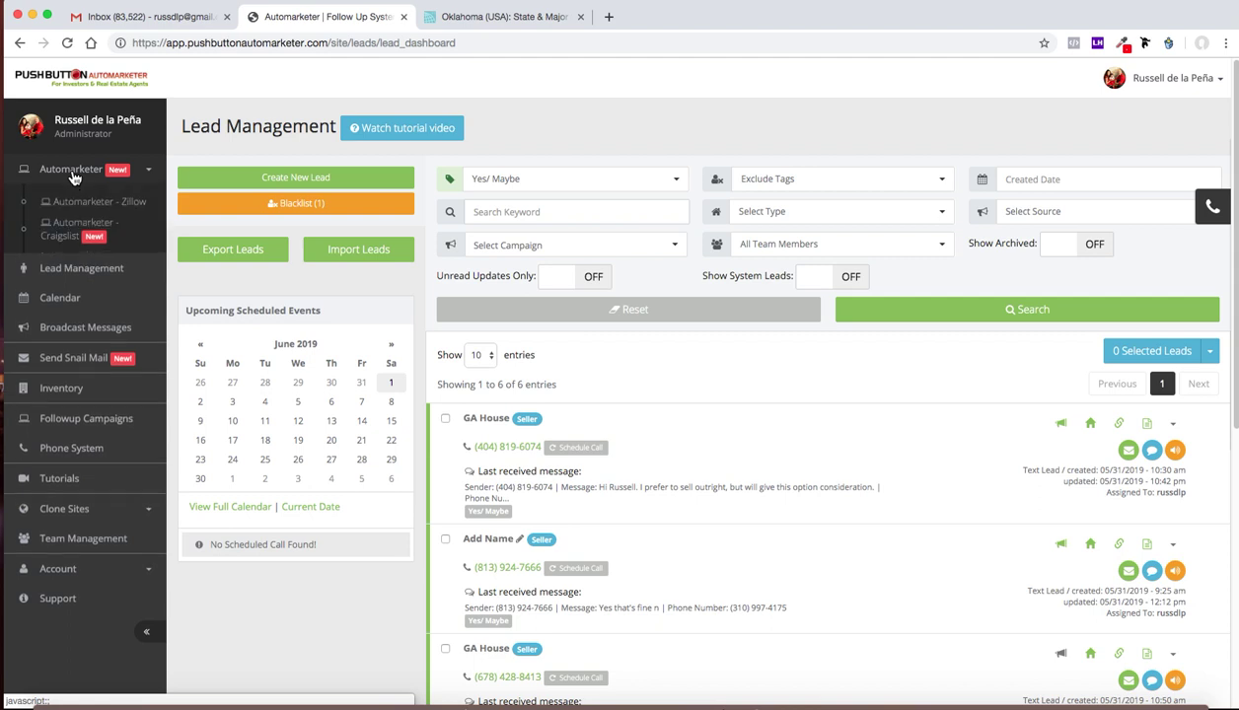
{"action": "left_click", "coordinate": [79, 201]}
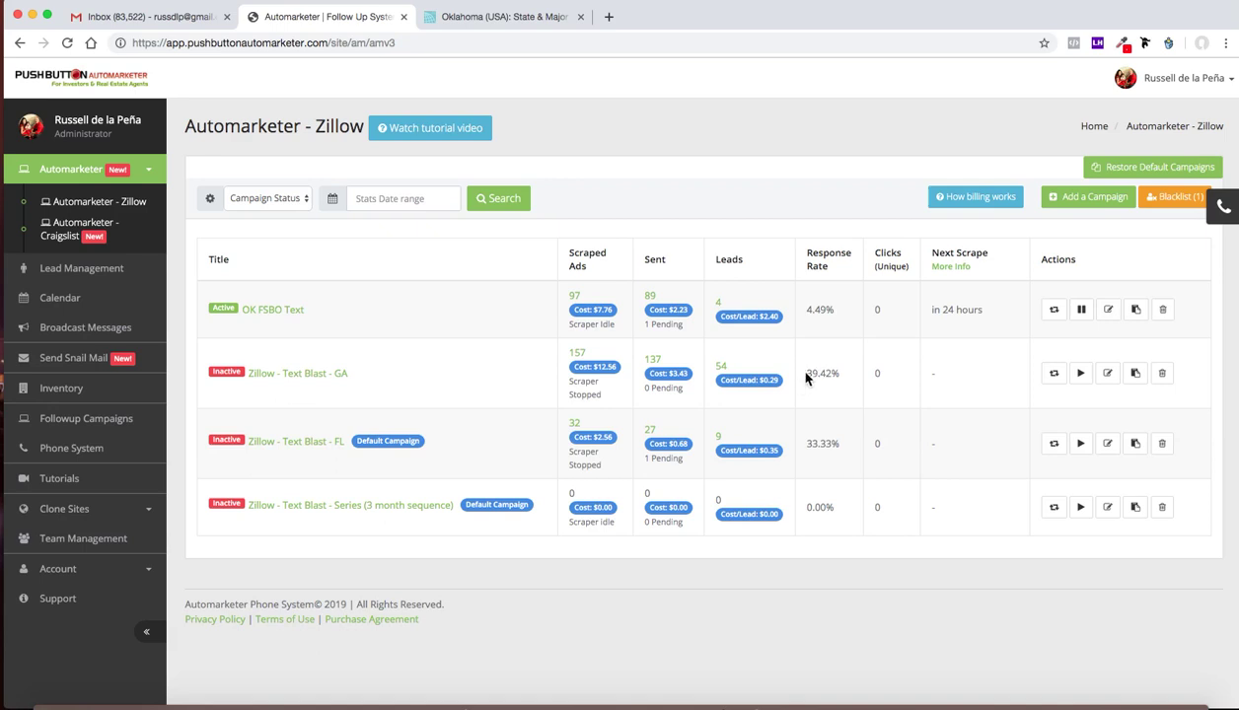
{"action": "left_click_drag", "start_coordinate": [806, 378], "coordinate": [836, 444]}
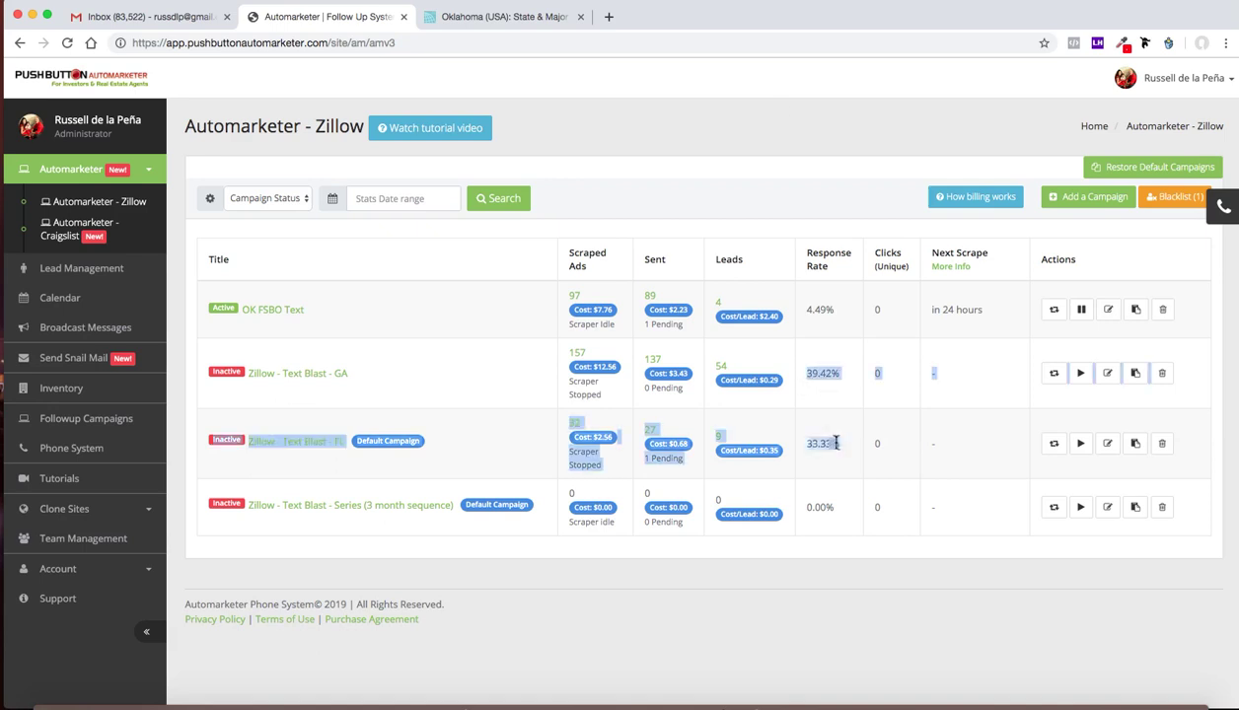
- Open the leads of the OK FSBO Text campaign and read the replies, continuing to the second page
{"action": "left_click", "coordinate": [704, 310]}
{"action": "left_click", "coordinate": [719, 306]}
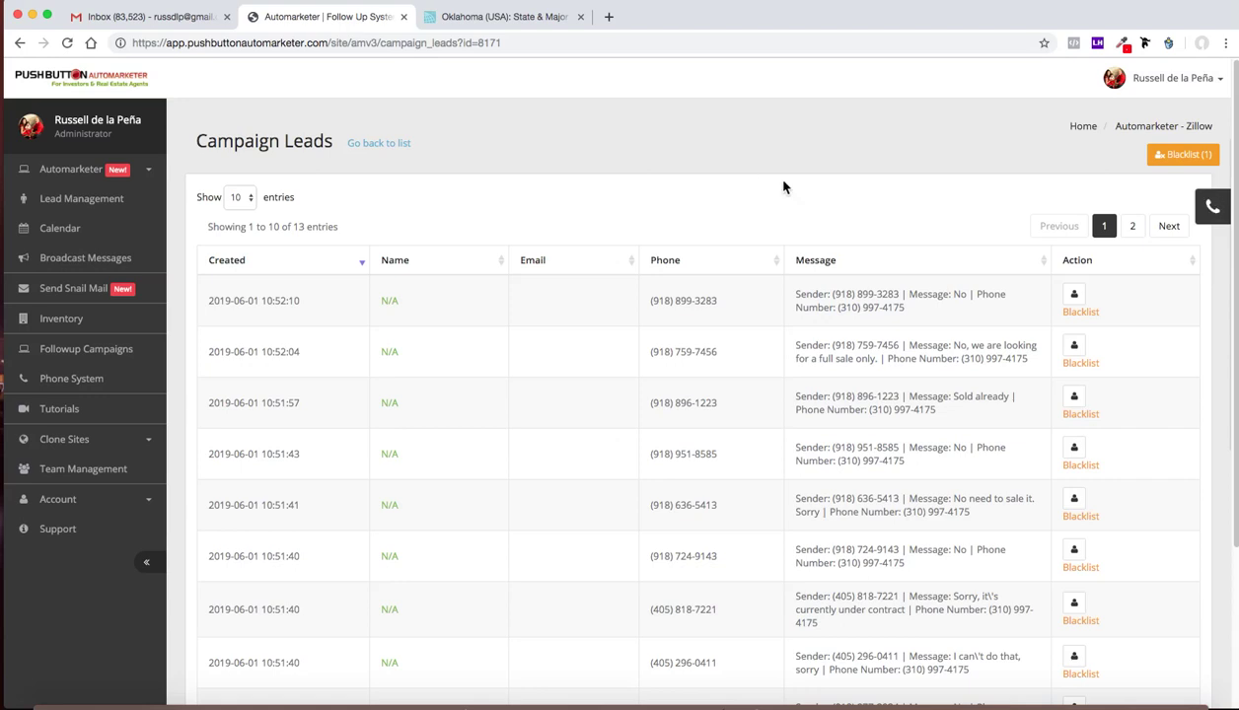
{"action": "scroll", "coordinate": [1196, 217], "scroll_direction": "down", "scroll_amount": 2}
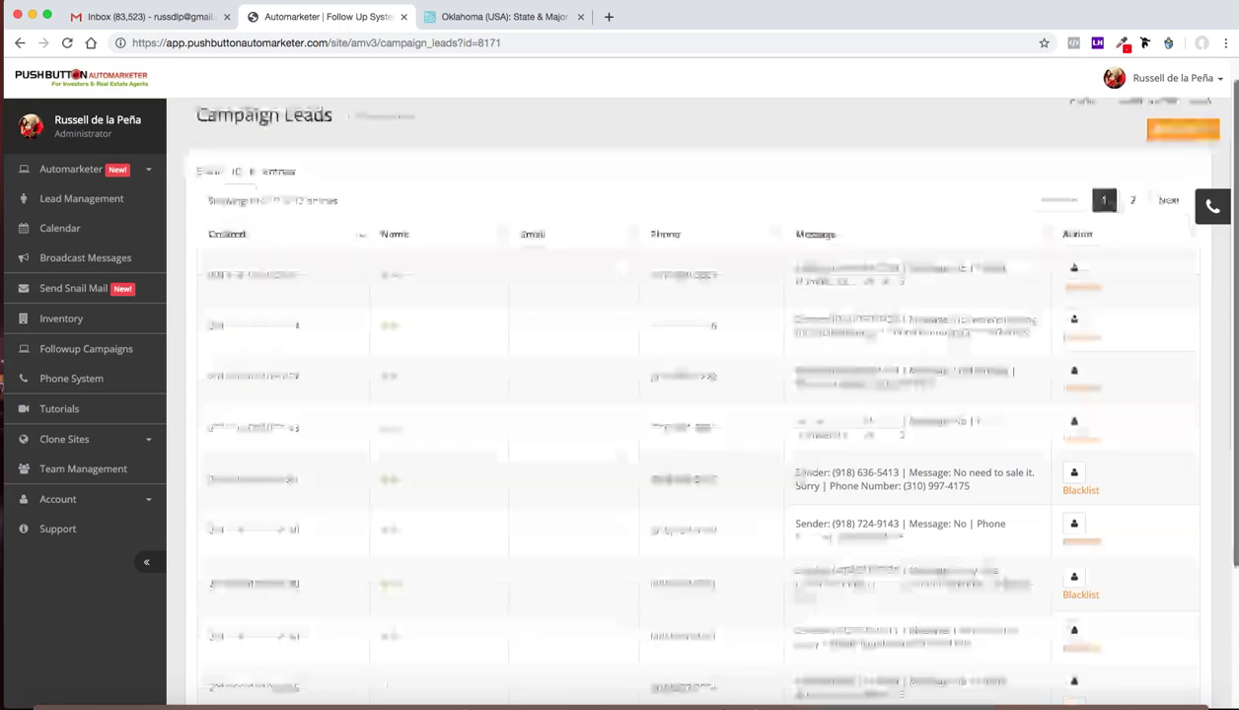
{"action": "scroll", "coordinate": [697, 395], "scroll_direction": "down", "scroll_amount": 2}
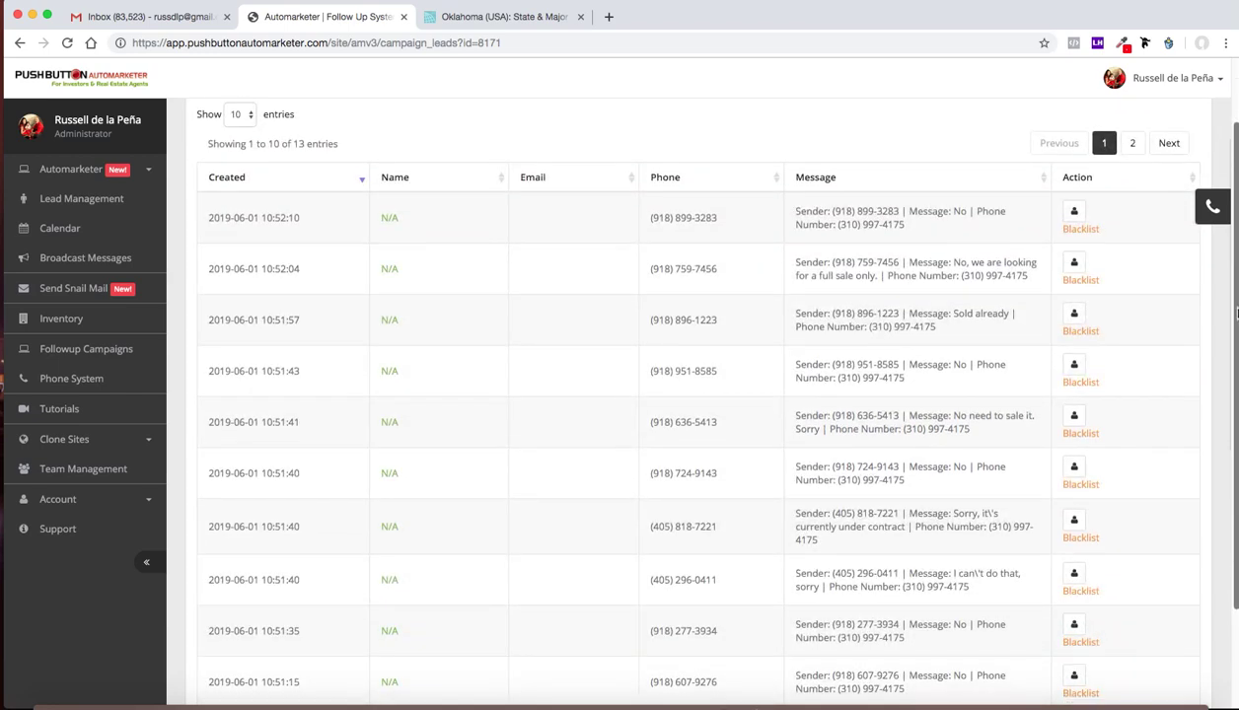
{"action": "scroll", "coordinate": [704, 394], "scroll_direction": "down", "scroll_amount": 2}
{"action": "scroll", "coordinate": [1094, 481], "scroll_direction": "down", "scroll_amount": 1}
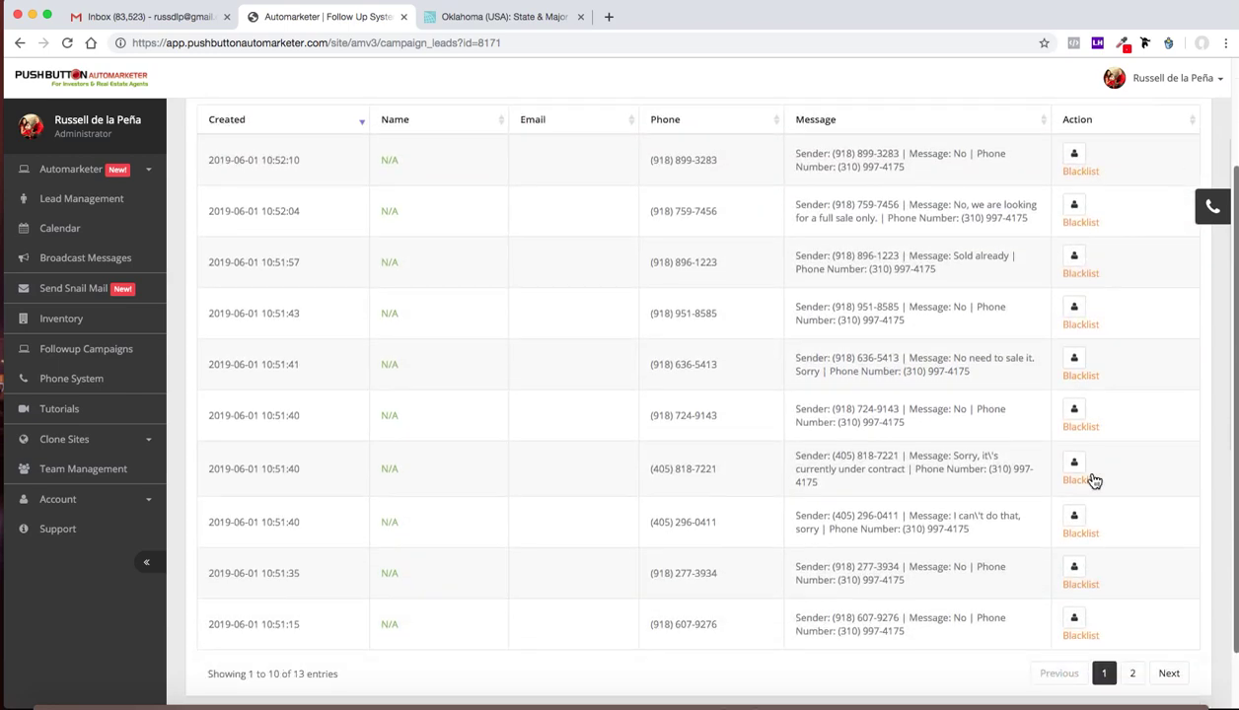
{"action": "left_click", "coordinate": [1133, 673]}
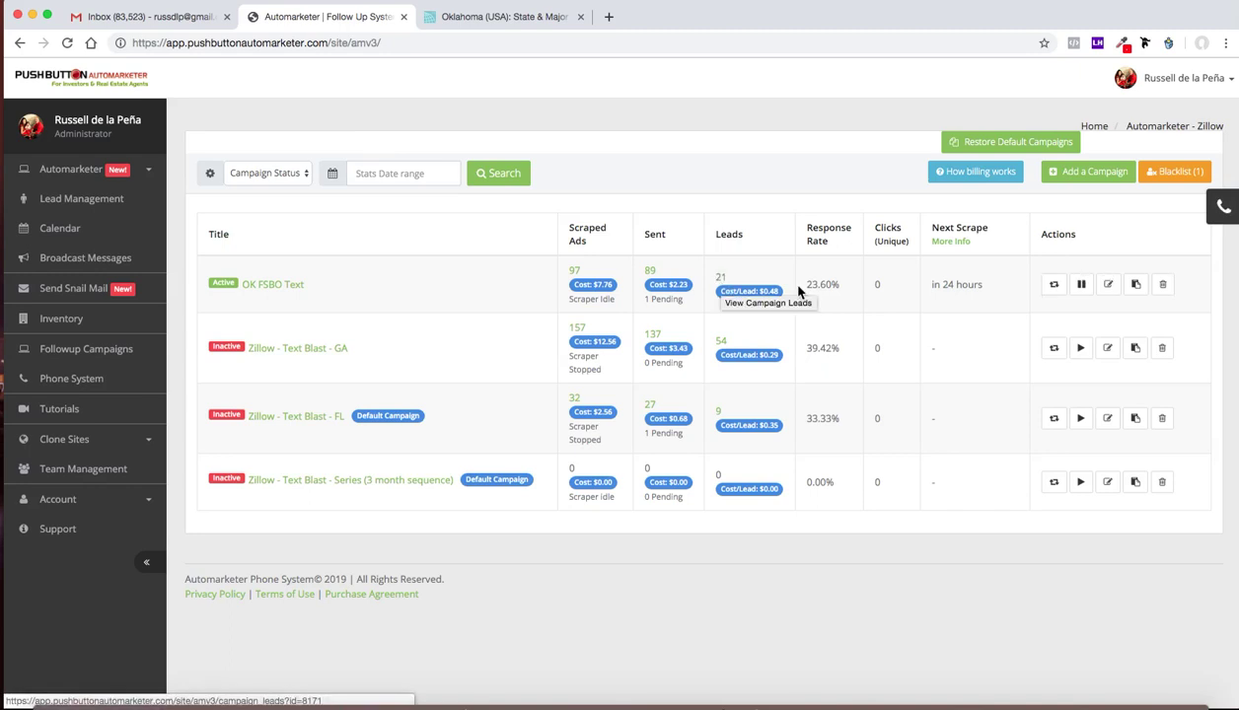
- Check the OK FSBO Text campaign's response rate, then reopen its leads and read the reply about checking out the link
{"action": "left_click_drag", "start_coordinate": [805, 284], "coordinate": [838, 286]}
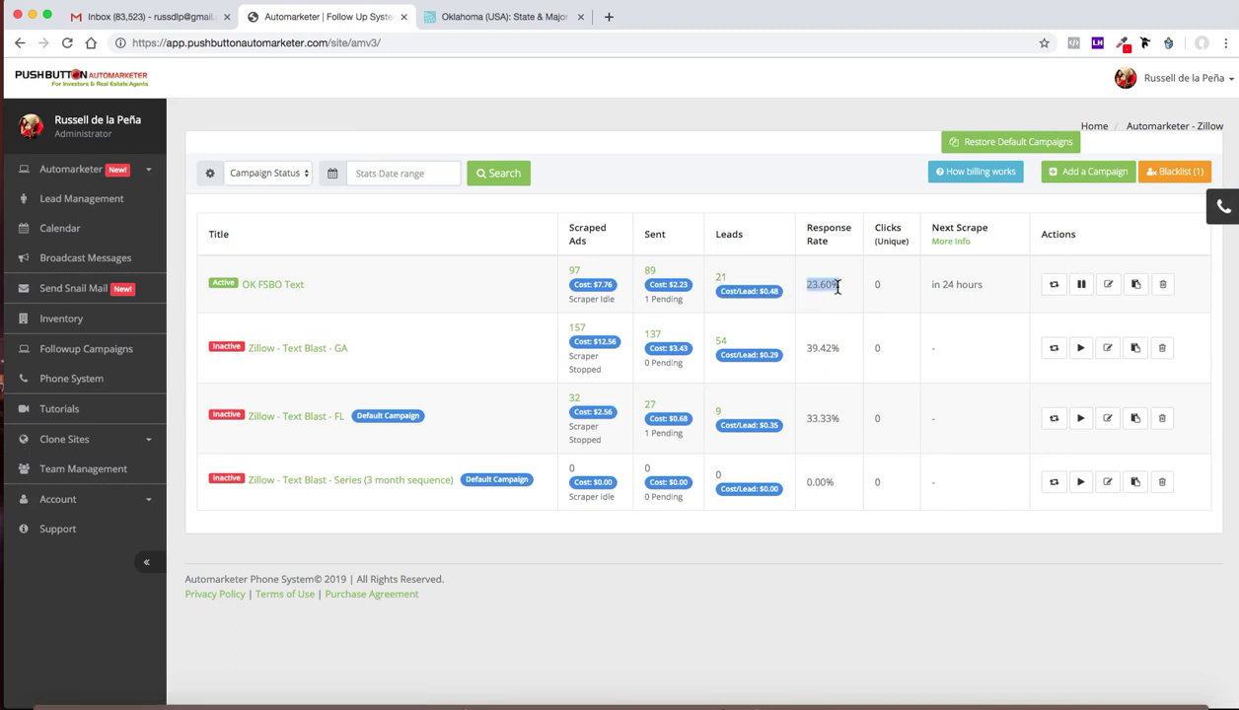
{"action": "left_click", "coordinate": [721, 283]}
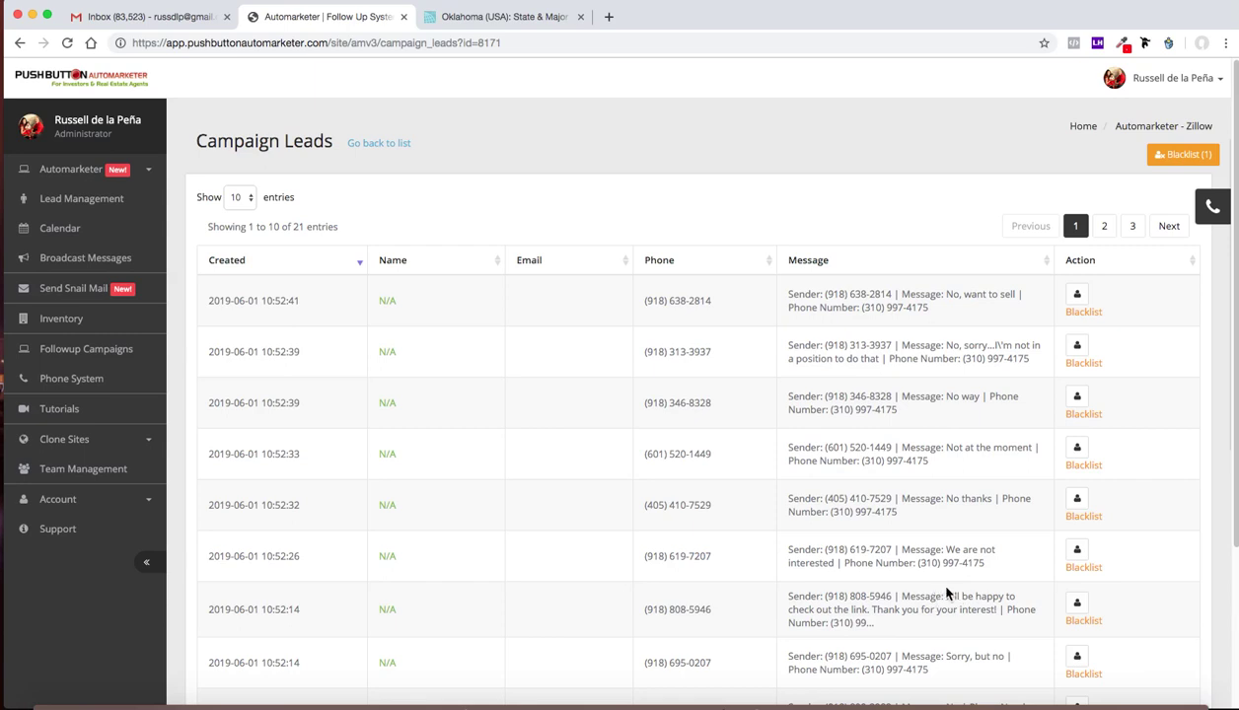
{"action": "left_click_drag", "start_coordinate": [947, 596], "coordinate": [999, 608]}
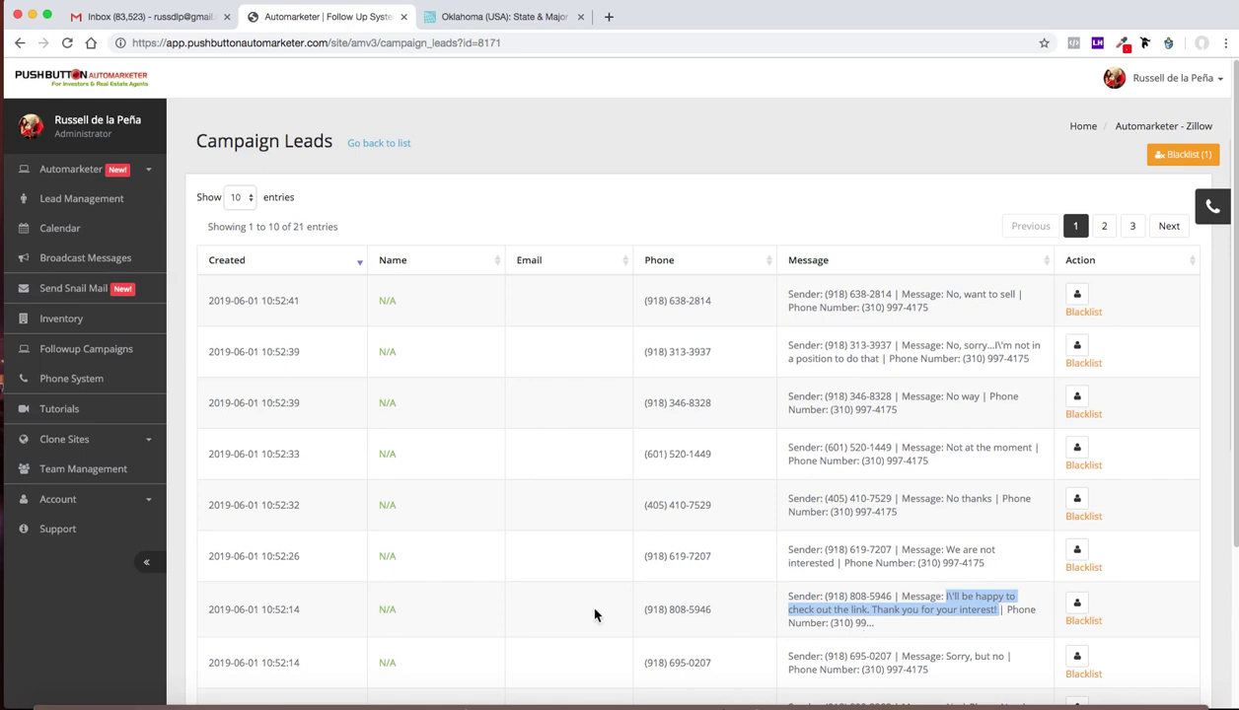
- Open the details of the lead happy to check out the link and view the linked Zillow property listing
{"action": "left_click", "coordinate": [390, 611]}
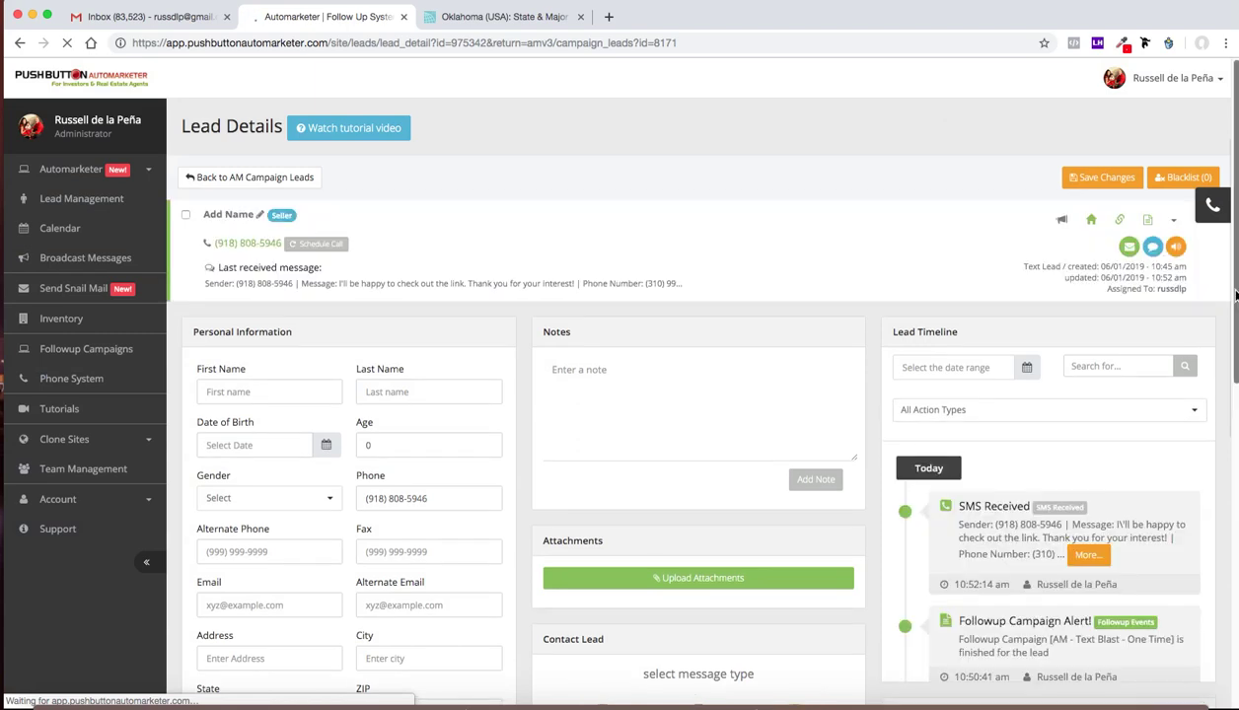
{"action": "scroll", "coordinate": [1235, 294], "scroll_direction": "down", "scroll_amount": 2}
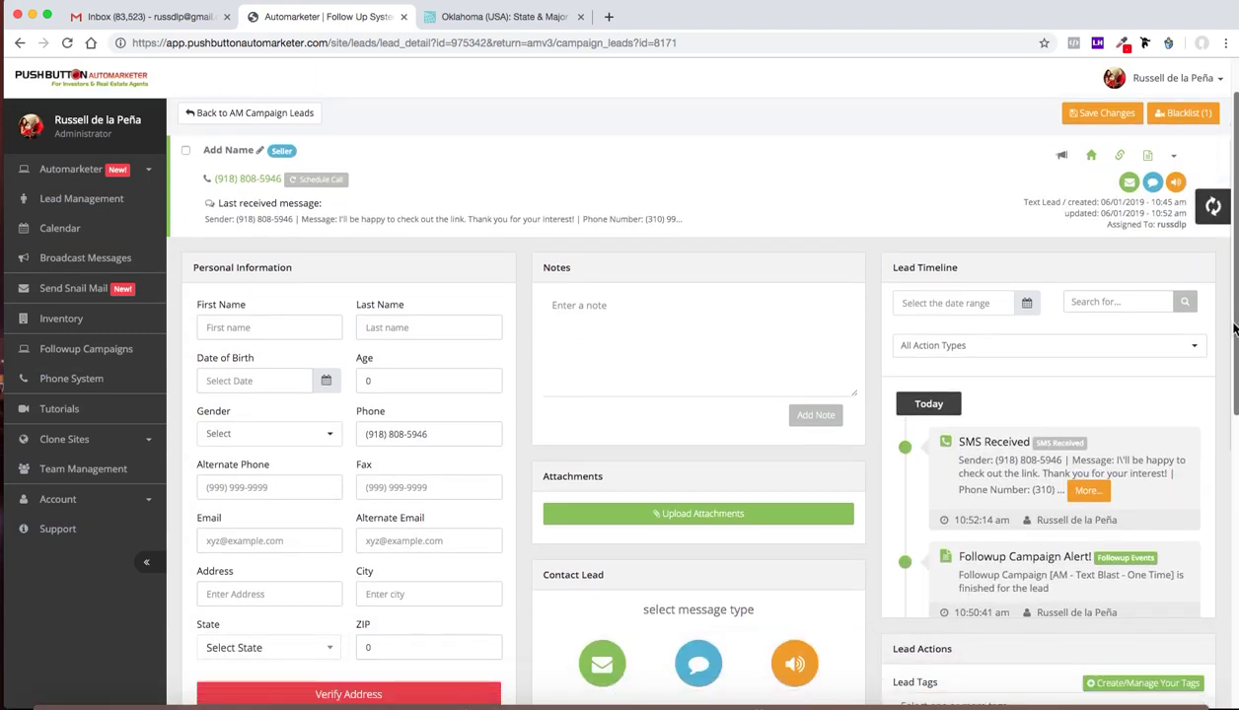
{"action": "left_click_drag", "start_coordinate": [1233, 328], "coordinate": [1231, 345]}
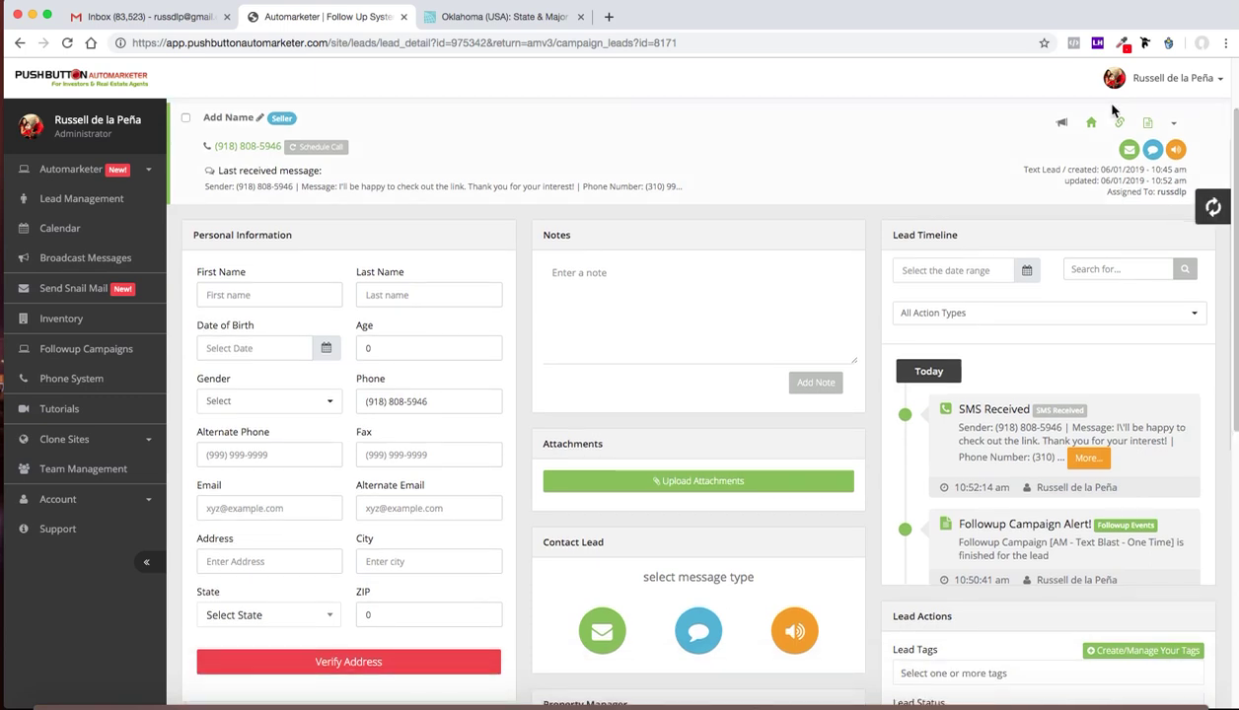
{"action": "mouse_move", "coordinate": [1119, 123]}
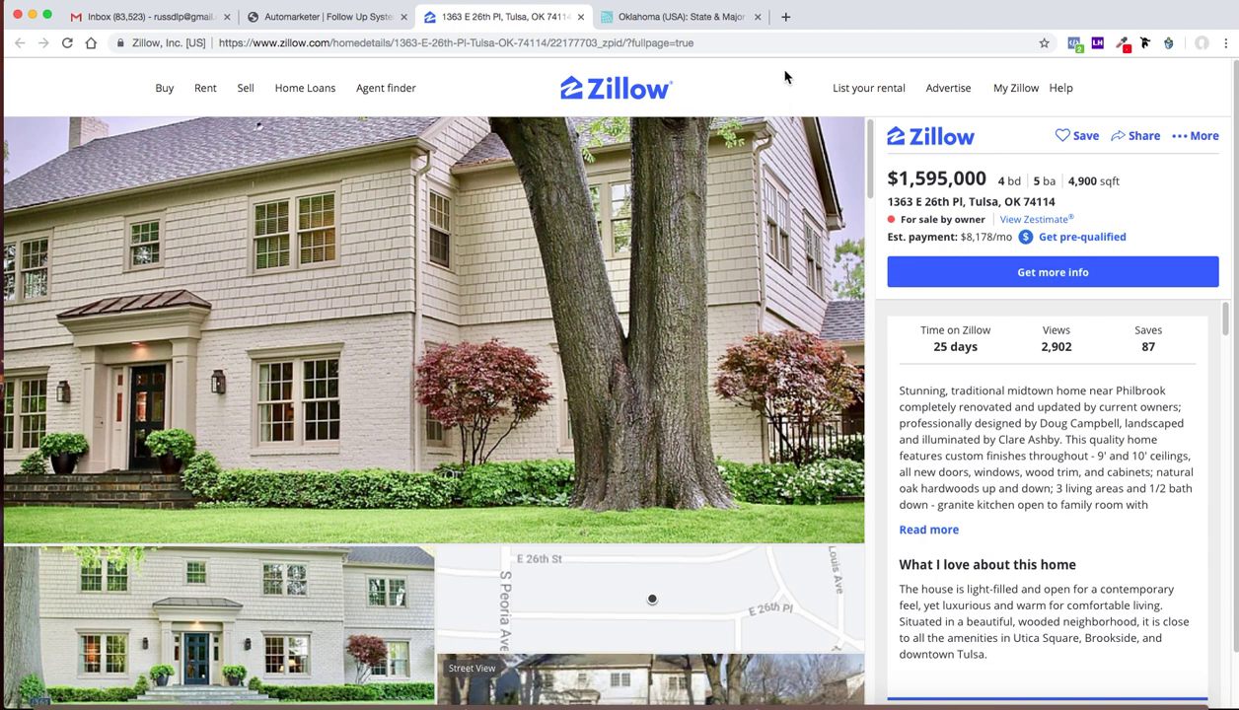
- Switch back to Automarketer and return from the lead's details to the OK FSBO Text campaign leads
{"action": "left_click", "coordinate": [303, 16]}
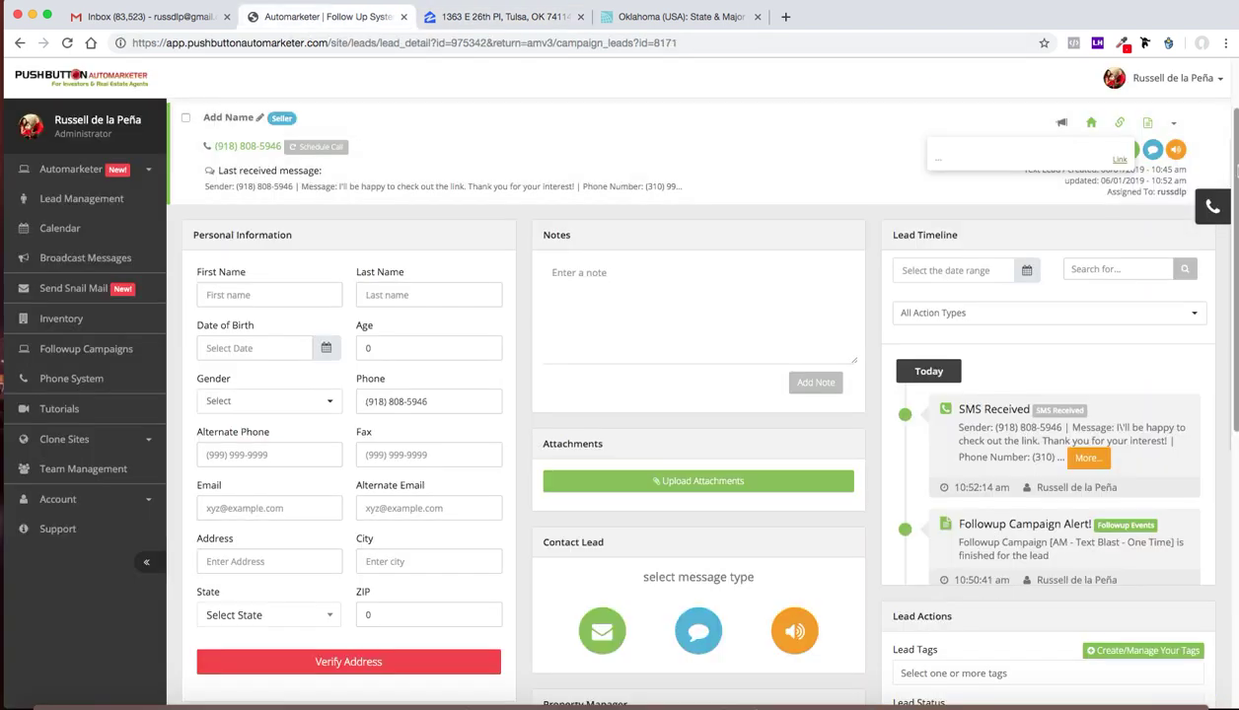
{"action": "scroll", "coordinate": [1235, 145], "scroll_direction": "up", "scroll_amount": 2}
{"action": "scroll", "coordinate": [1235, 145], "scroll_direction": "up", "scroll_amount": 1}
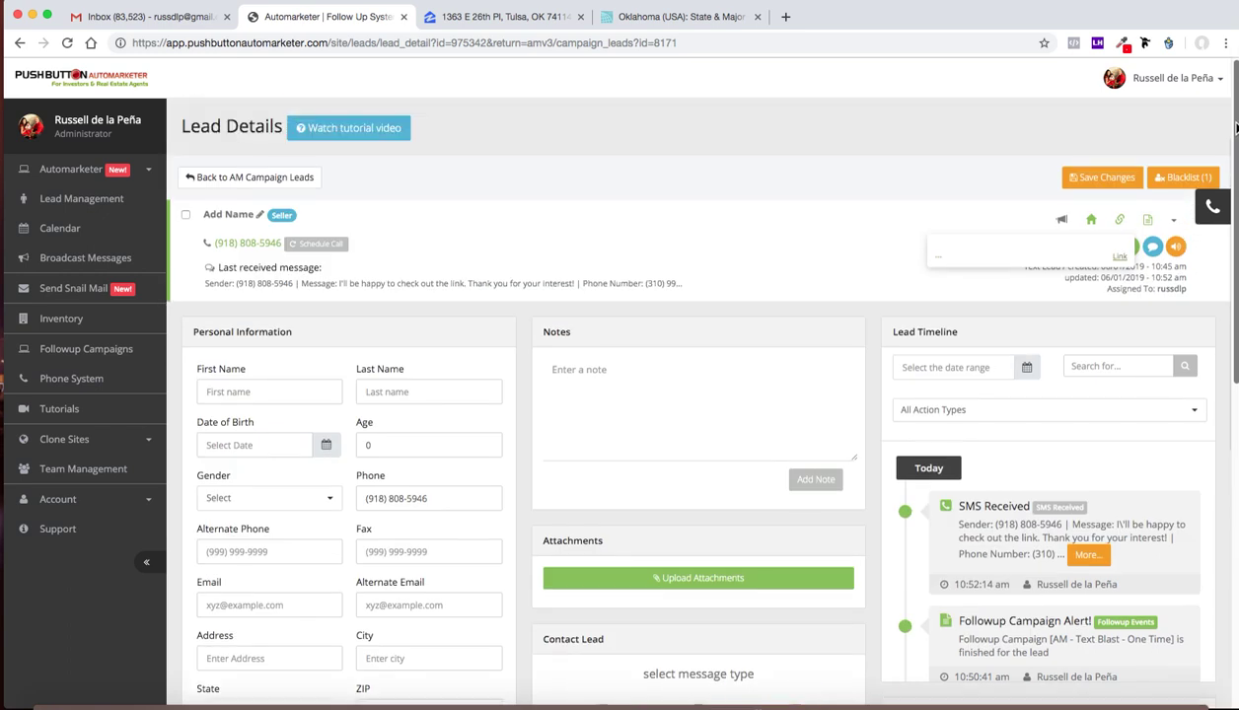
{"action": "left_click", "coordinate": [298, 181]}
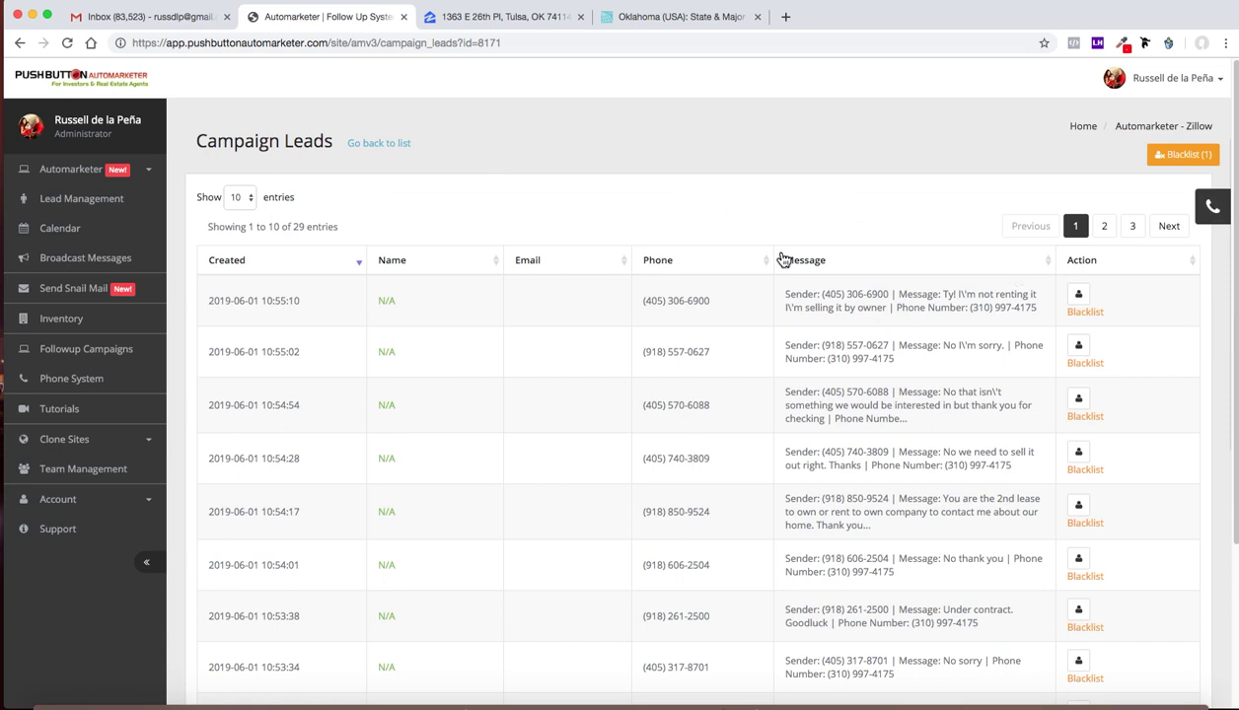
- Go back to the Zillow campaign list and view the cost explanation for the OK FSBO Text campaign's scraped ads
{"action": "left_click", "coordinate": [376, 143]}
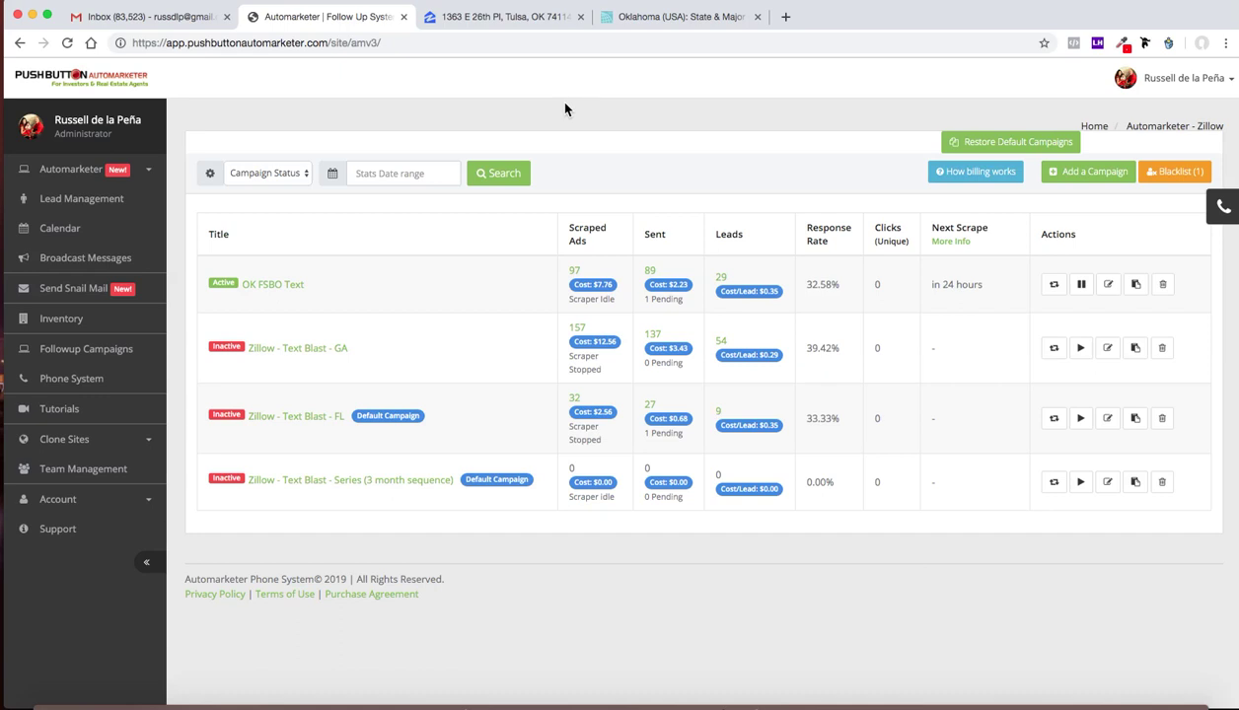
{"action": "mouse_move", "coordinate": [604, 294]}
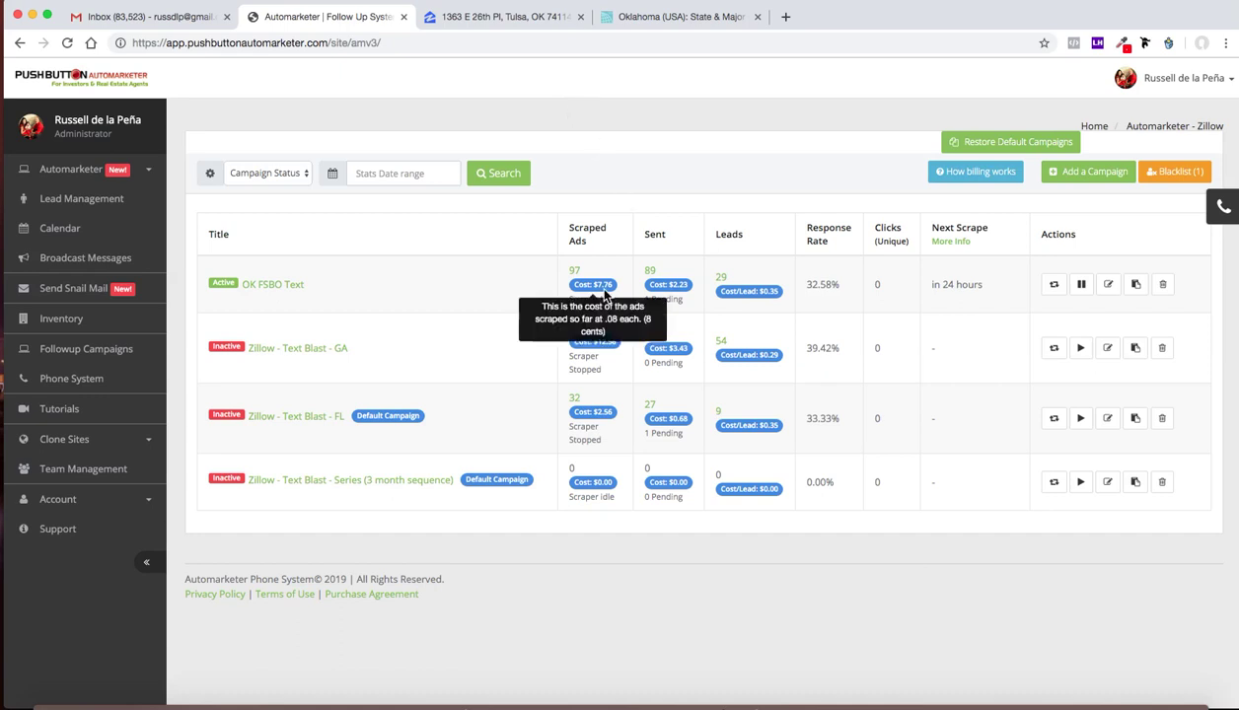